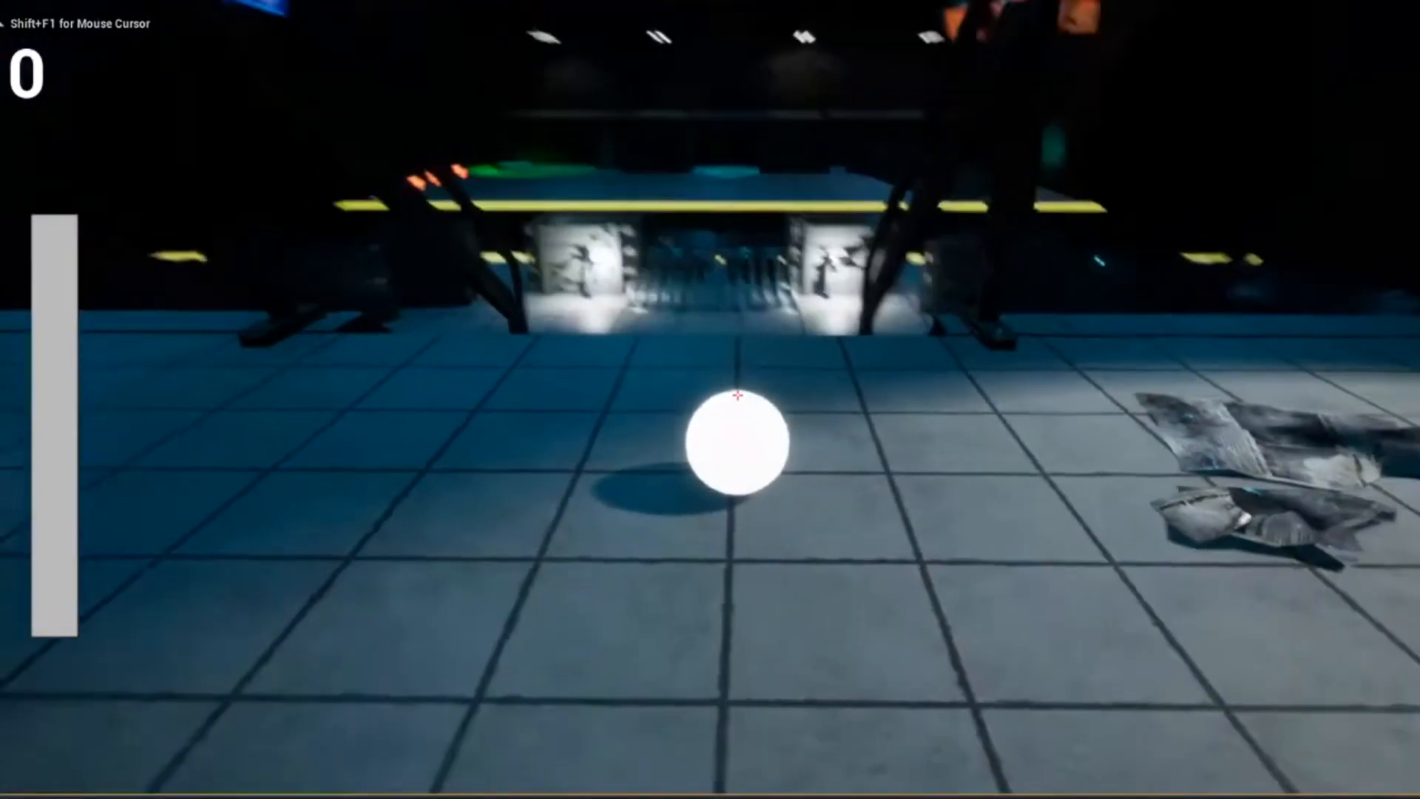
{"action": "key", "text": "s"}
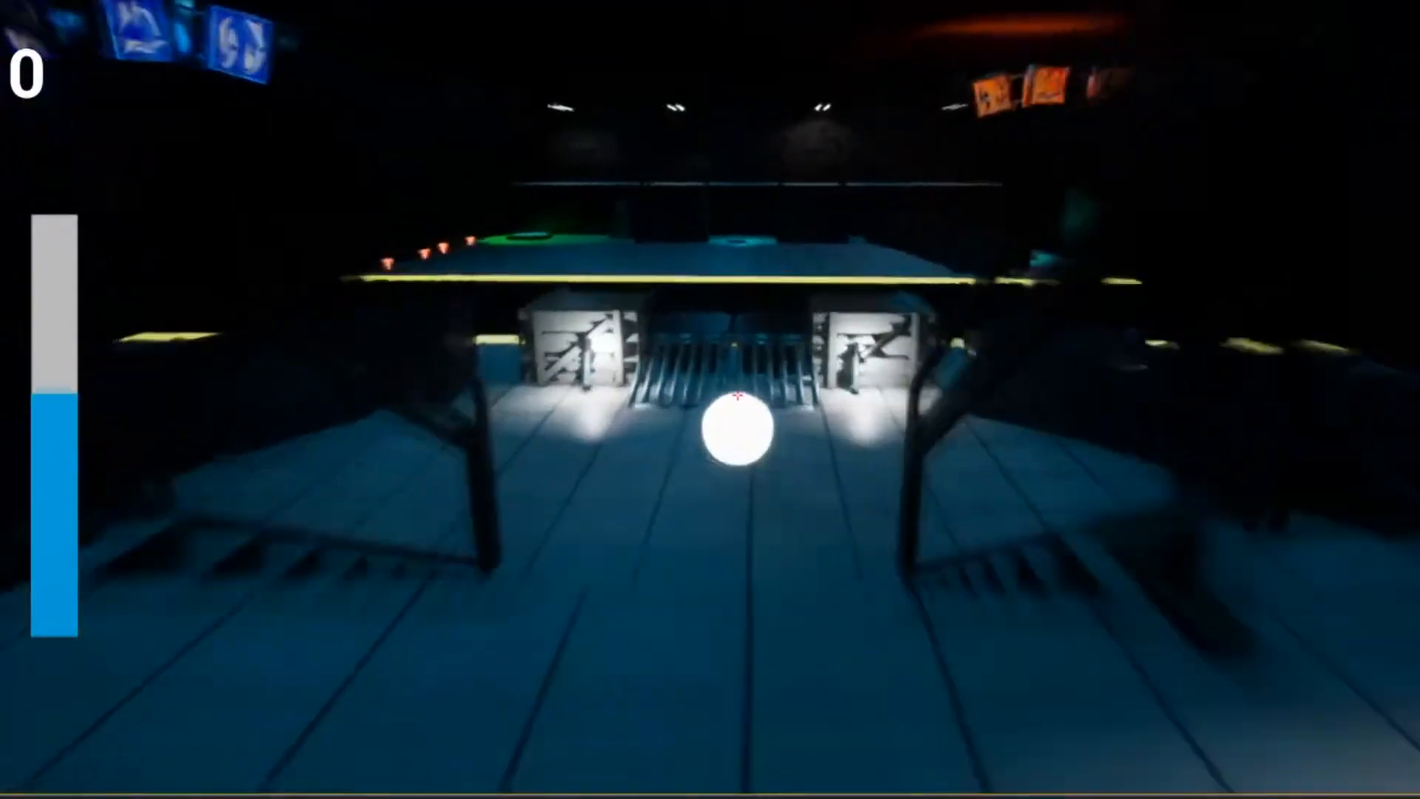
{"action": "left_click", "coordinate": [737, 395]}
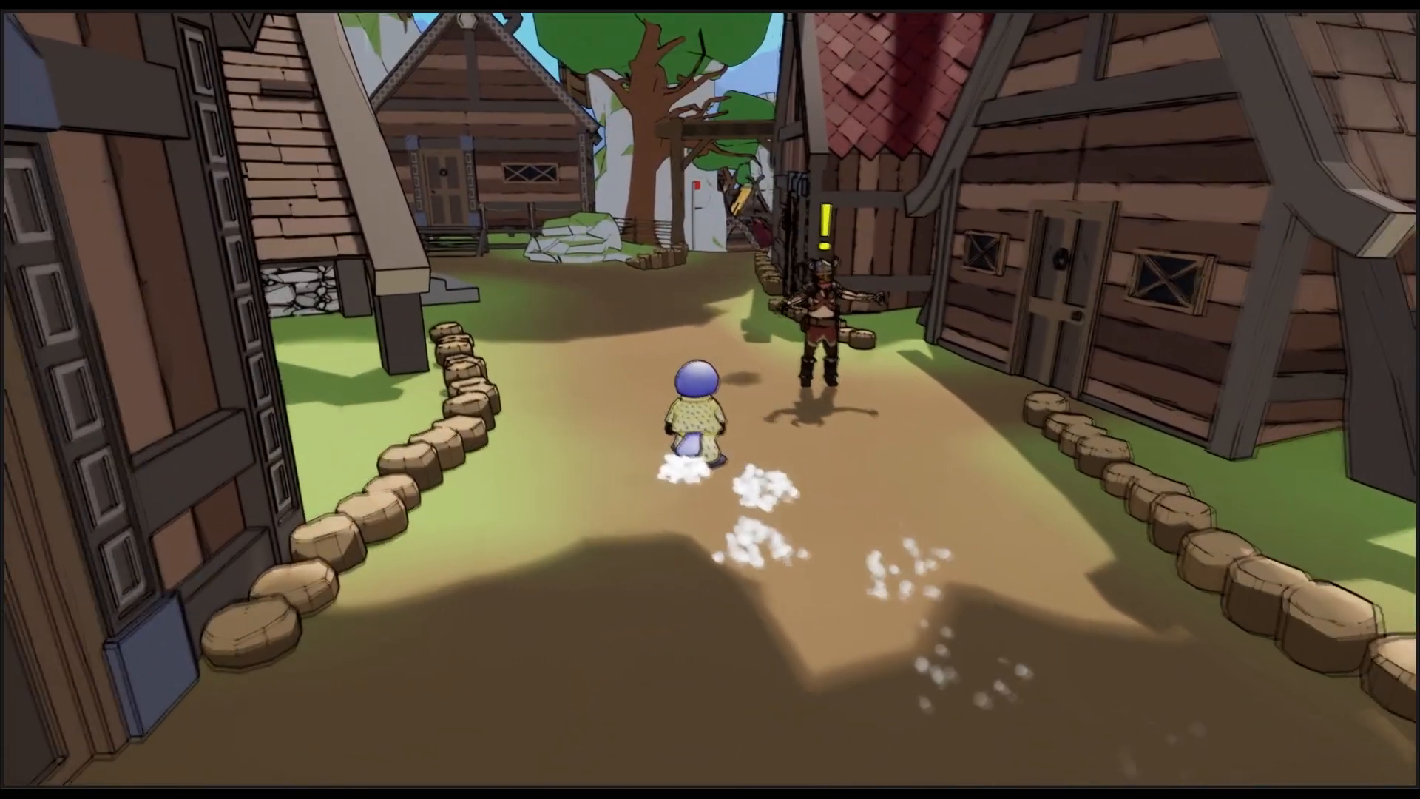
{"action": "key", "text": "e"}
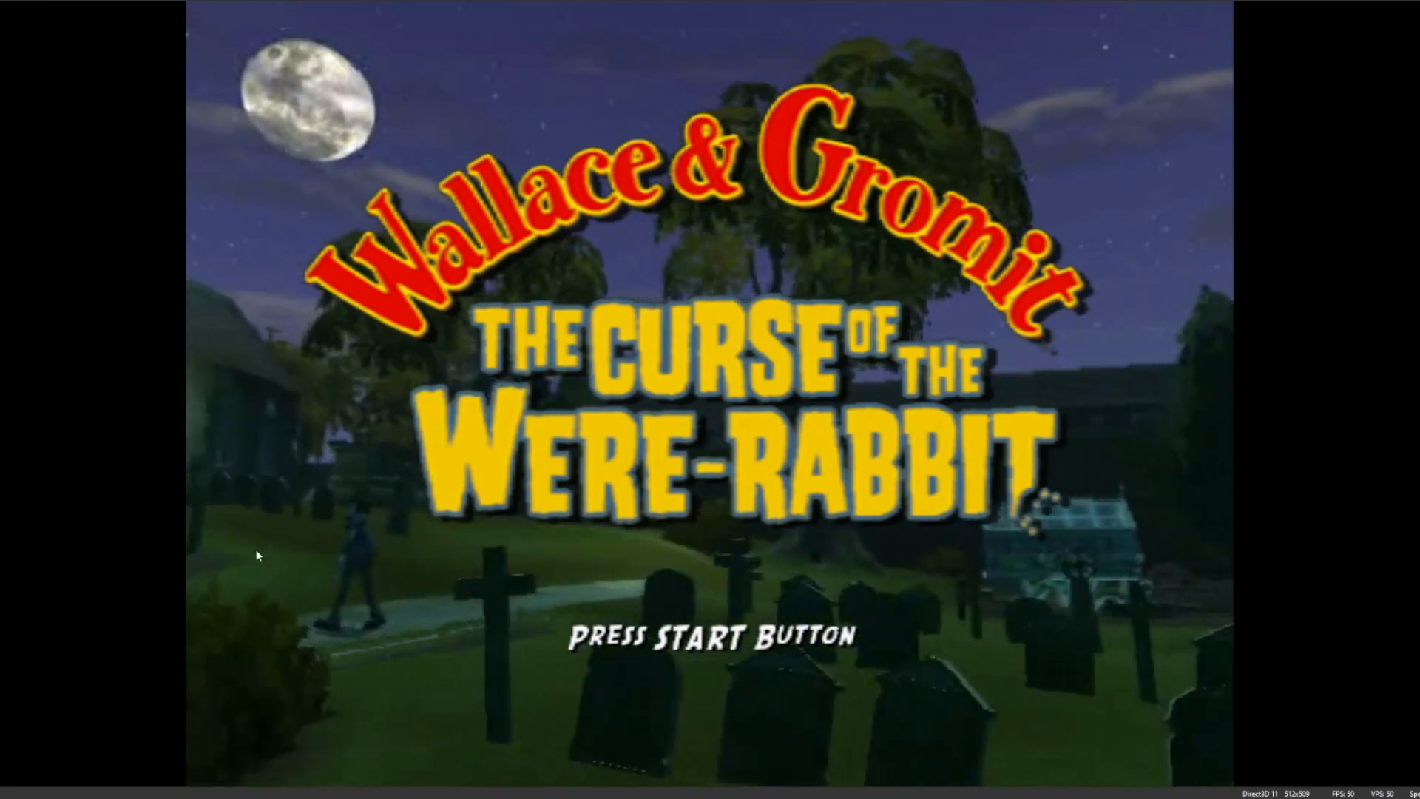
{"action": "key", "text": "Return"}
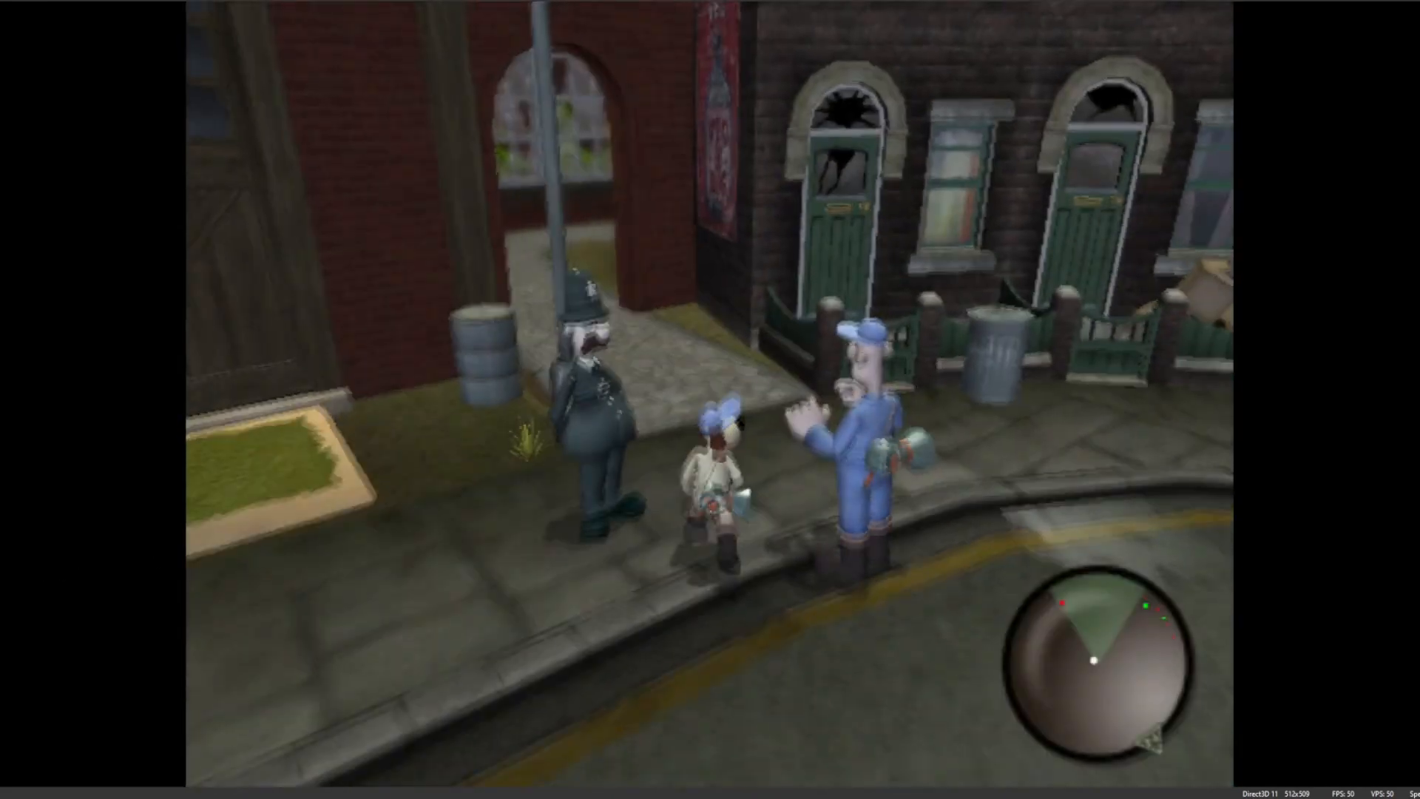
{"action": "key", "text": "Up"}
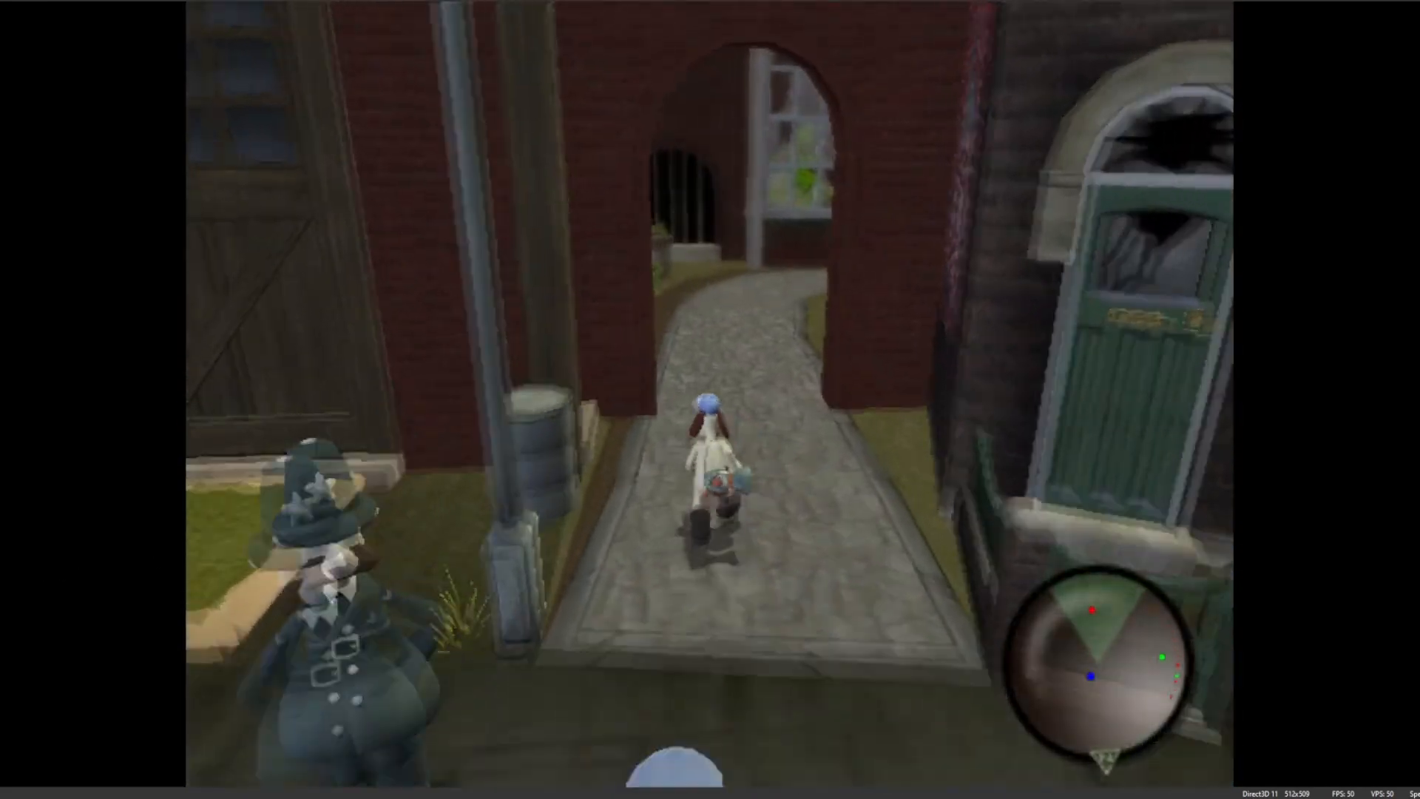
{"action": "key", "text": "Up"}
{"action": "key", "text": "Up"}
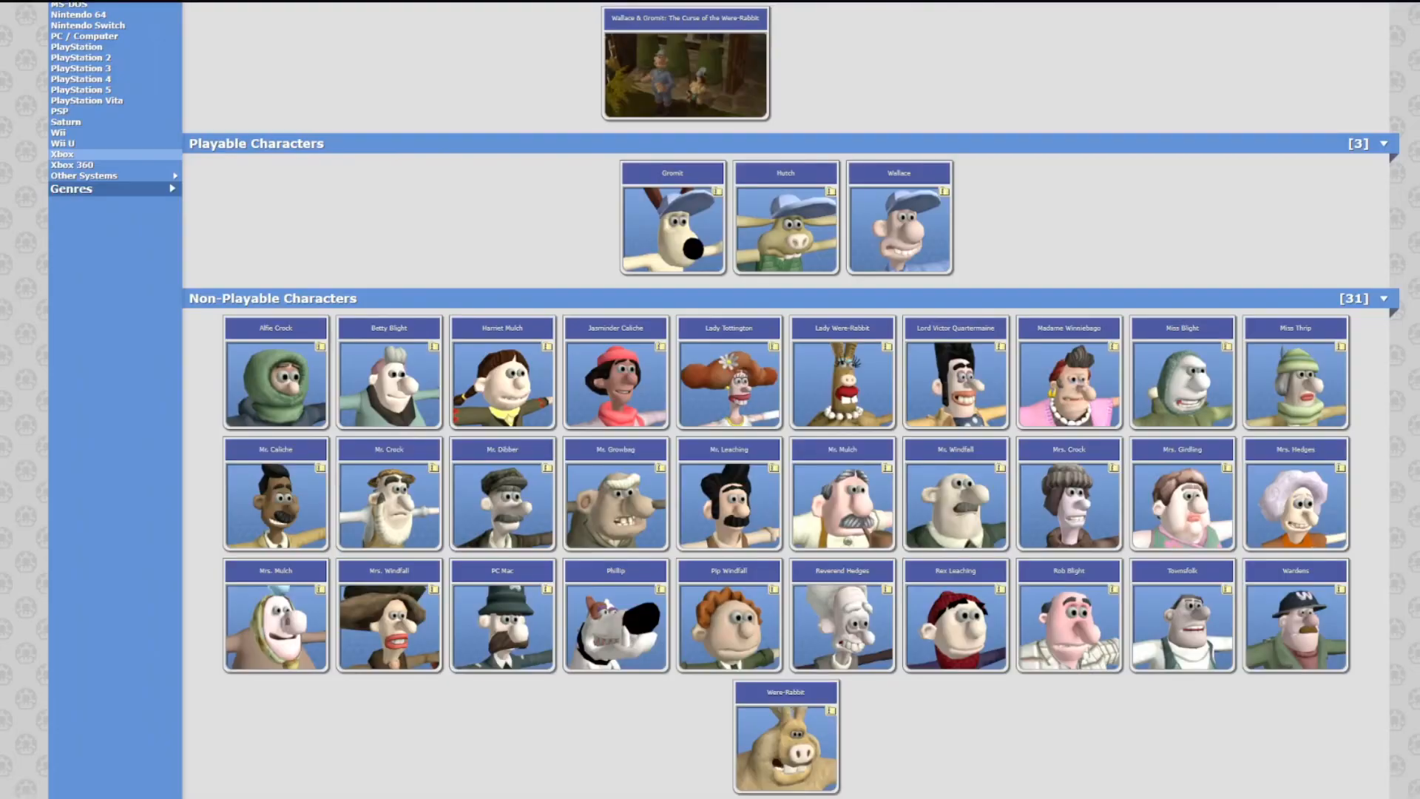
Examine the character, pest, enemy, item and object models offered for Wallace & Gromit: The Curse of the Were-Rabbit.
{"action": "scroll", "coordinate": [790, 400], "scroll_direction": "down", "scroll_amount": 13}
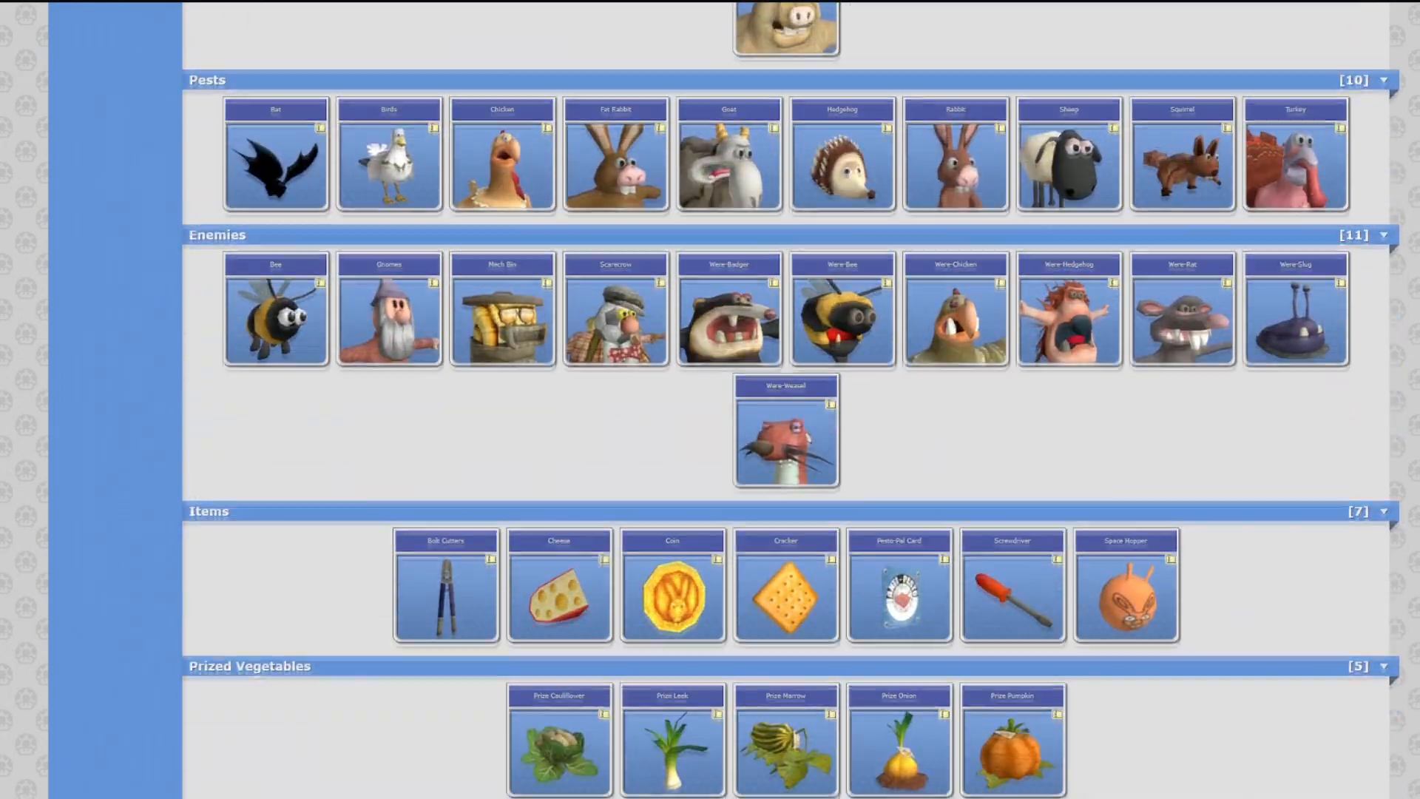
{"action": "scroll", "coordinate": [791, 399], "scroll_direction": "down", "scroll_amount": 5}
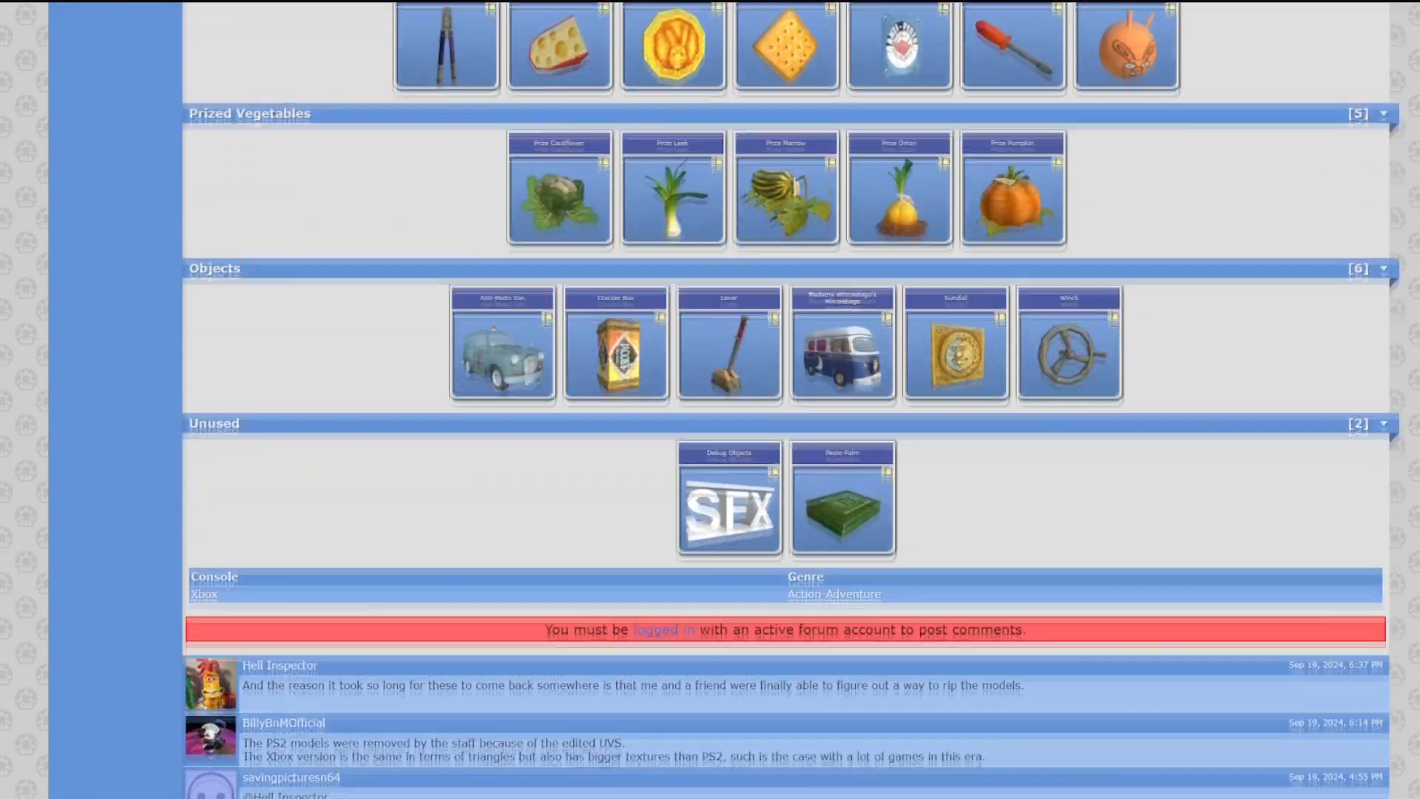
{"action": "scroll", "coordinate": [790, 399], "scroll_direction": "up", "scroll_amount": 8}
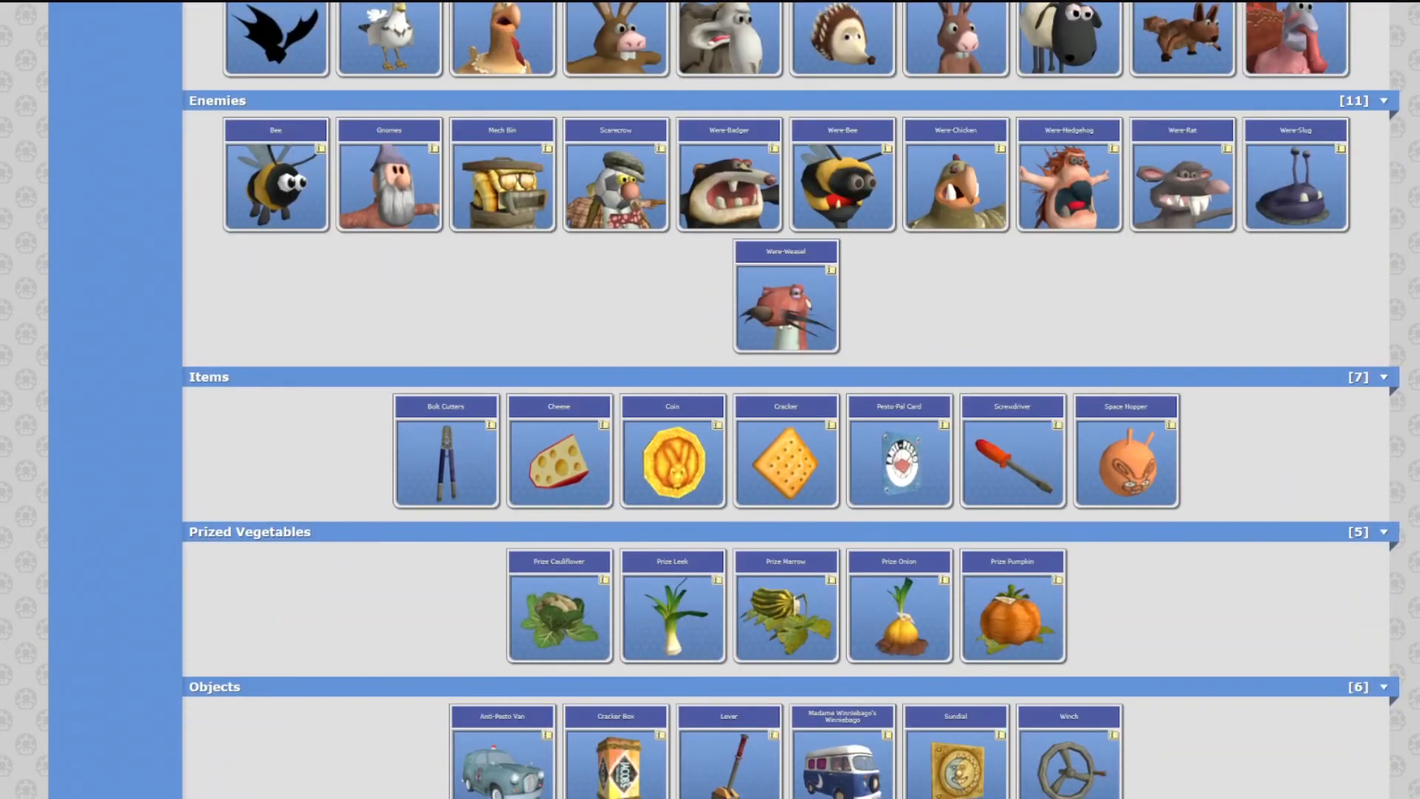
{"action": "scroll", "coordinate": [790, 399], "scroll_direction": "down", "scroll_amount": 6}
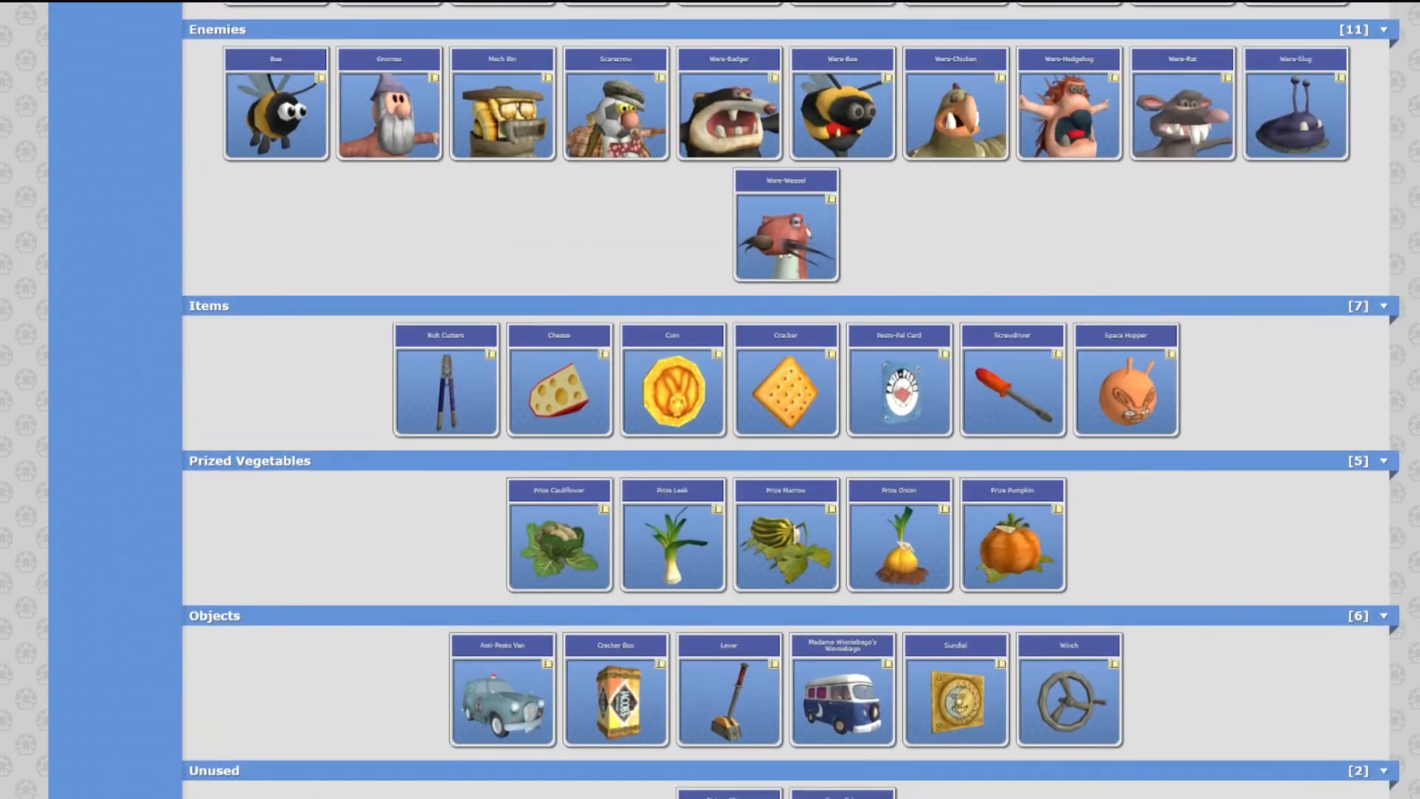
{"action": "scroll", "coordinate": [790, 399], "scroll_direction": "up", "scroll_amount": 1}
{"action": "scroll", "coordinate": [790, 400], "scroll_direction": "up", "scroll_amount": 7}
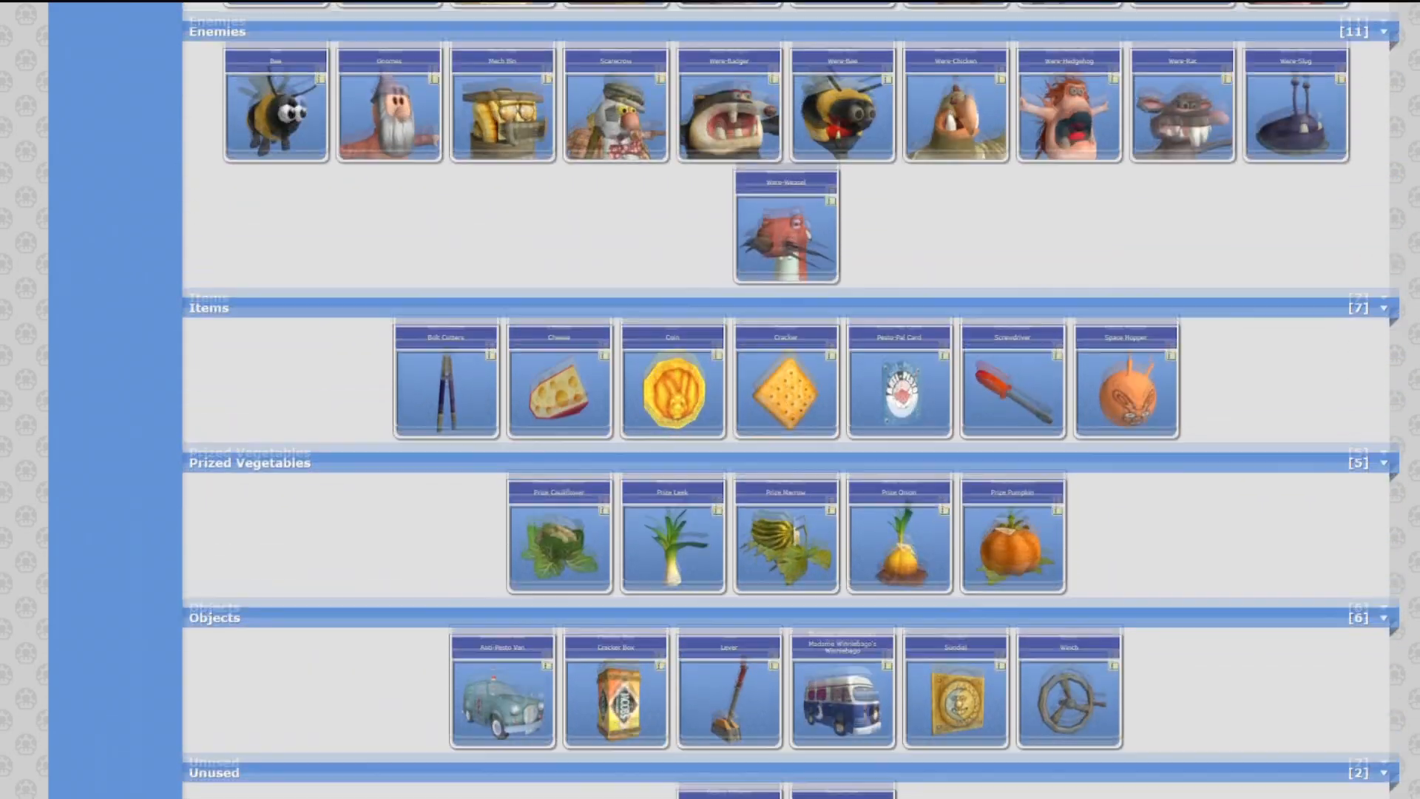
{"action": "scroll", "coordinate": [790, 400], "scroll_direction": "up", "scroll_amount": 5}
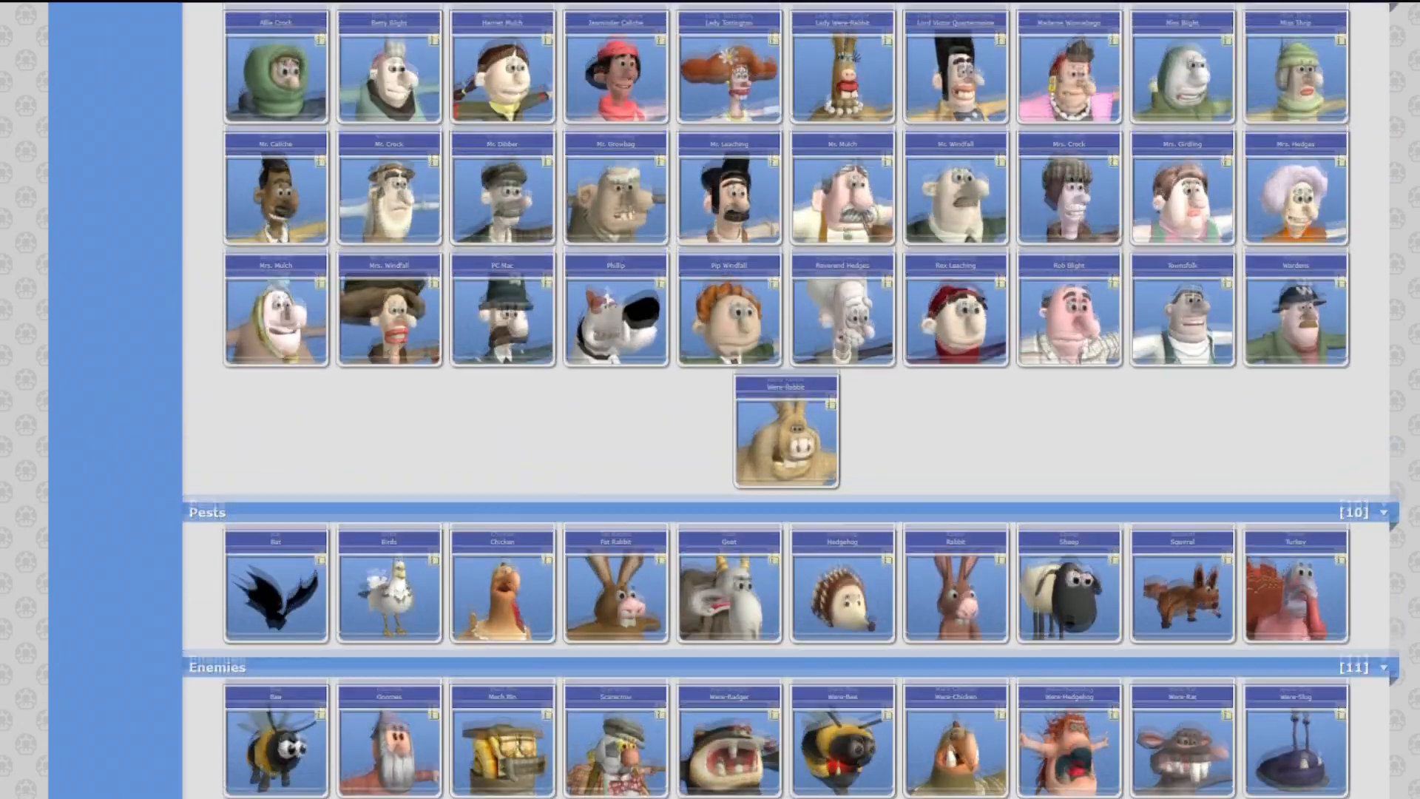
{"action": "scroll", "coordinate": [790, 400], "scroll_direction": "up", "scroll_amount": 5}
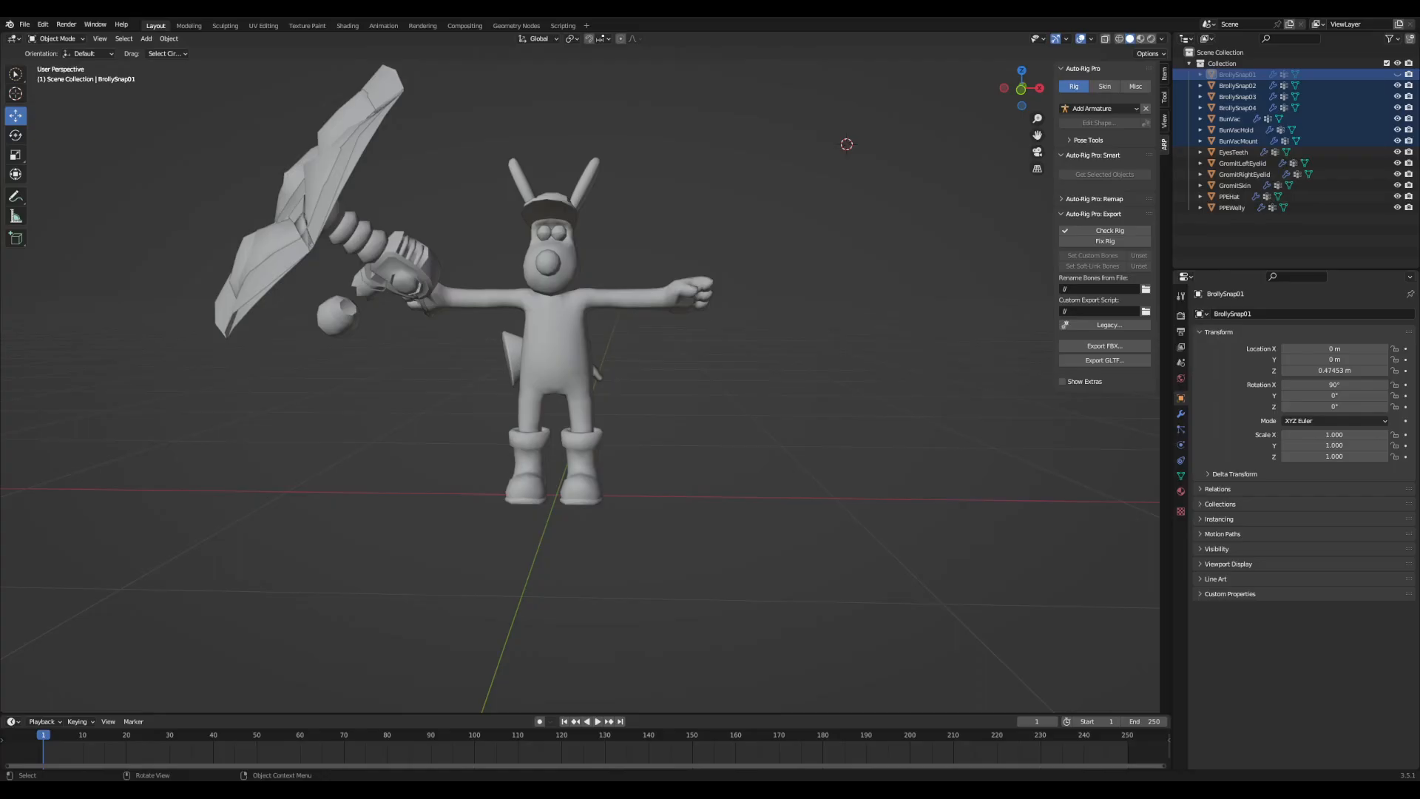
Switch to Blender and hide the BrollySnap umbrella parts, the BunVac, BunVacHold and BunVacMount objects, and the PPEHat.
{"action": "middle_click_drag", "start_coordinate": [414, 444], "coordinate": [385, 449]}
{"action": "middle_click_drag", "start_coordinate": [310, 481], "coordinate": [392, 444]}
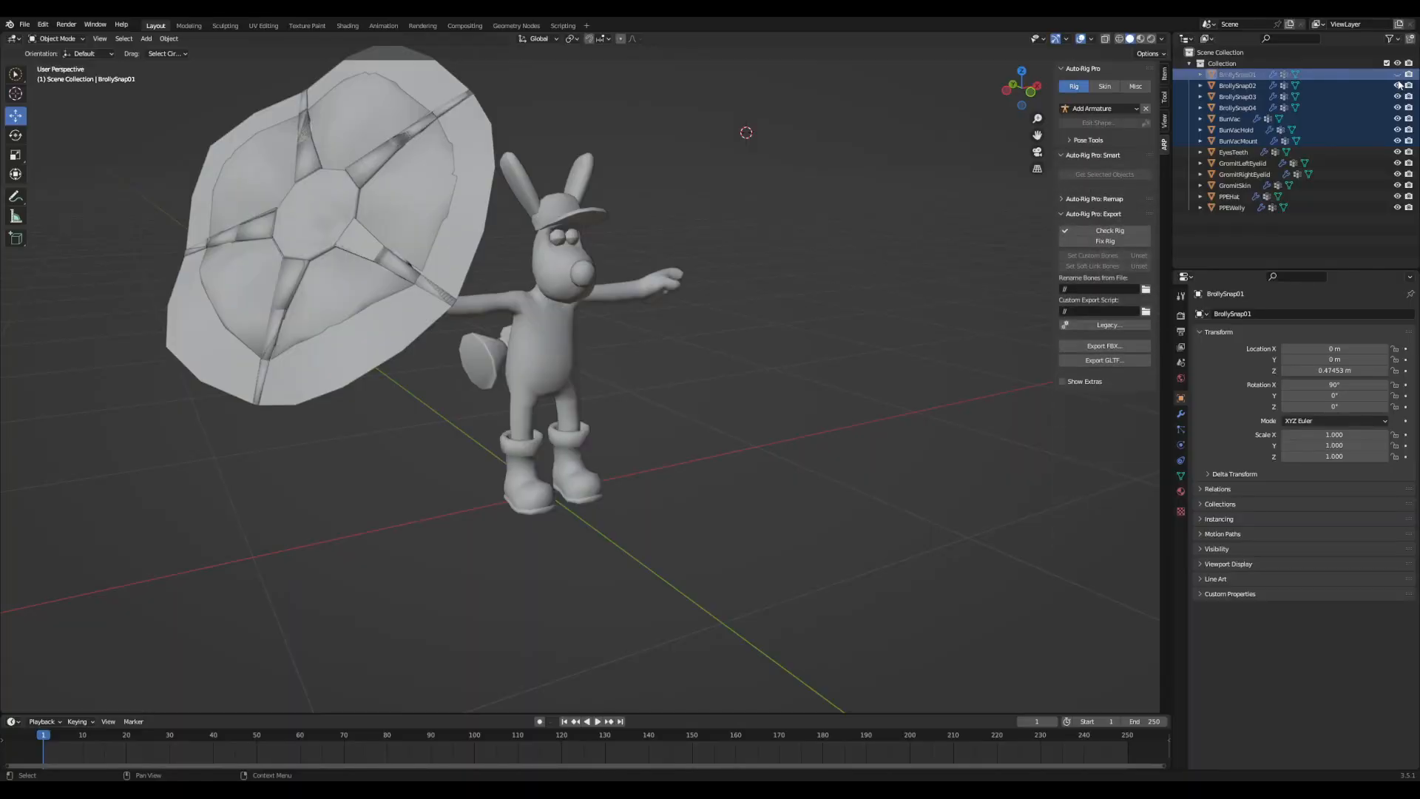
{"action": "left_click_drag", "start_coordinate": [1398, 76], "coordinate": [1399, 144]}
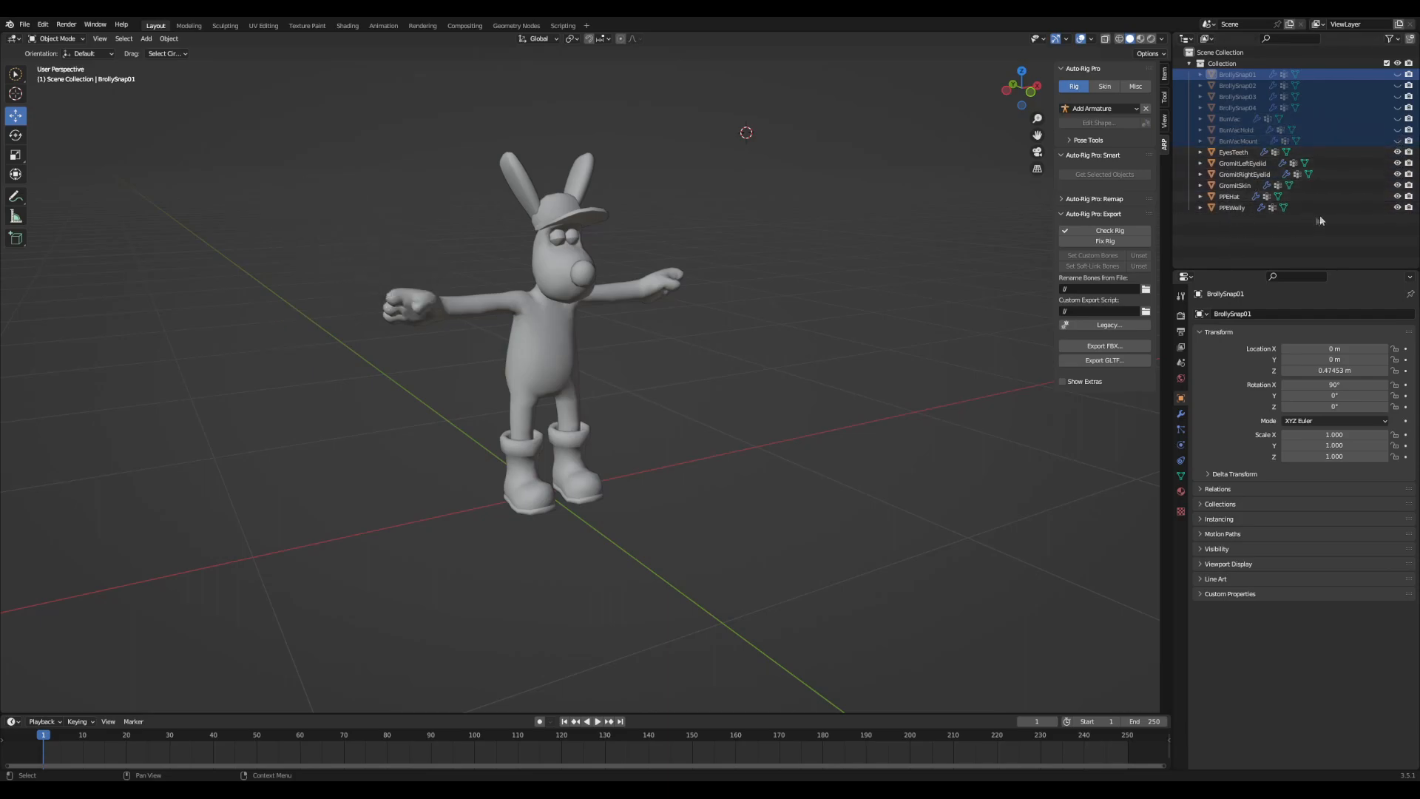
{"action": "left_click", "coordinate": [1398, 196]}
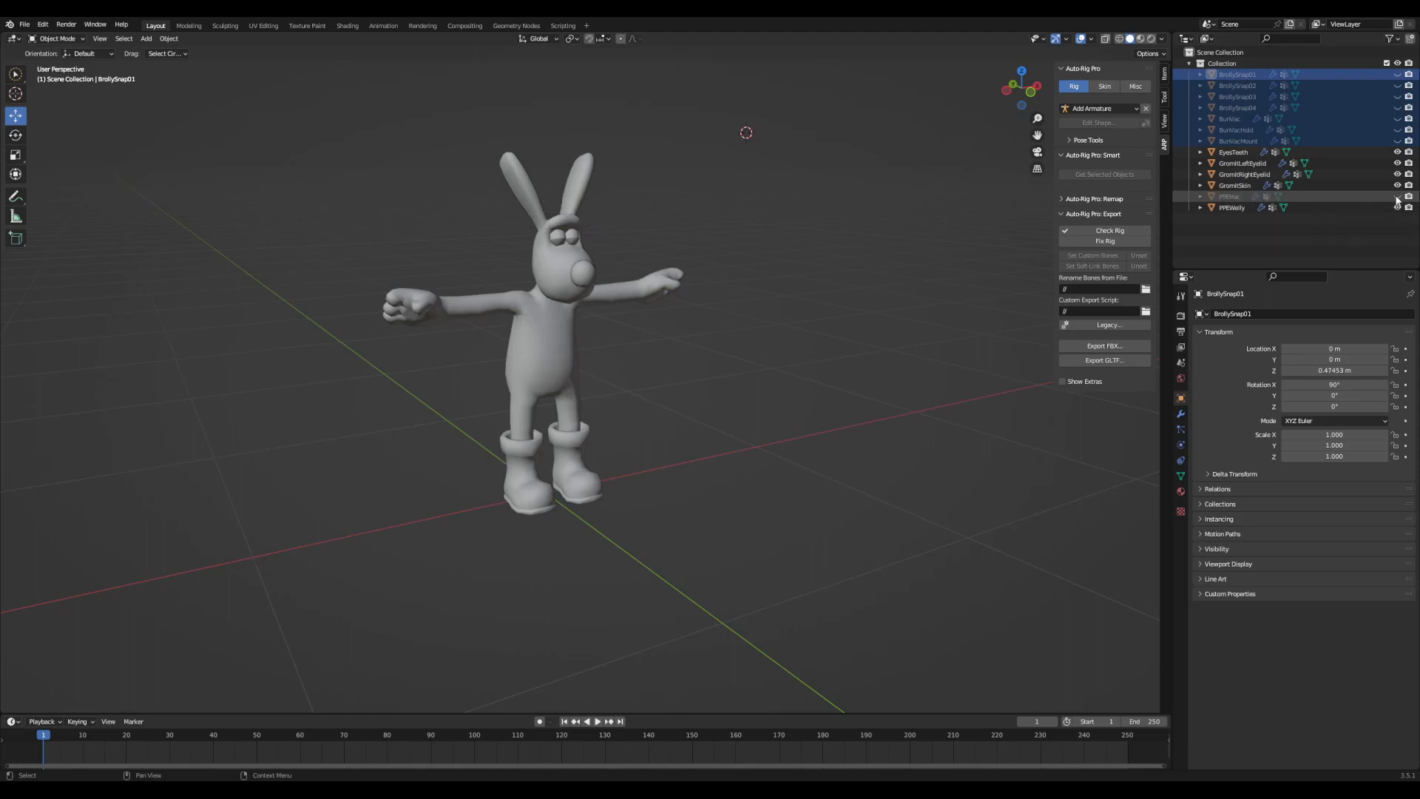
Select PPEWelly, GromitSkin, both Gromit eyelids and EyesTeeth together, and show the character in front orthographic view.
{"action": "left_click", "coordinate": [1233, 208]}
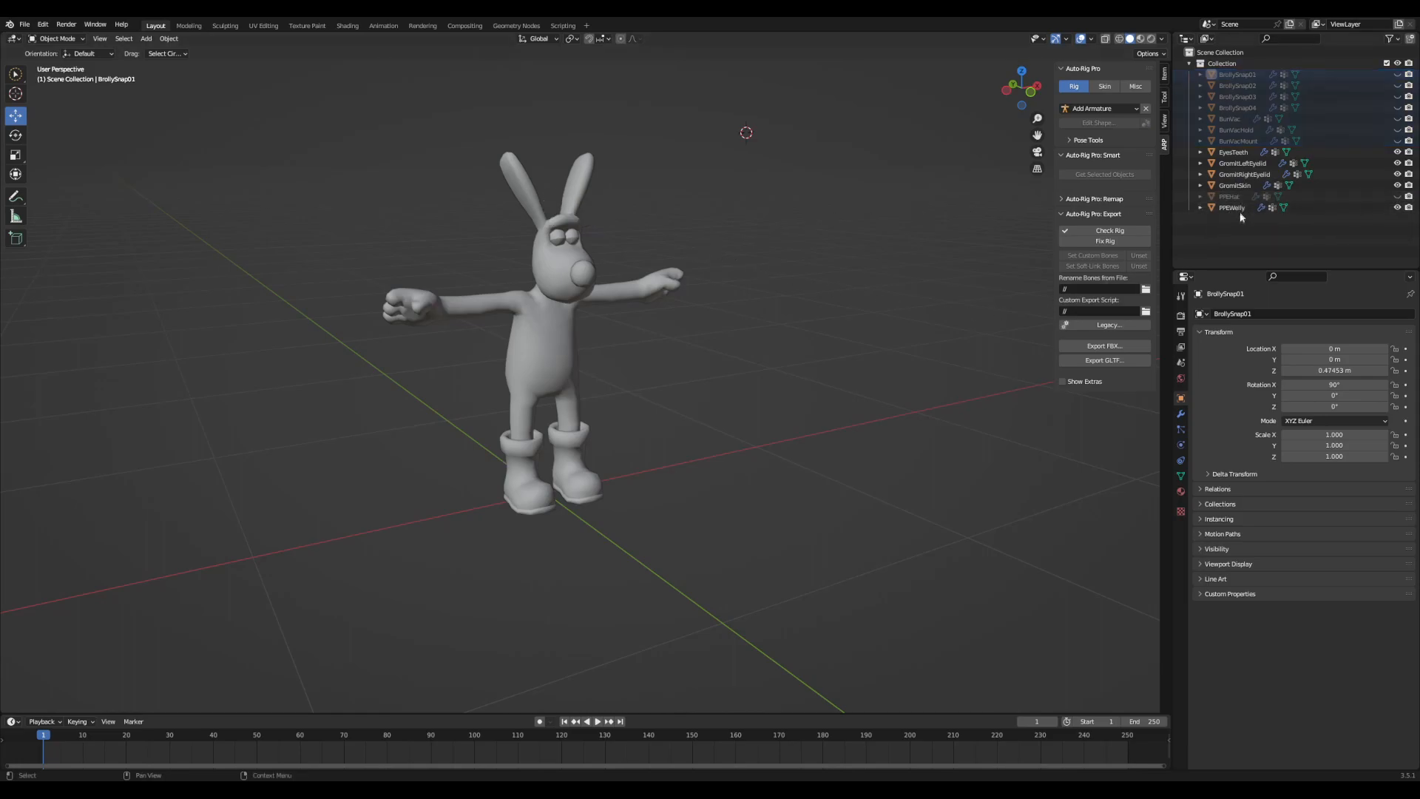
{"action": "left_click", "coordinate": [1245, 186], "text": "ctrl"}
{"action": "left_click", "coordinate": [1243, 174], "text": "ctrl"}
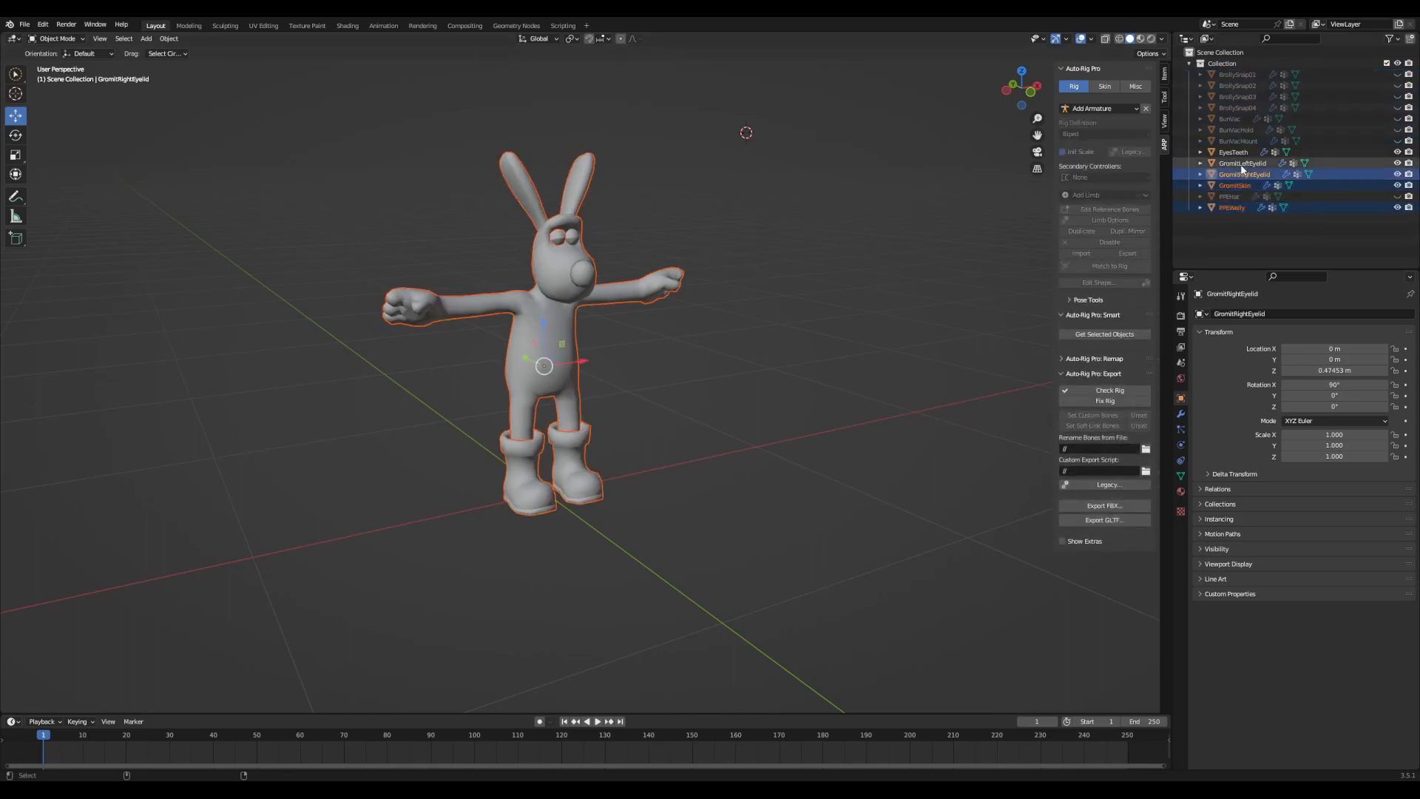
{"action": "left_click", "coordinate": [1242, 163], "text": "ctrl"}
{"action": "left_click", "coordinate": [1235, 152], "text": "ctrl"}
{"action": "mouse_move", "coordinate": [801, 316]}
{"action": "middle_mouse_down", "text": "alt"}
{"action": "mouse_move", "coordinate": [788, 312]}
{"action": "mouse_move", "coordinate": [848, 313]}
{"action": "mouse_move", "coordinate": [810, 304]}
{"action": "middle_mouse_up", "text": "alt"}
{"action": "scroll", "coordinate": [593, 331], "scroll_direction": "up", "scroll_amount": 2}
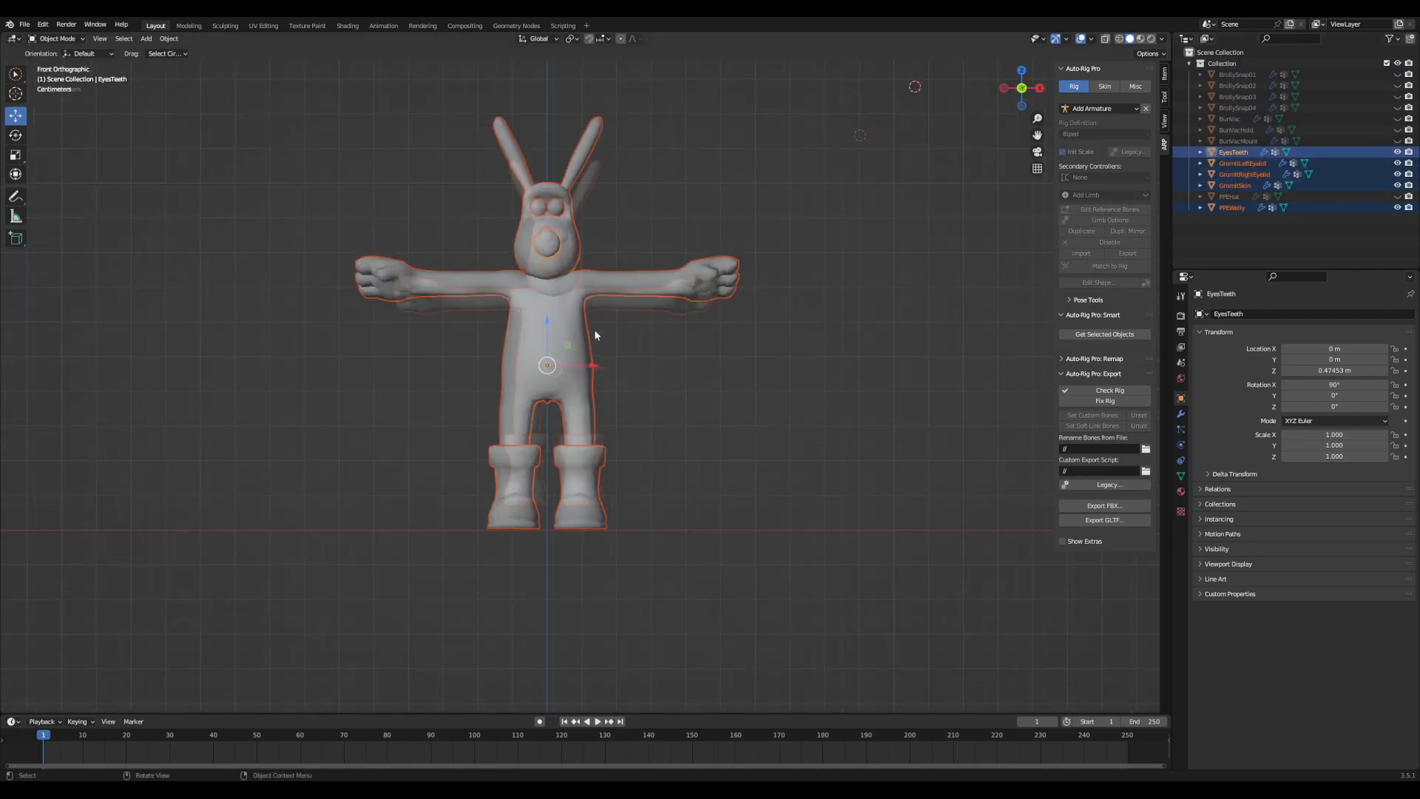
{"action": "middle_click_drag", "start_coordinate": [664, 321], "coordinate": [728, 378], "text": "shift"}
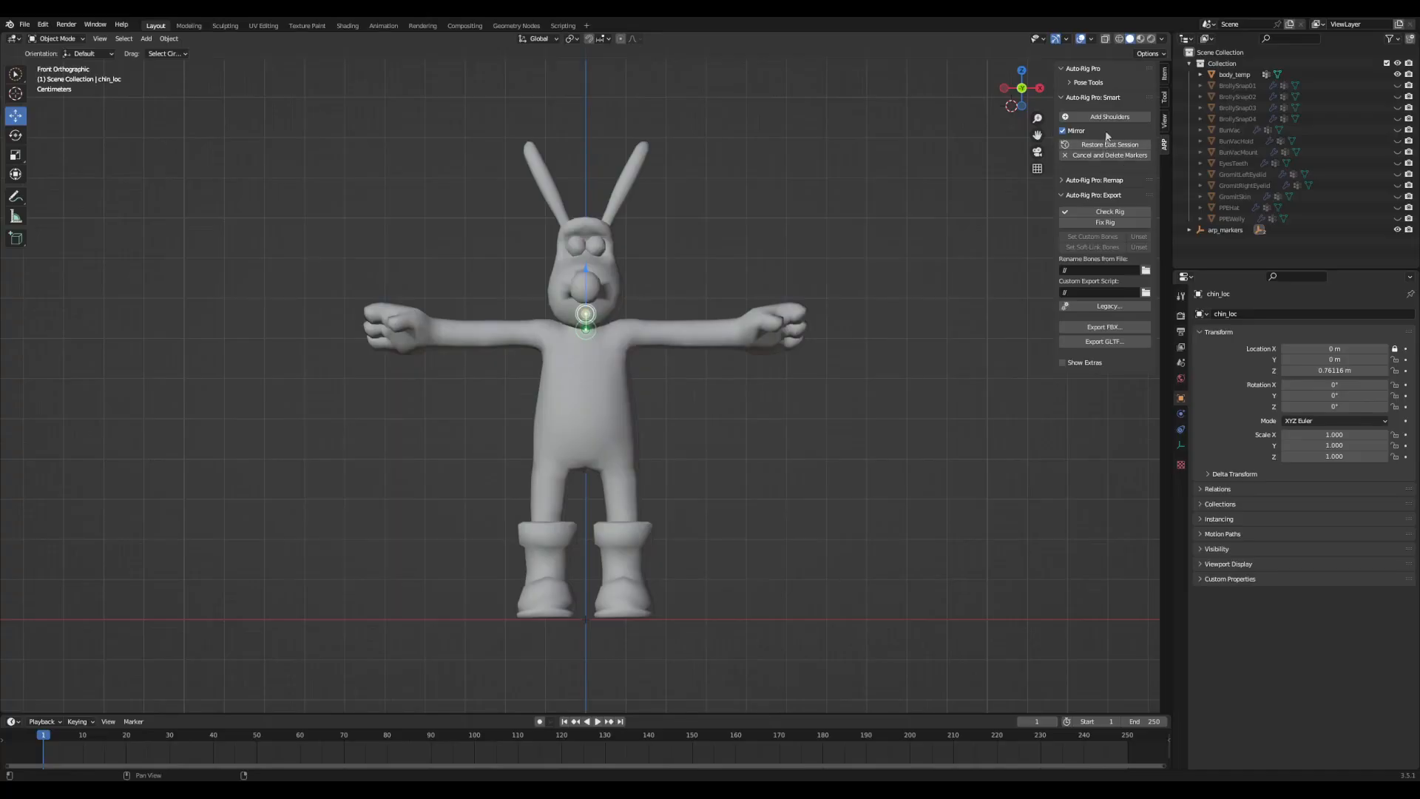
Place mirrored Auto-Rig Pro shoulder and wrist markers on the character's arms and start adding the spine root marker.
{"action": "left_click", "coordinate": [1125, 118]}
{"action": "left_click", "coordinate": [656, 327]}
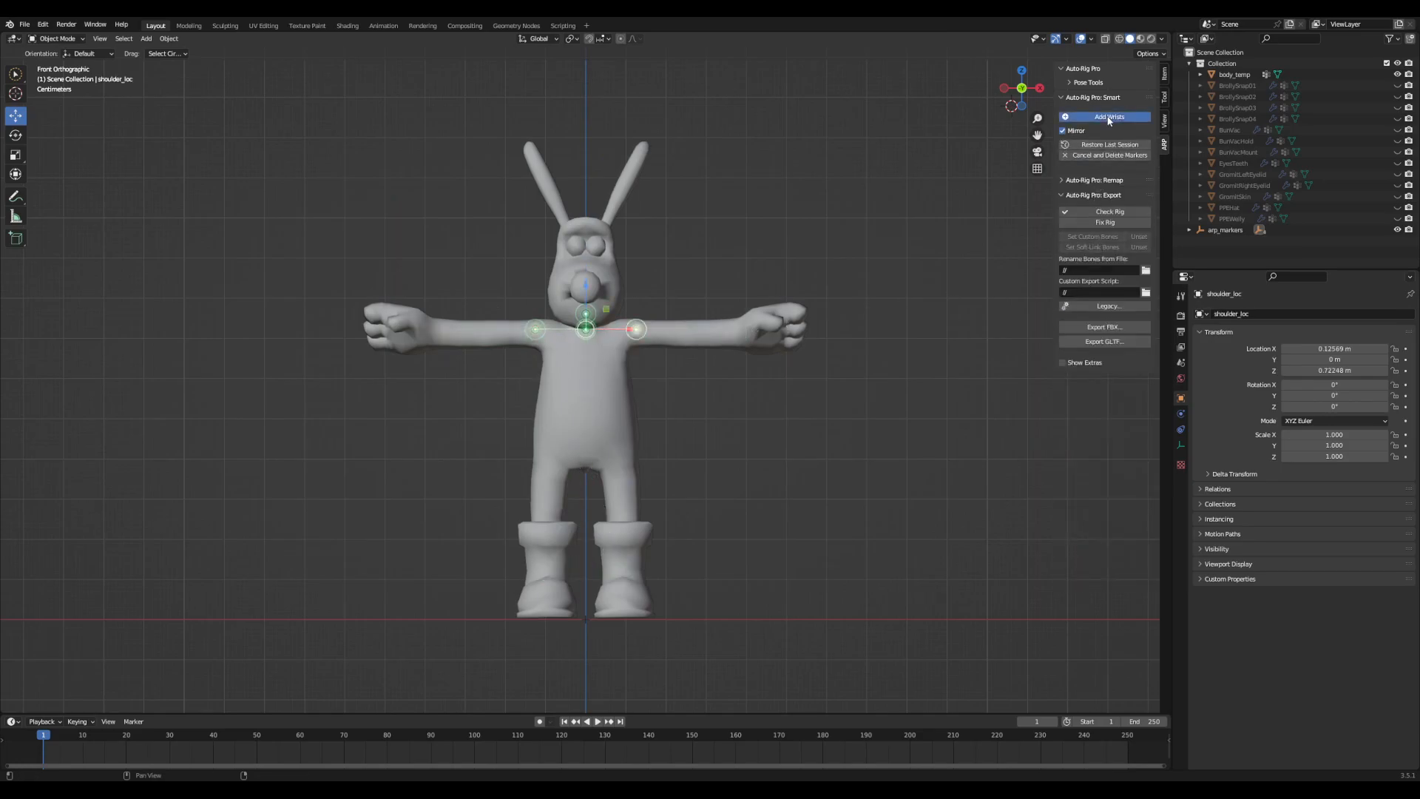
{"action": "left_click", "coordinate": [1110, 118]}
{"action": "left_click", "coordinate": [739, 333]}
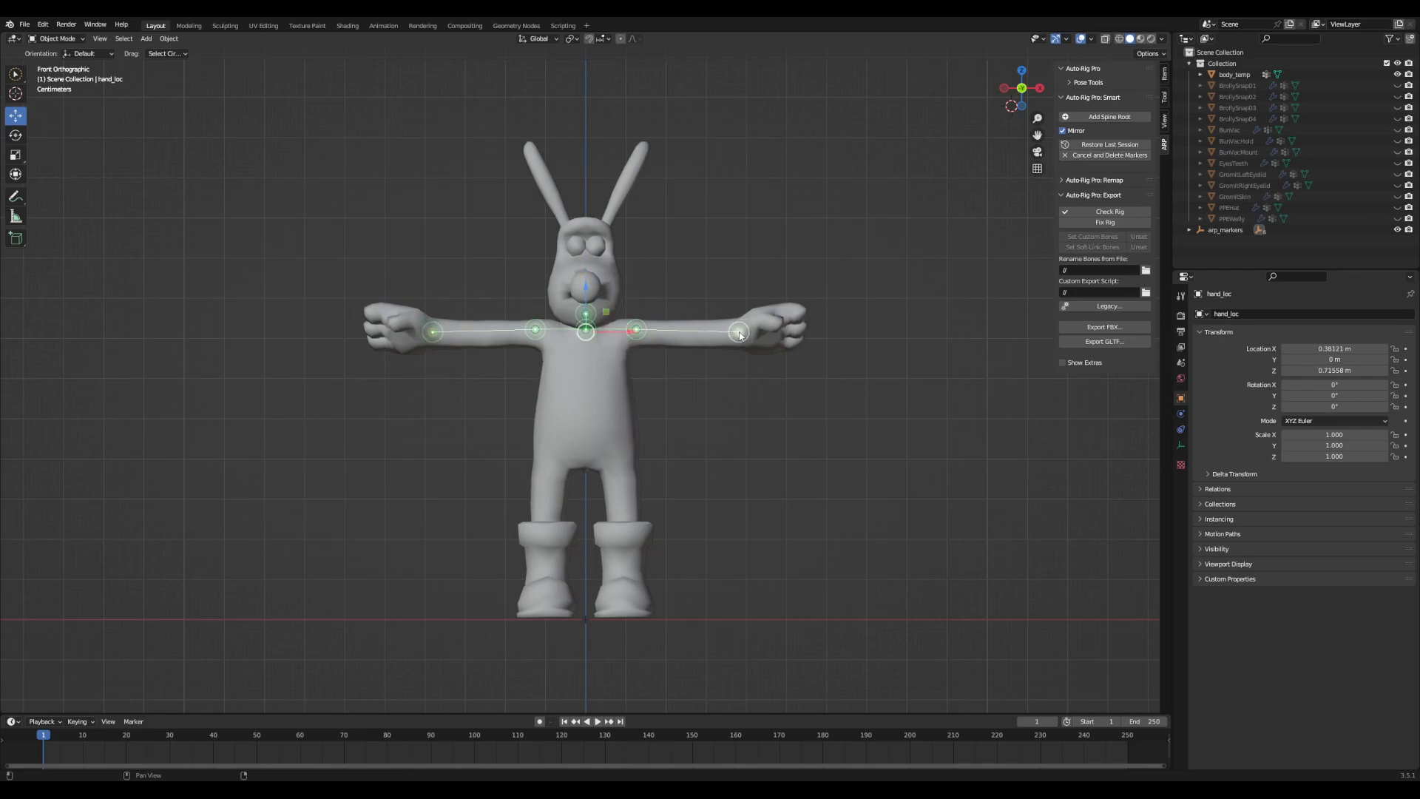
{"action": "left_click", "coordinate": [1109, 117]}
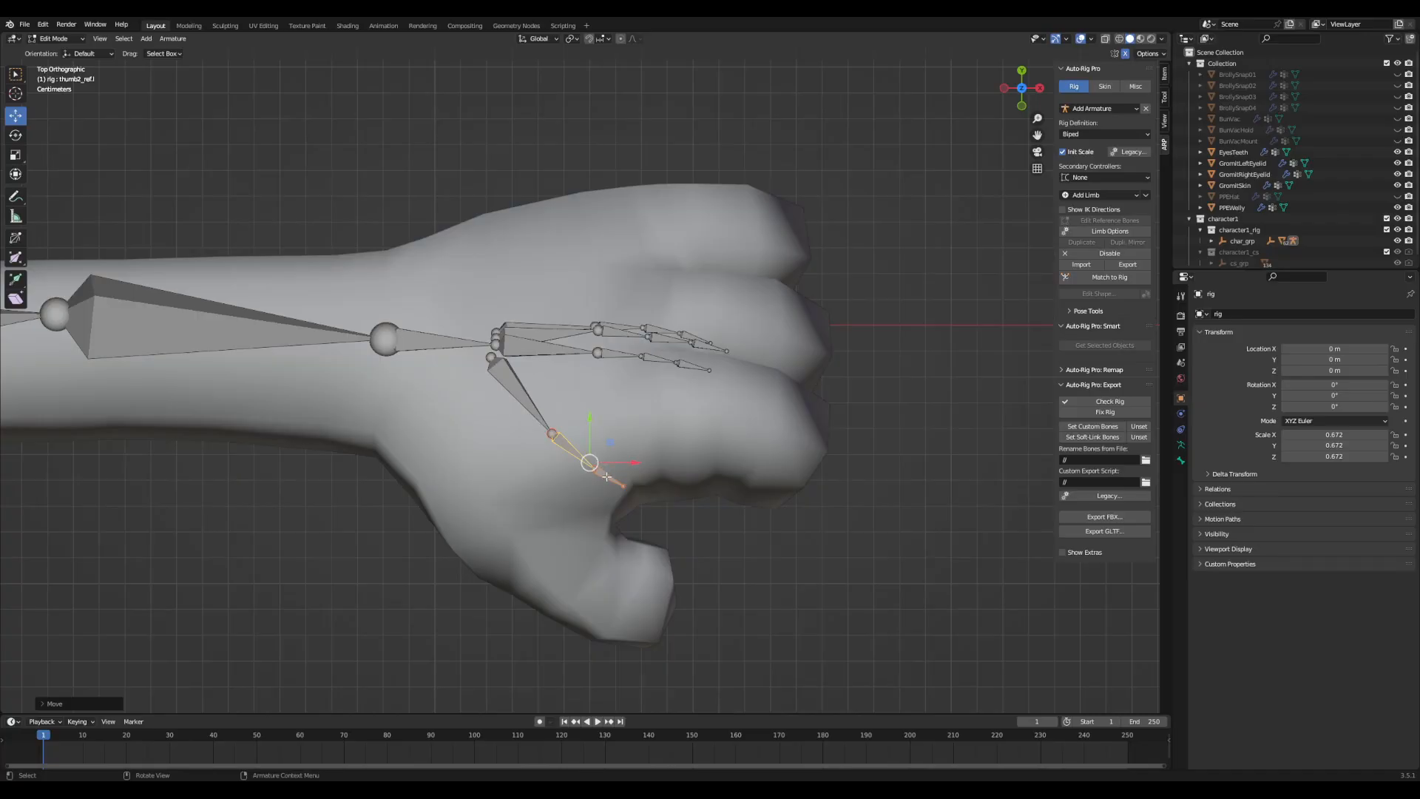
Reposition the thumb2_ref and thumb3_ref bones so they follow the thumb of the hand mesh.
{"action": "left_click", "coordinate": [607, 477]}
{"action": "left_click_drag", "start_coordinate": [609, 433], "coordinate": [613, 551]}
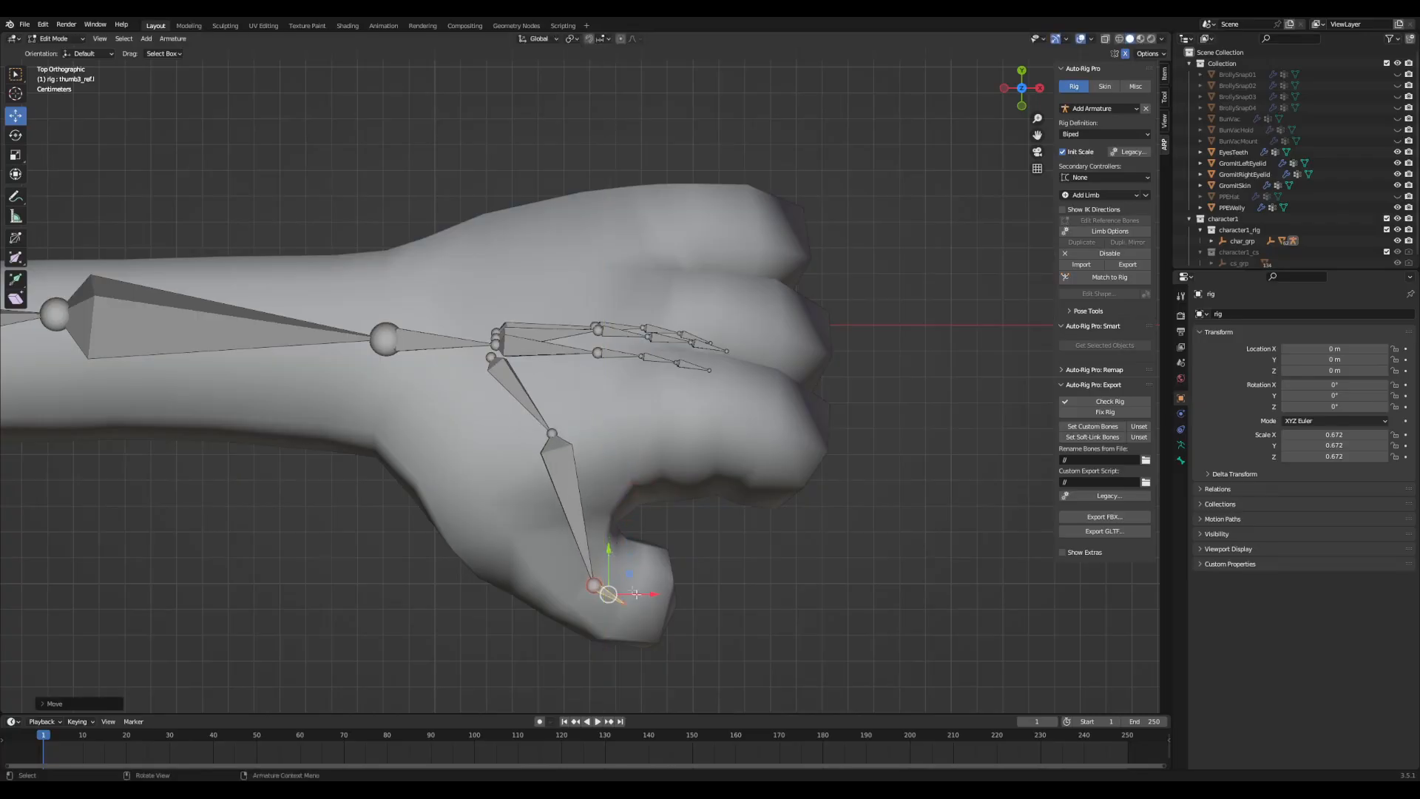
{"action": "left_click", "coordinate": [566, 467]}
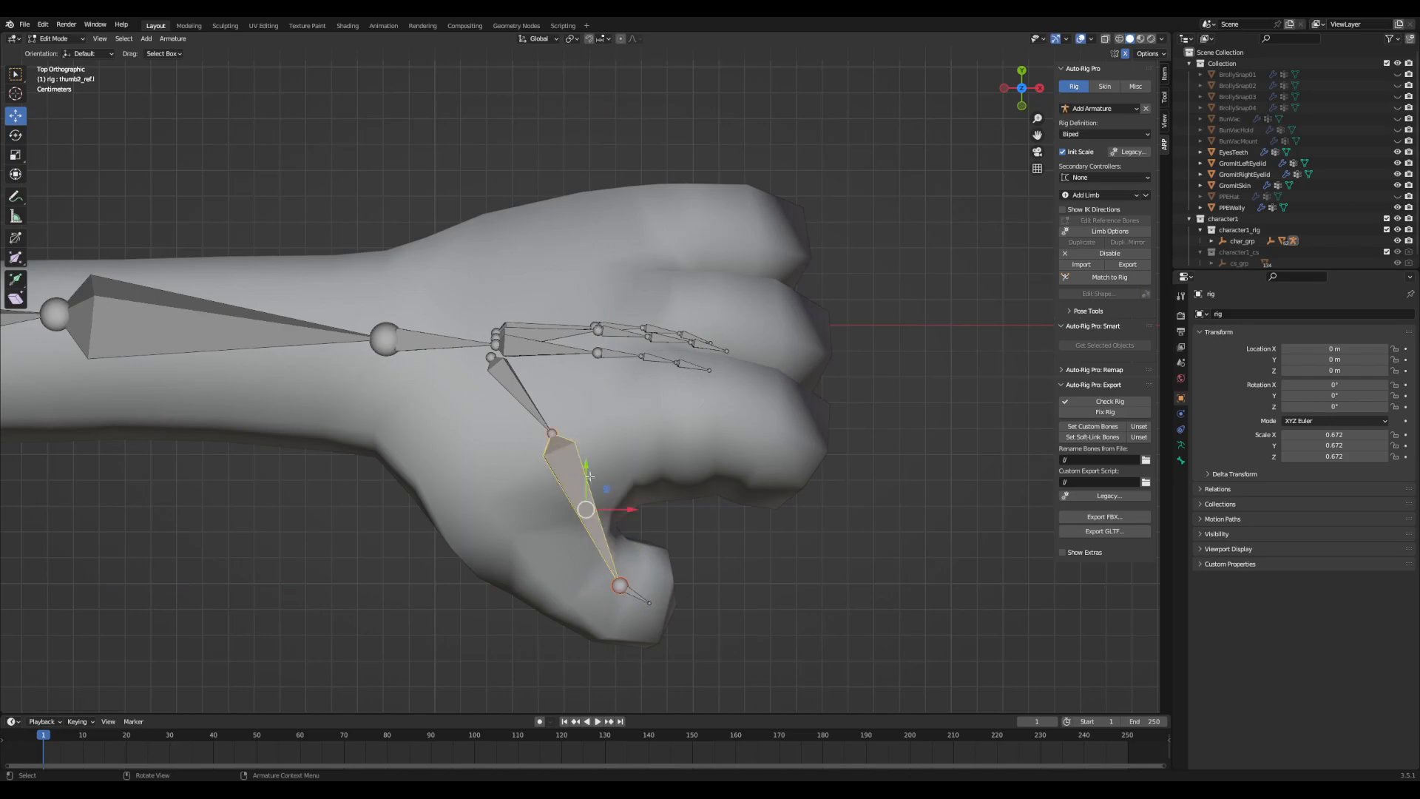
{"action": "left_click_drag", "start_coordinate": [589, 476], "coordinate": [582, 517]}
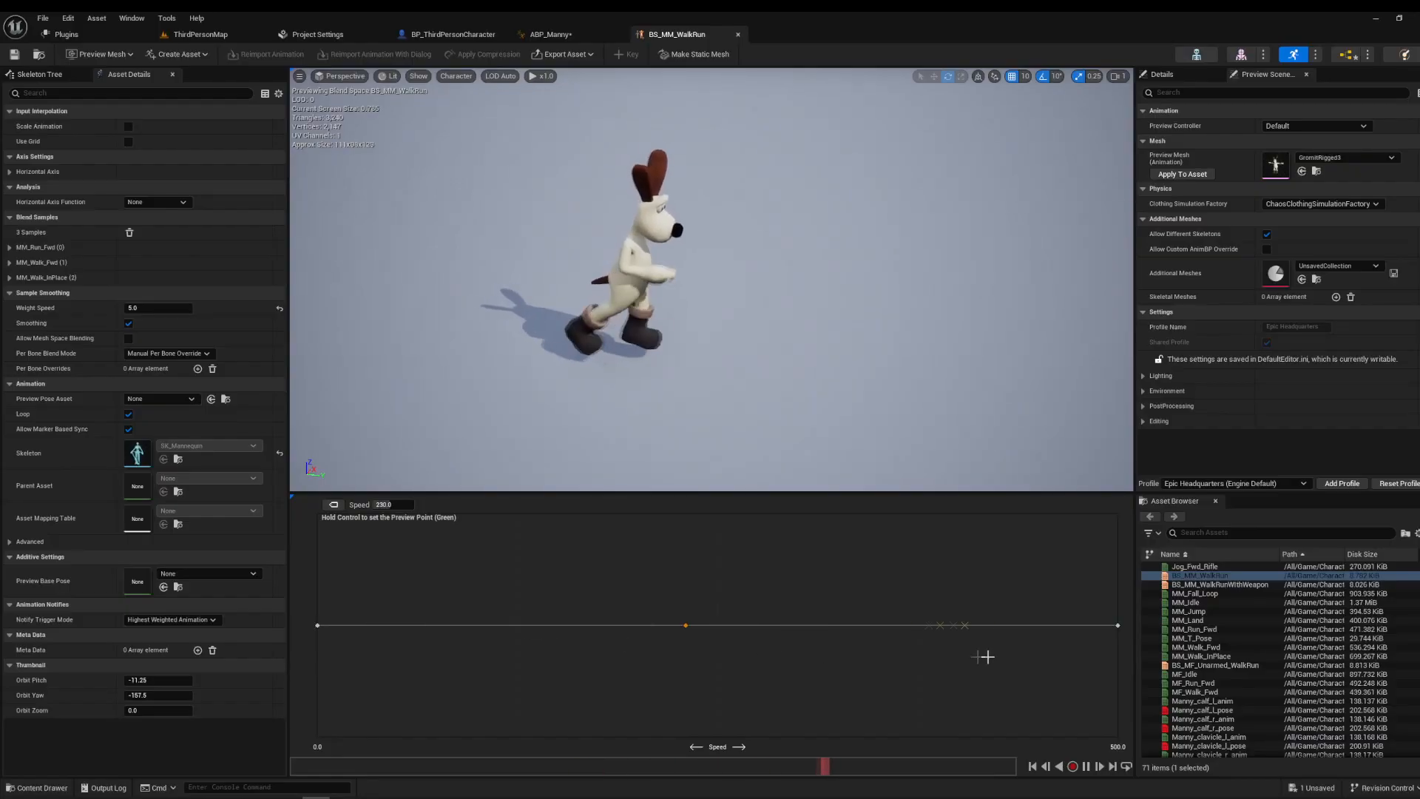
Switch to Unreal Editor, view the running Gromit preview from behind, and close the BS_MM_WalkRun and Jog_Fwd_Rifle editors.
{"action": "right_click_drag", "start_coordinate": [799, 472], "coordinate": [718, 406]}
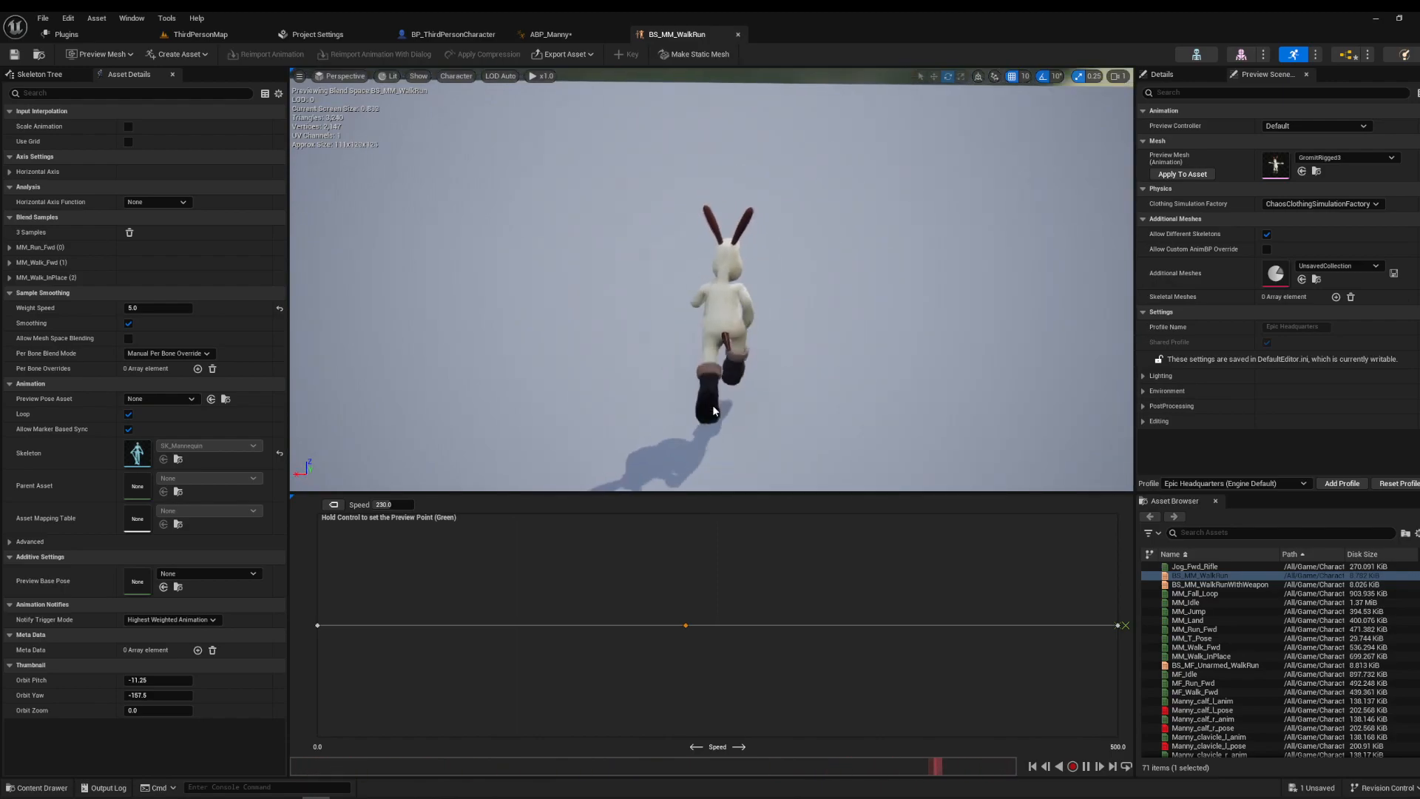
{"action": "left_click", "coordinate": [737, 35]}
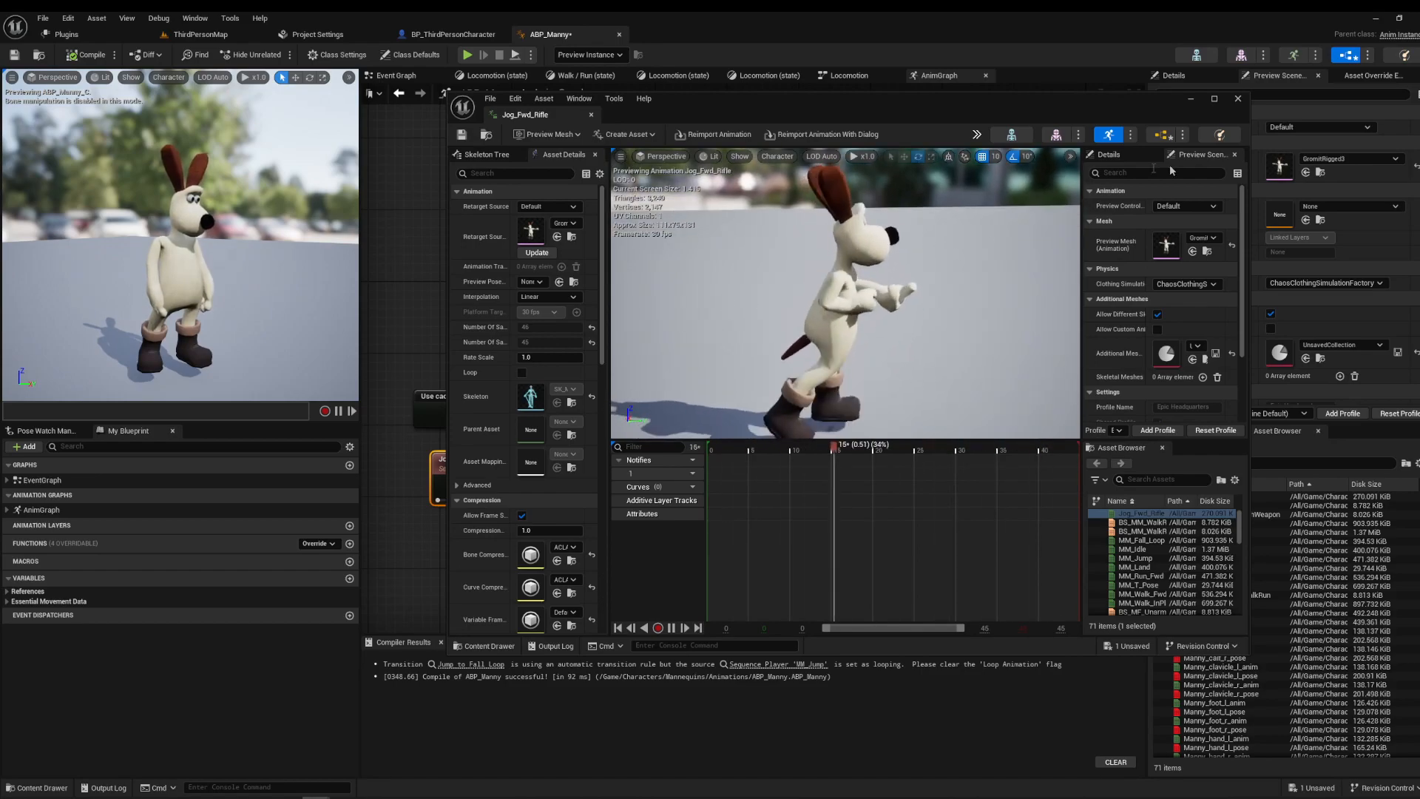
{"action": "left_click", "coordinate": [1238, 98]}
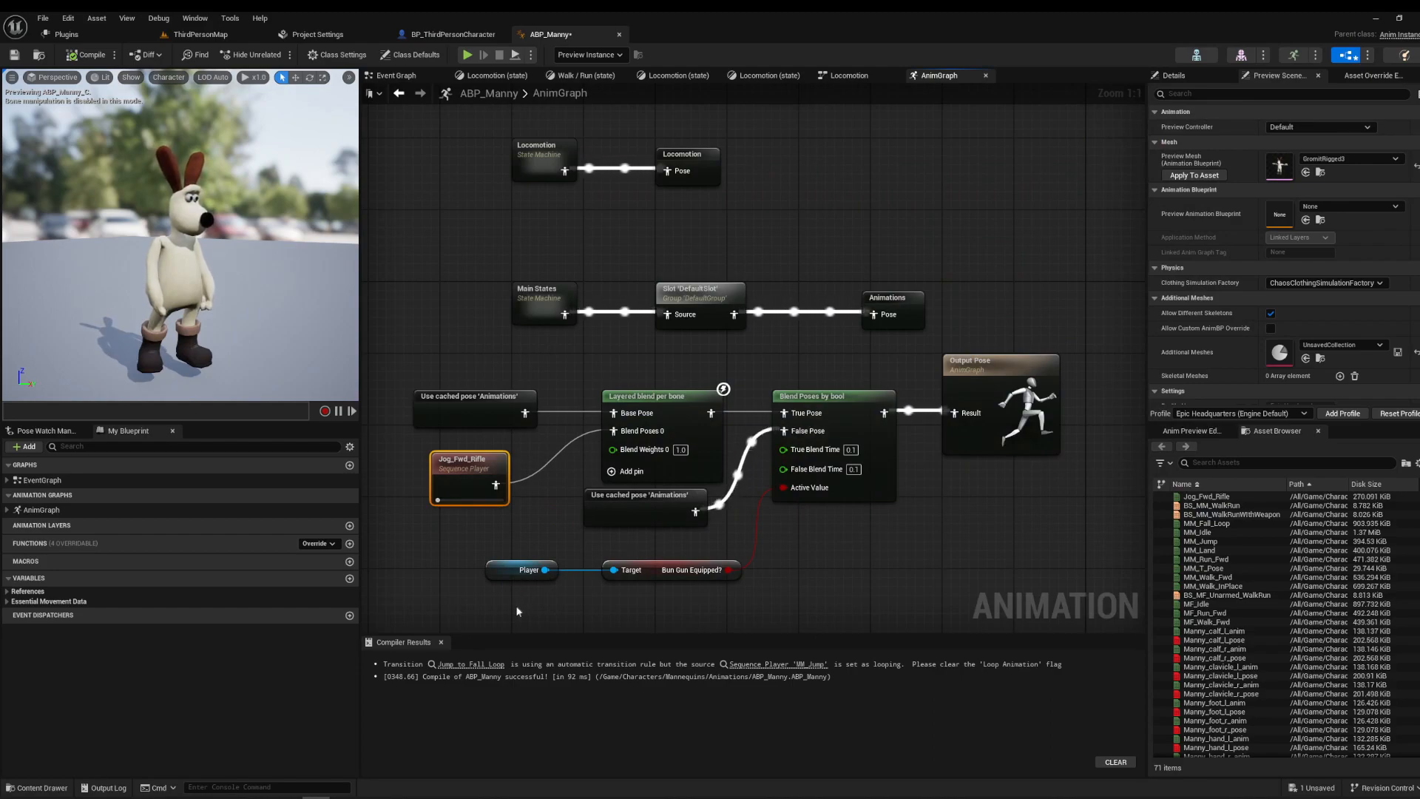
Examine the layered blend per bone and Blend Poses by bool nodes feeding the output pose in ABP_Manny's AnimGraph.
{"action": "left_click_drag", "start_coordinate": [518, 612], "coordinate": [759, 551]}
{"action": "left_click", "coordinate": [1058, 531]}
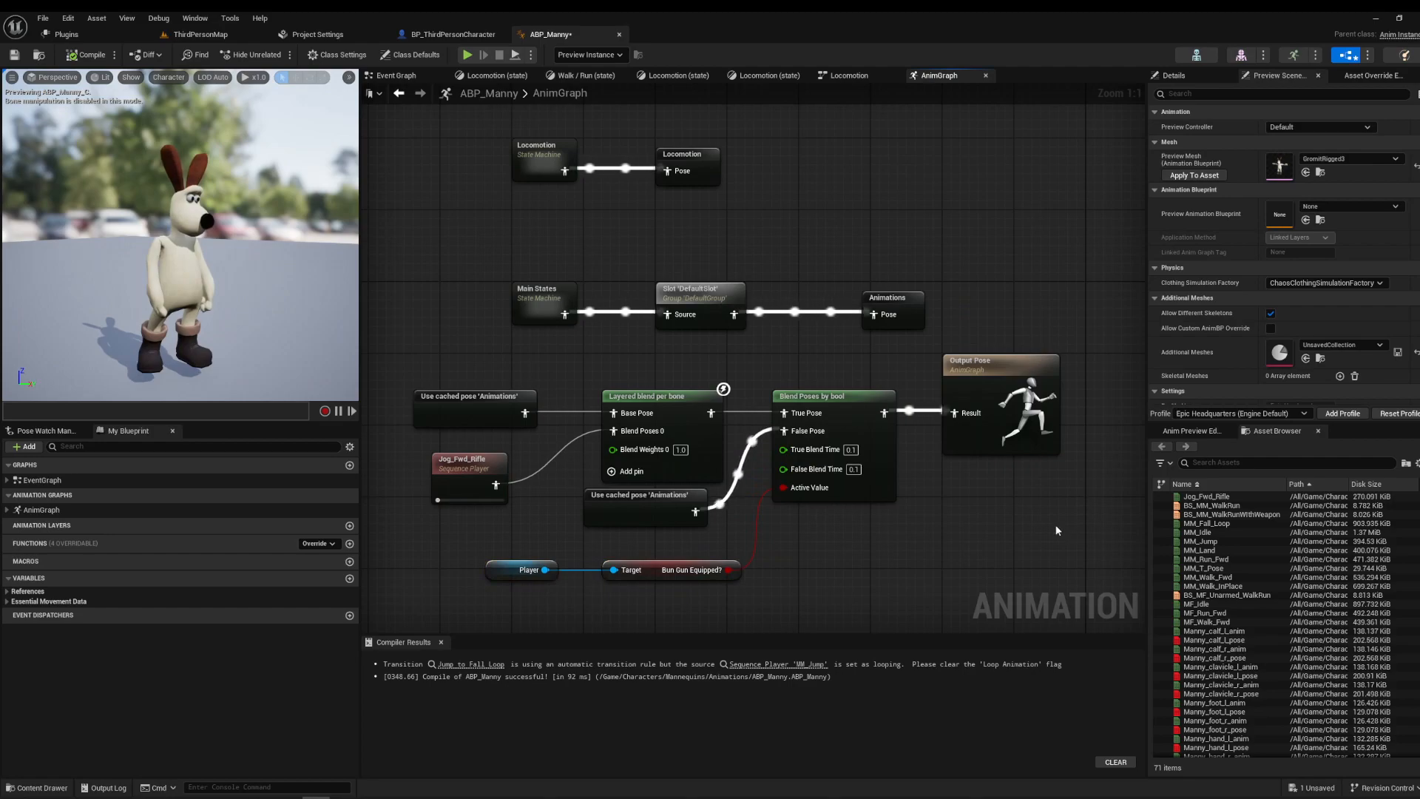
{"action": "left_click_drag", "start_coordinate": [1056, 525], "coordinate": [1022, 289]}
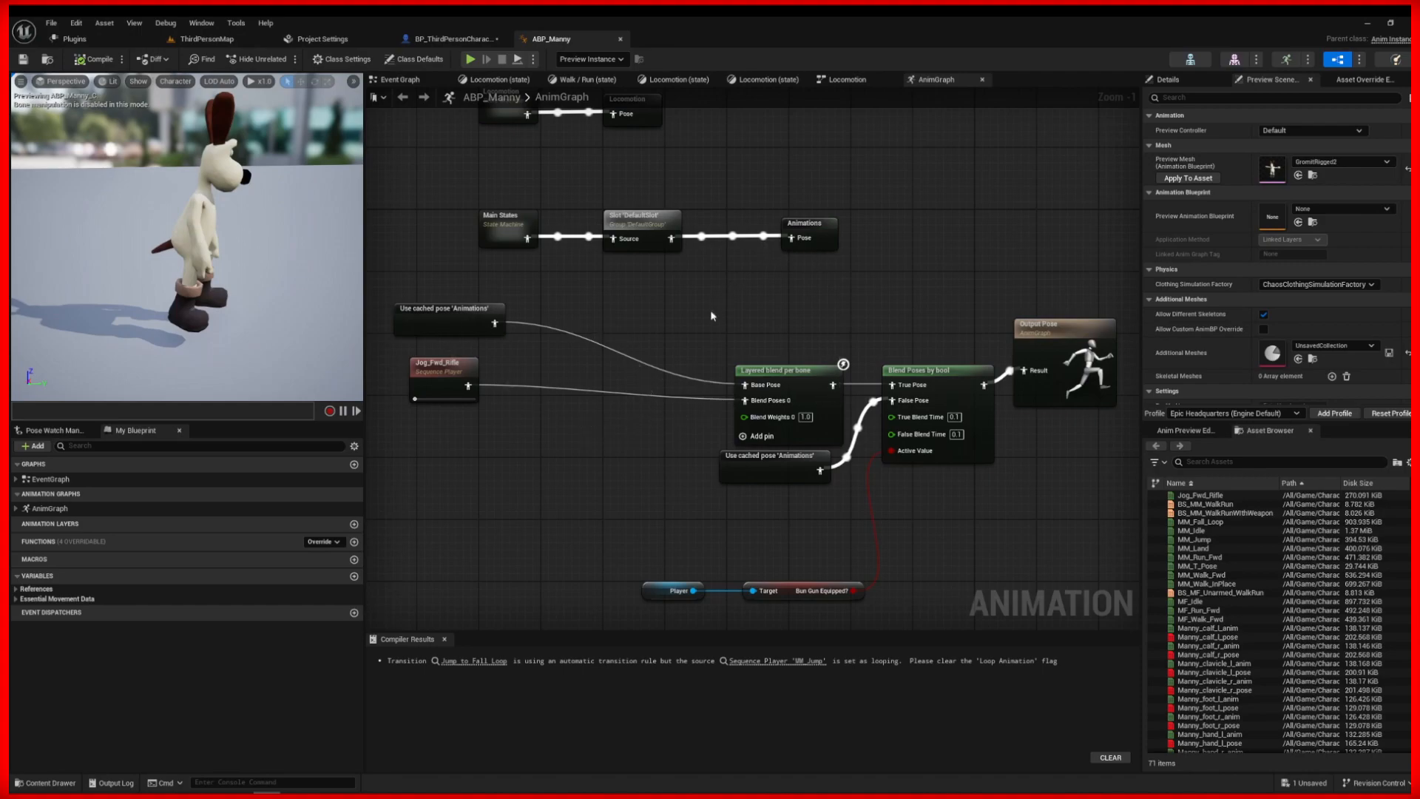
{"action": "left_click_drag", "start_coordinate": [711, 316], "coordinate": [922, 503]}
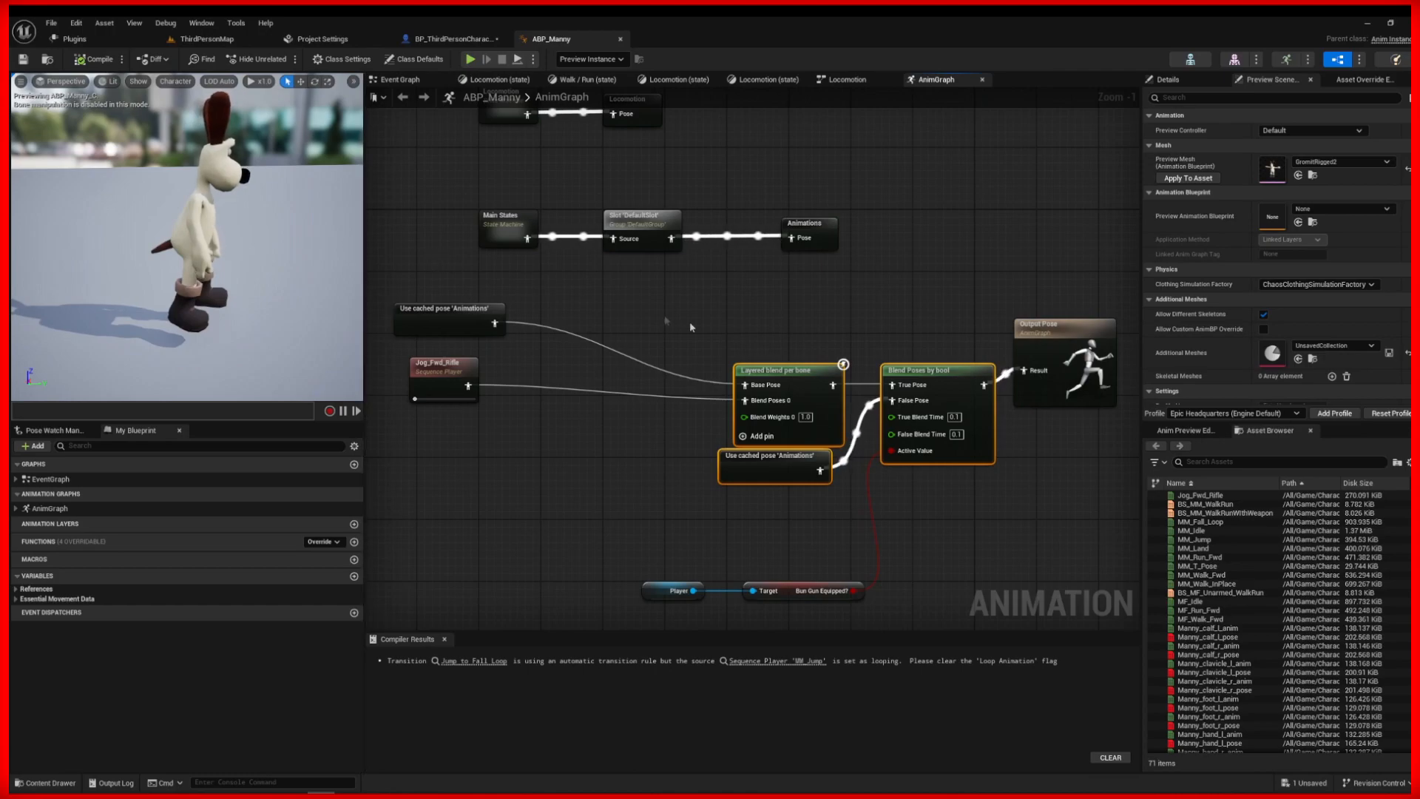
{"action": "mouse_move", "coordinate": [779, 301]}
{"action": "right_mouse_down"}
{"action": "mouse_move", "coordinate": [671, 288]}
{"action": "mouse_move", "coordinate": [788, 325]}
{"action": "right_mouse_up"}
{"action": "right_click", "coordinate": [788, 324]}
{"action": "left_click", "coordinate": [704, 347]}
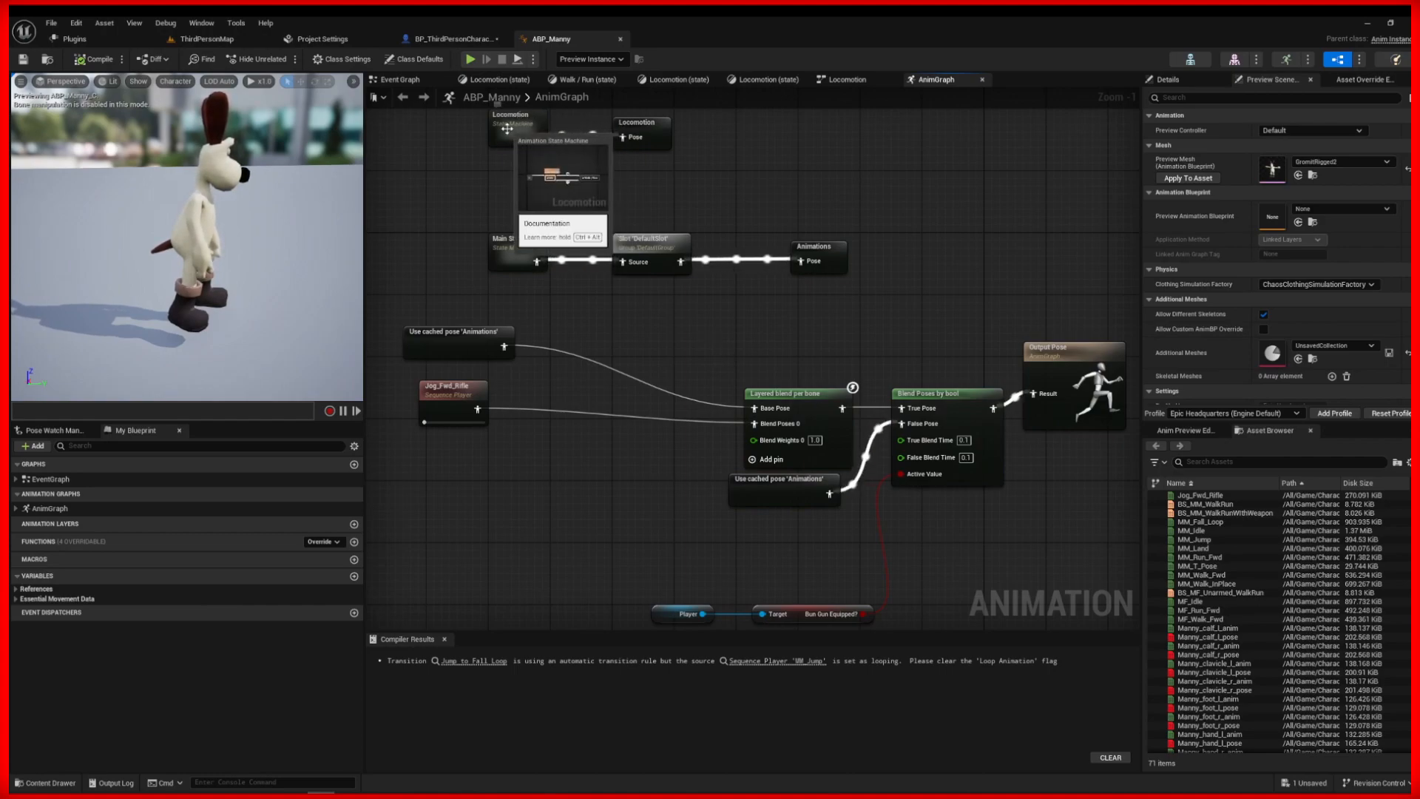
Look inside the Locomotion state machine with its Idle and Walk / Run states, and return to the AnimGraph.
{"action": "double_click", "coordinate": [507, 128]}
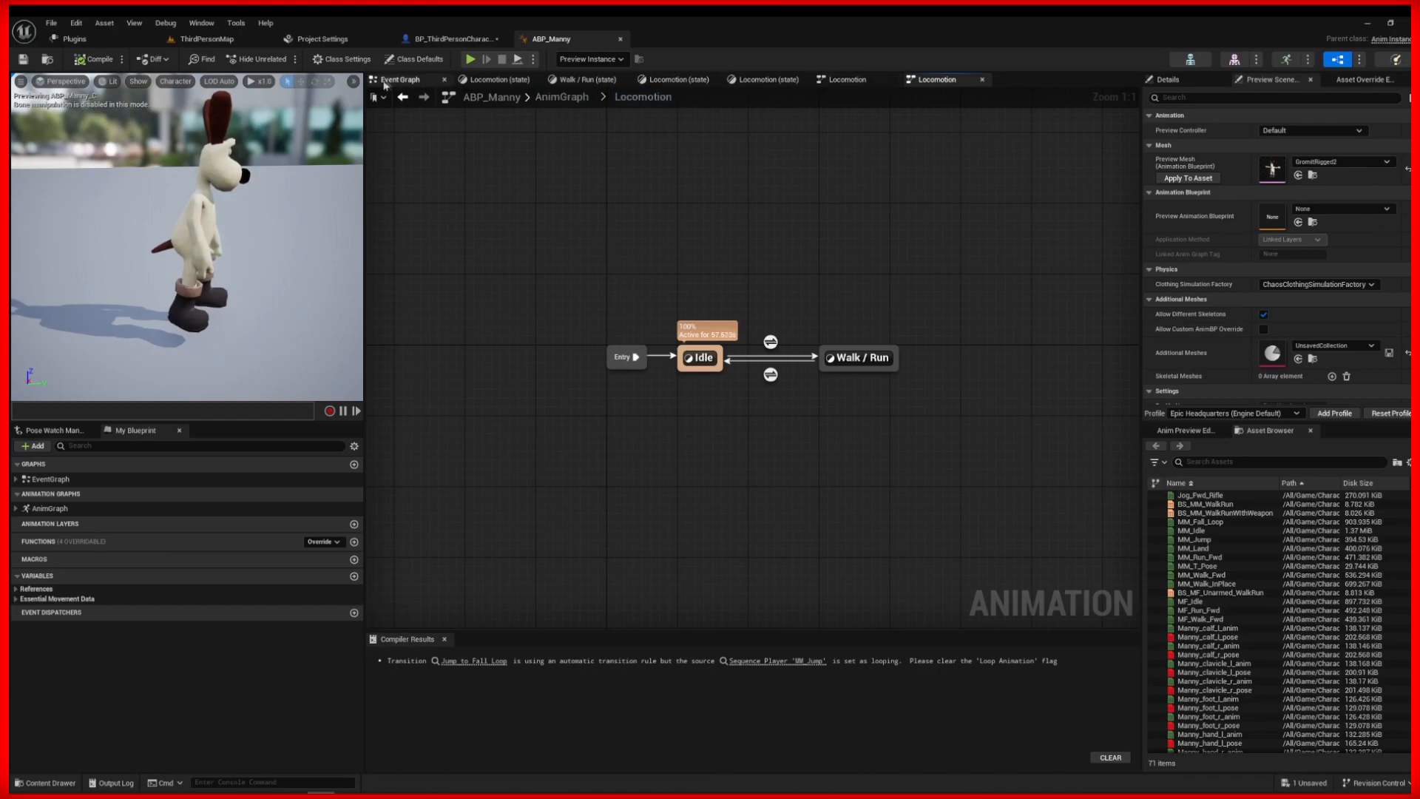
{"action": "left_click", "coordinate": [404, 99]}
{"action": "right_click_drag", "start_coordinate": [731, 362], "coordinate": [708, 284]}
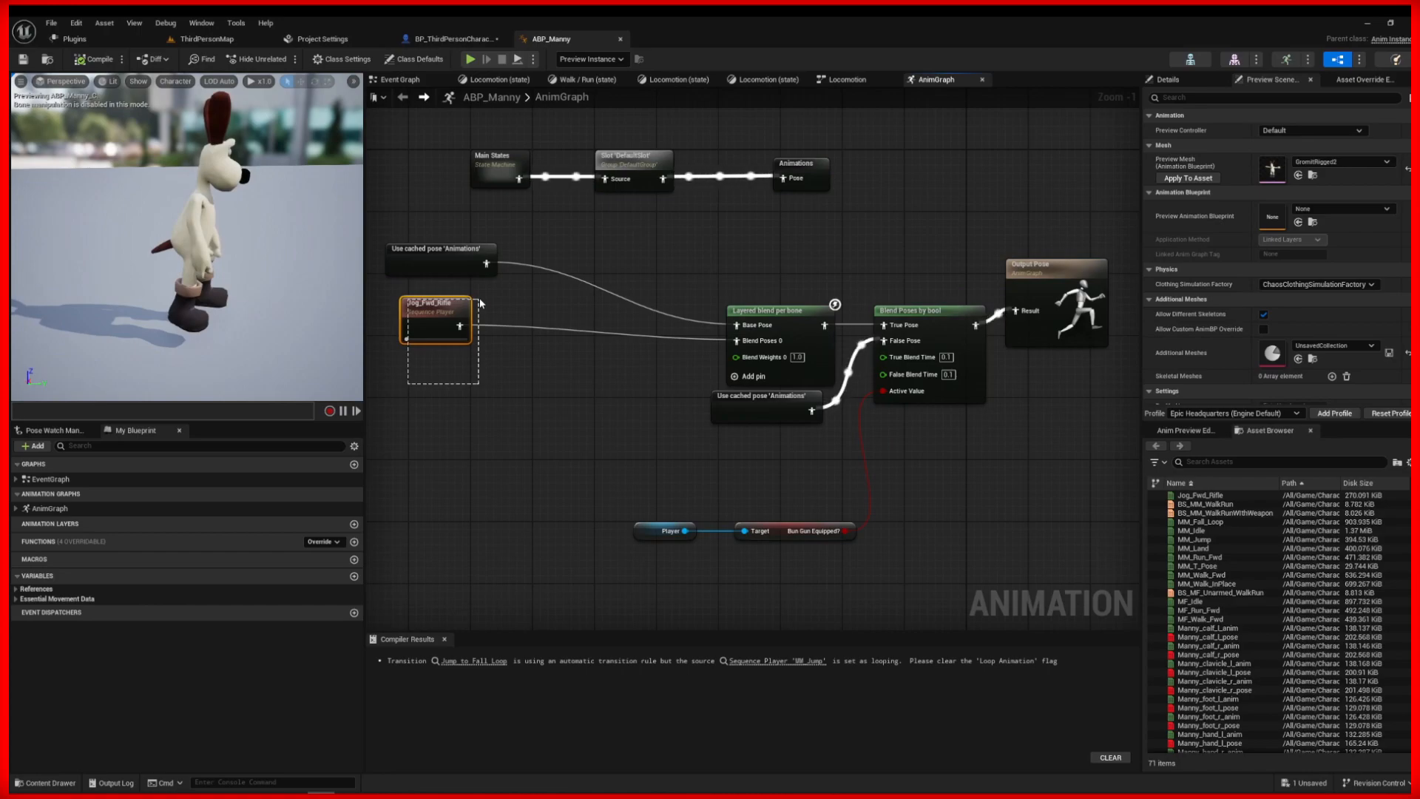
Examine the Jog_Fwd_Rifle player, the Layered blend per bone node's branch filter settings and the Blend Poses by bool node.
{"action": "left_click_drag", "start_coordinate": [484, 295], "coordinate": [484, 295]}
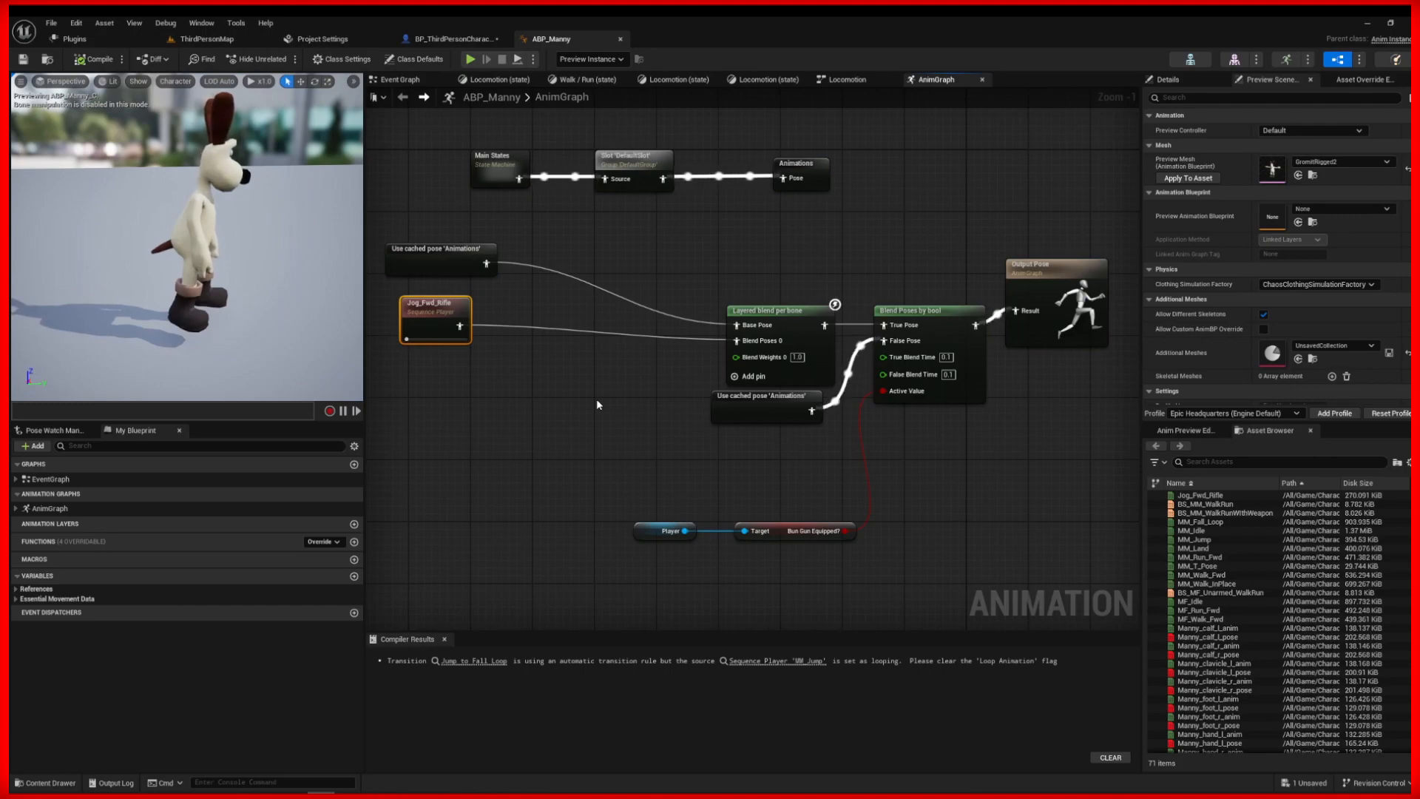
{"action": "left_click_drag", "start_coordinate": [680, 262], "coordinate": [815, 350]}
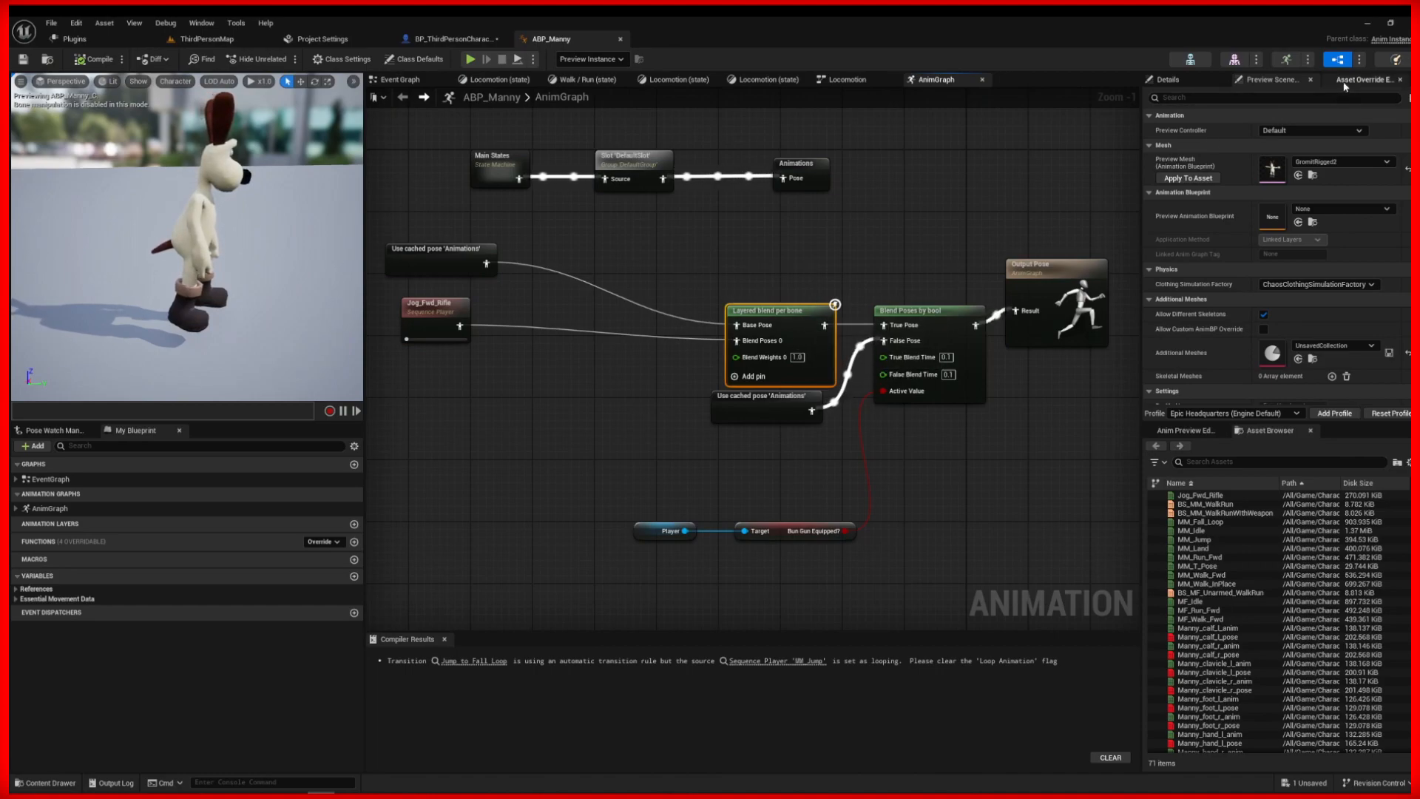
{"action": "left_click", "coordinate": [1170, 80]}
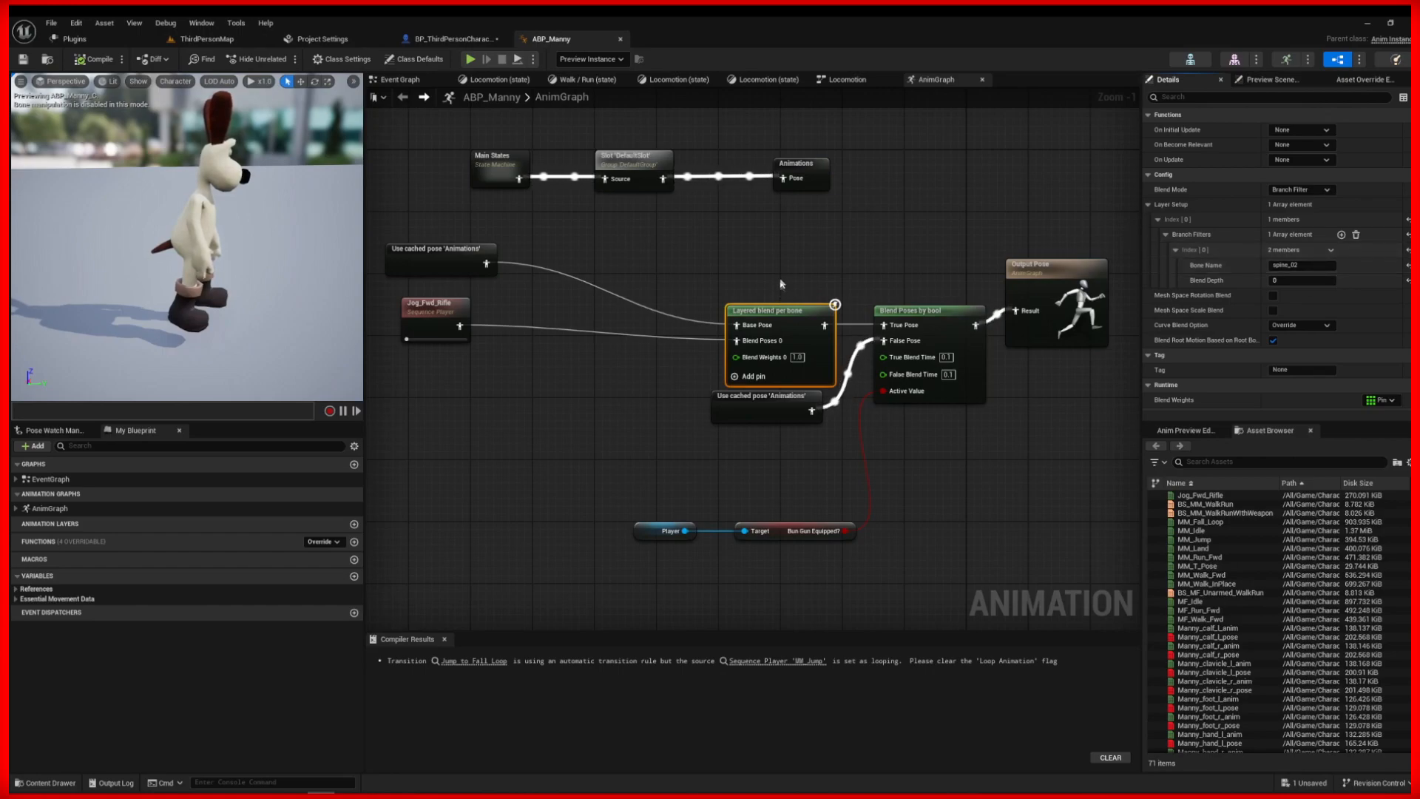
{"action": "left_click_drag", "start_coordinate": [726, 278], "coordinate": [802, 336]}
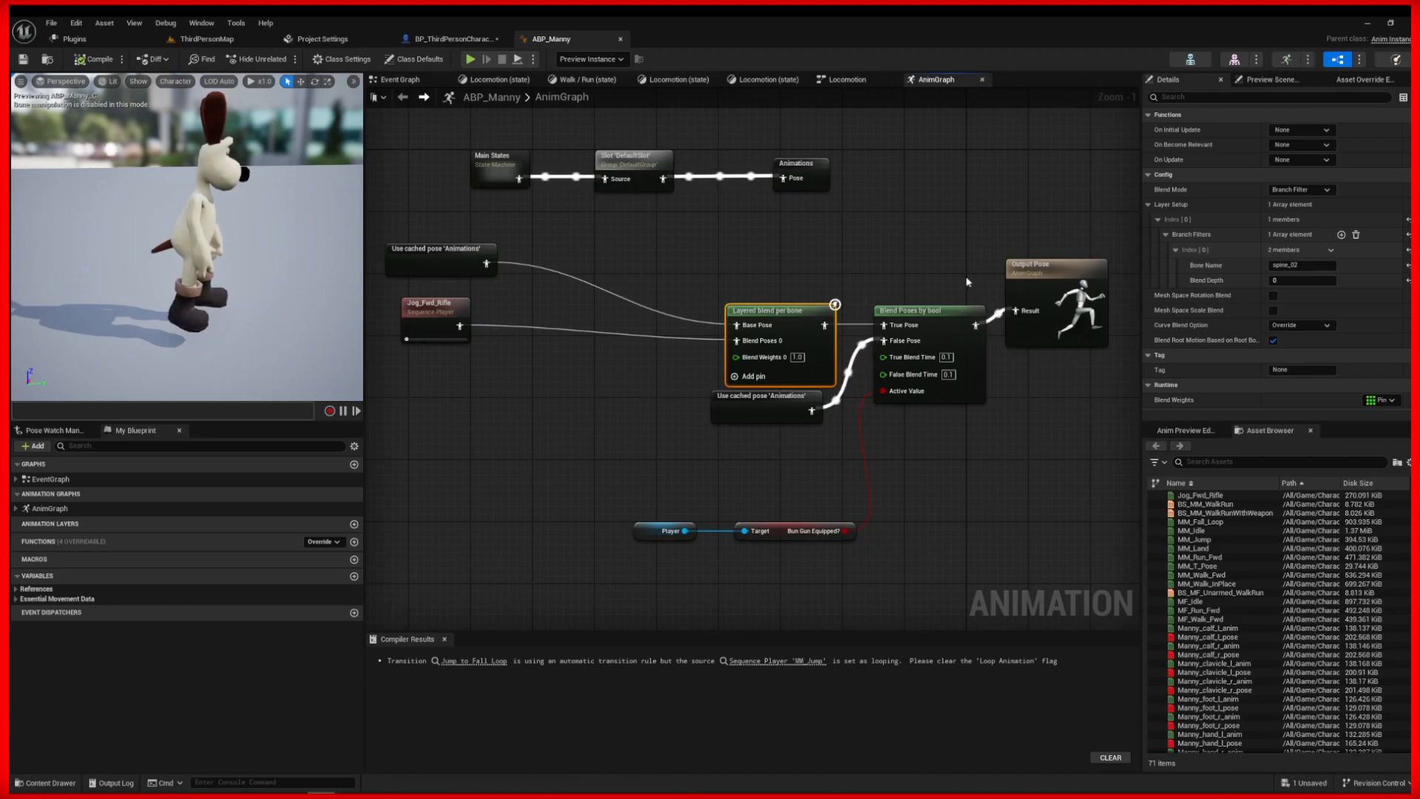
{"action": "left_click_drag", "start_coordinate": [900, 272], "coordinate": [969, 351]}
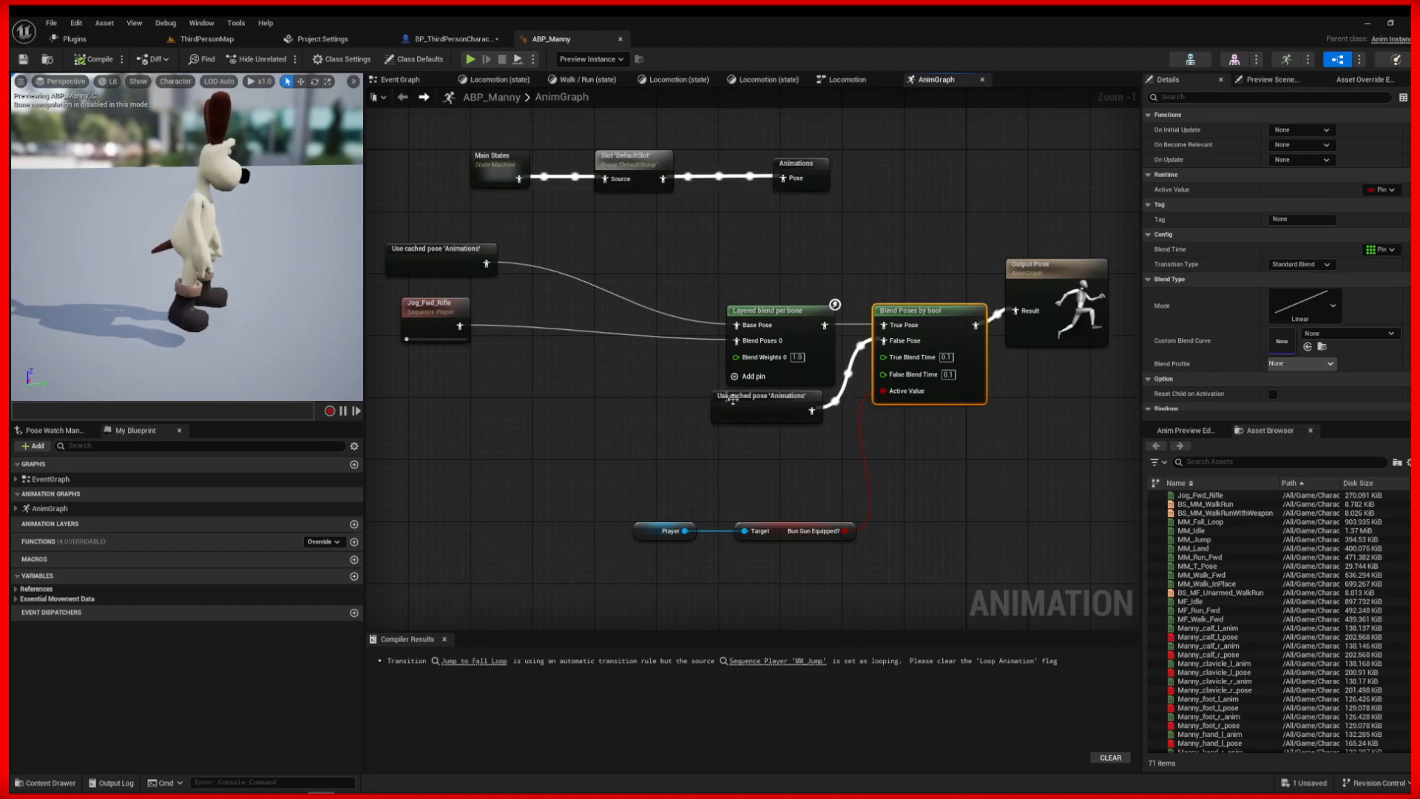
Move the lower Use cached pose 'Animations' node clear of the Layered blend per bone node and review the neighbouring nodes.
{"action": "left_click_drag", "start_coordinate": [748, 413], "coordinate": [761, 423]}
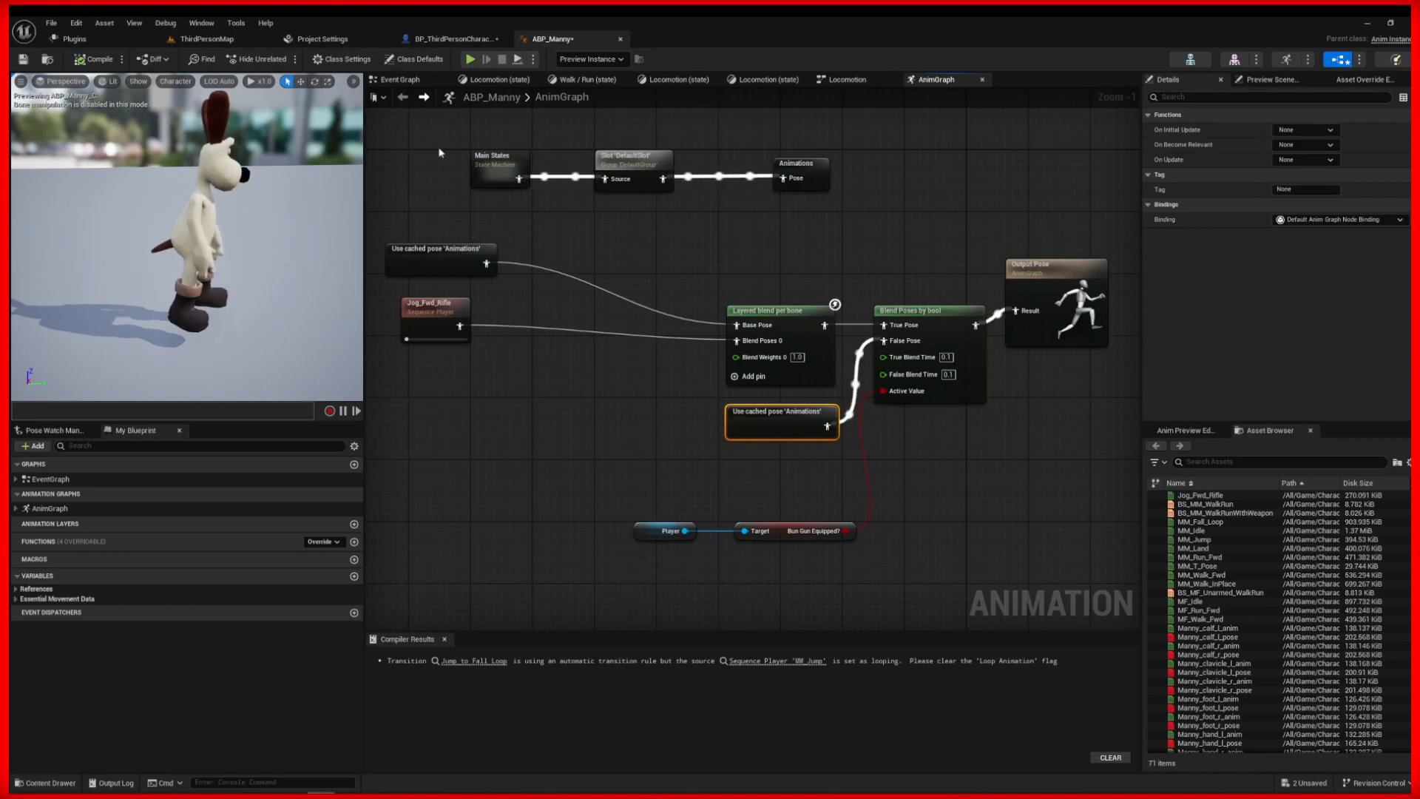
{"action": "left_click_drag", "start_coordinate": [455, 121], "coordinate": [536, 202]}
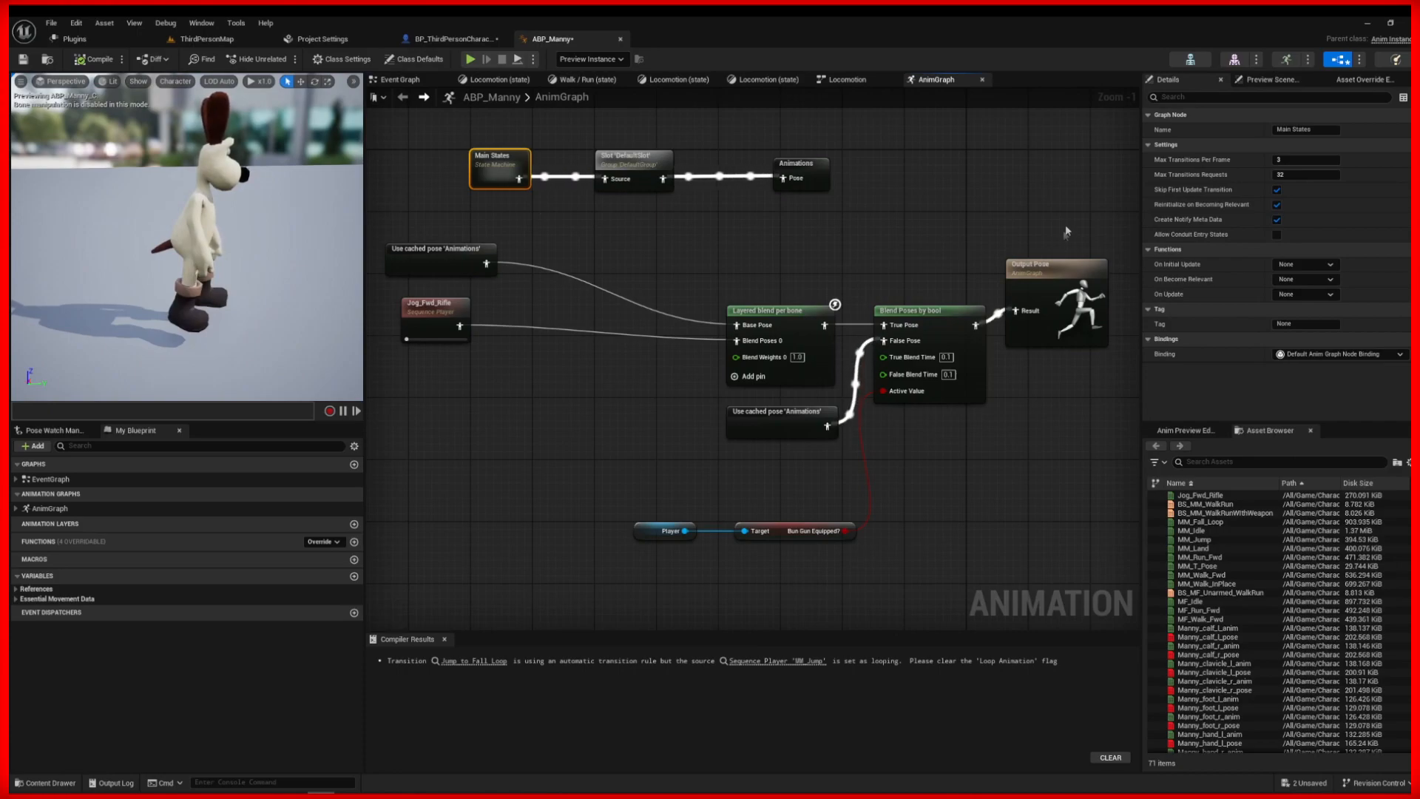
{"action": "left_click", "coordinate": [928, 311]}
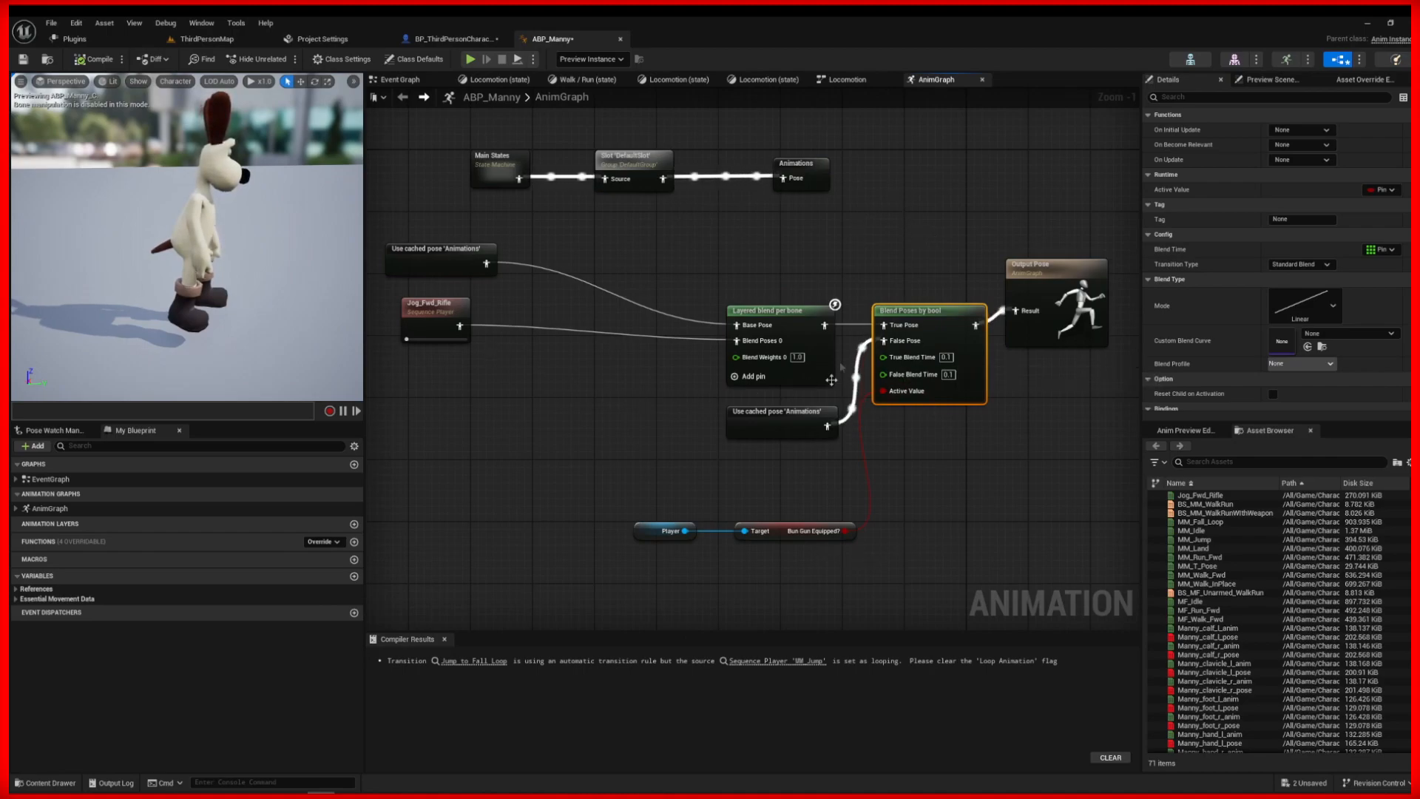
{"action": "mouse_move", "coordinate": [762, 435]}
{"action": "left_mouse_down"}
{"action": "mouse_move", "coordinate": [754, 428]}
{"action": "mouse_move", "coordinate": [765, 429]}
{"action": "left_mouse_up"}
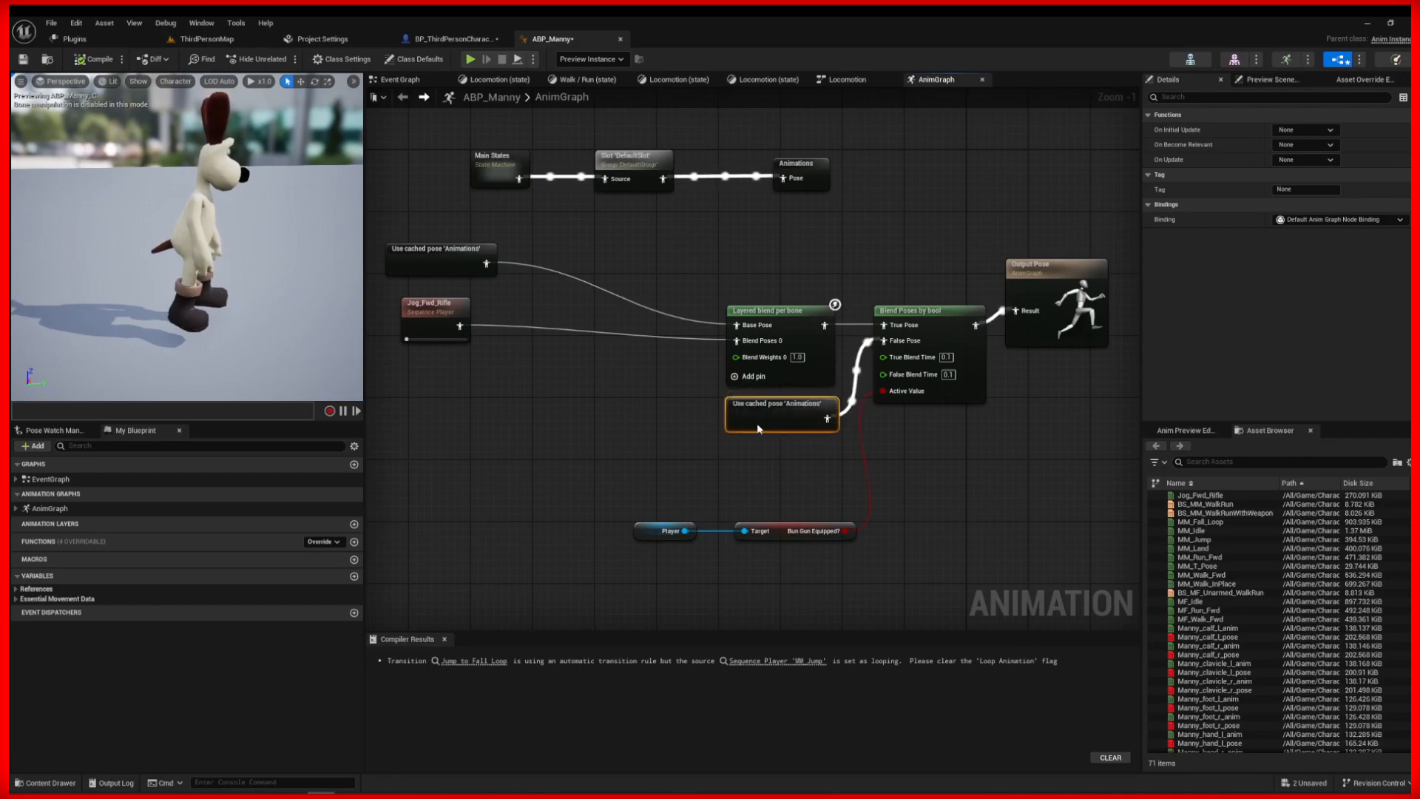
{"action": "left_click", "coordinate": [770, 347]}
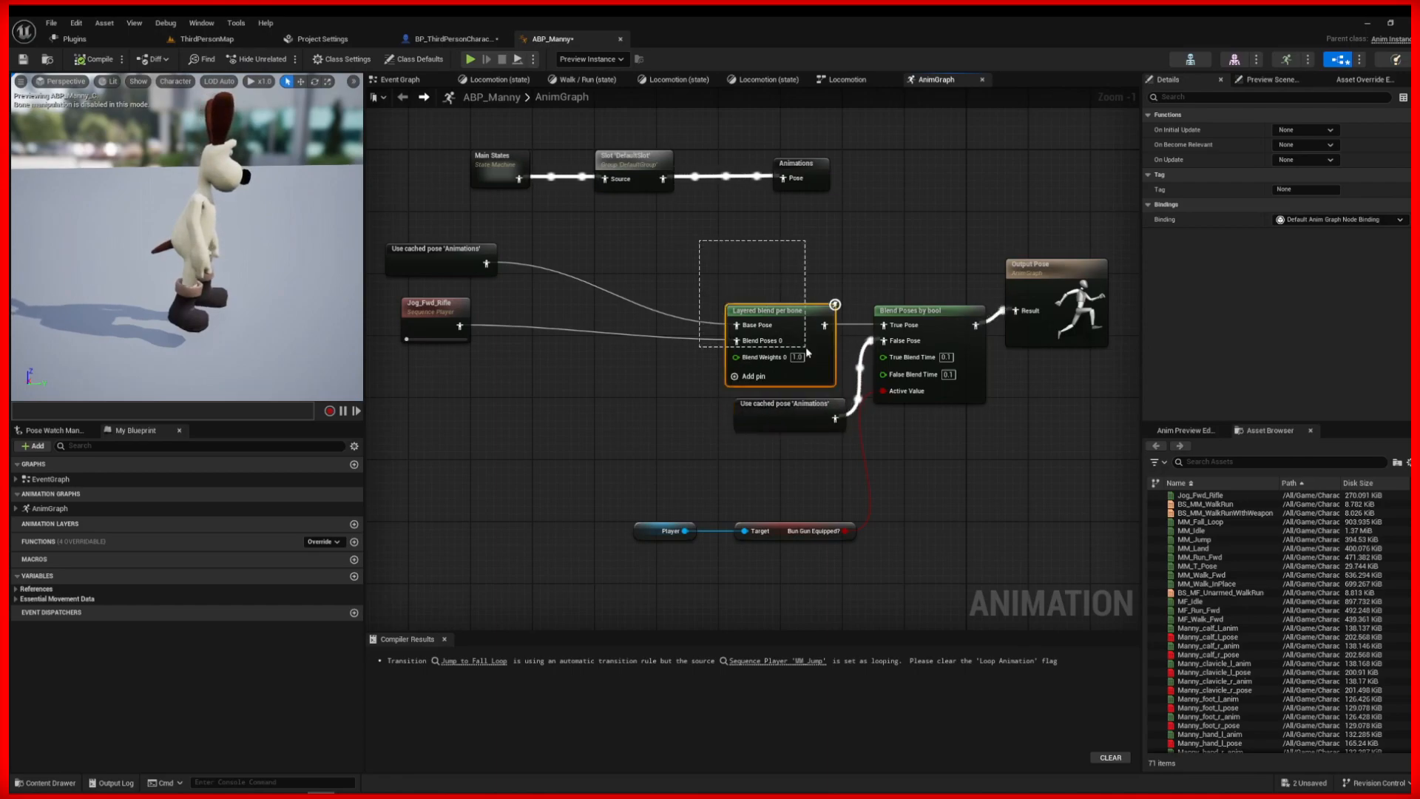
{"action": "left_click", "coordinate": [469, 258]}
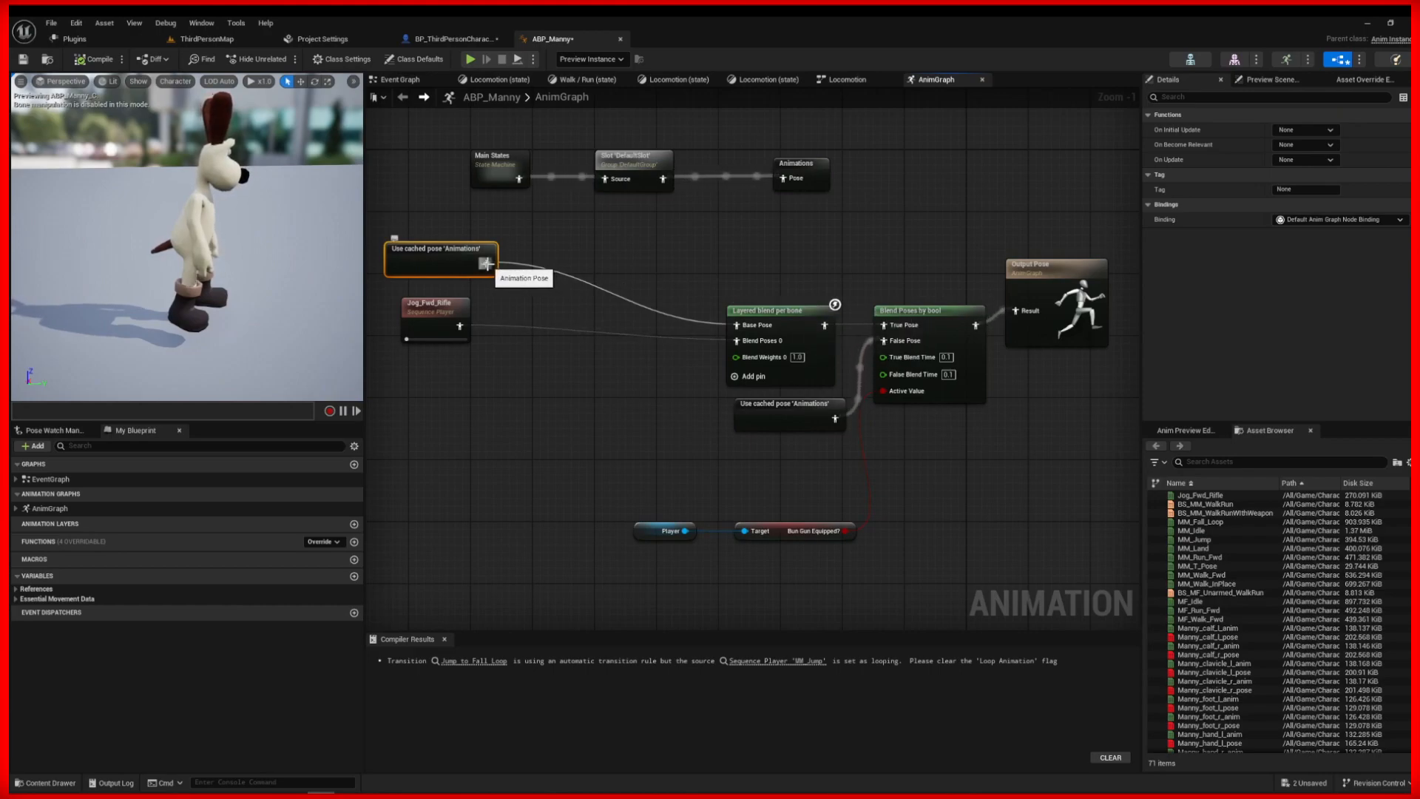
Try wiring the upper cached pose 'Animations' straight to Output Pose, and restore the blend connections with Output Pose and Blend Poses by bool moved apart.
{"action": "left_click_drag", "start_coordinate": [486, 263], "coordinate": [1021, 311]}
{"action": "left_click_drag", "start_coordinate": [931, 320], "coordinate": [938, 374]}
{"action": "left_click_drag", "start_coordinate": [1035, 284], "coordinate": [984, 379]}
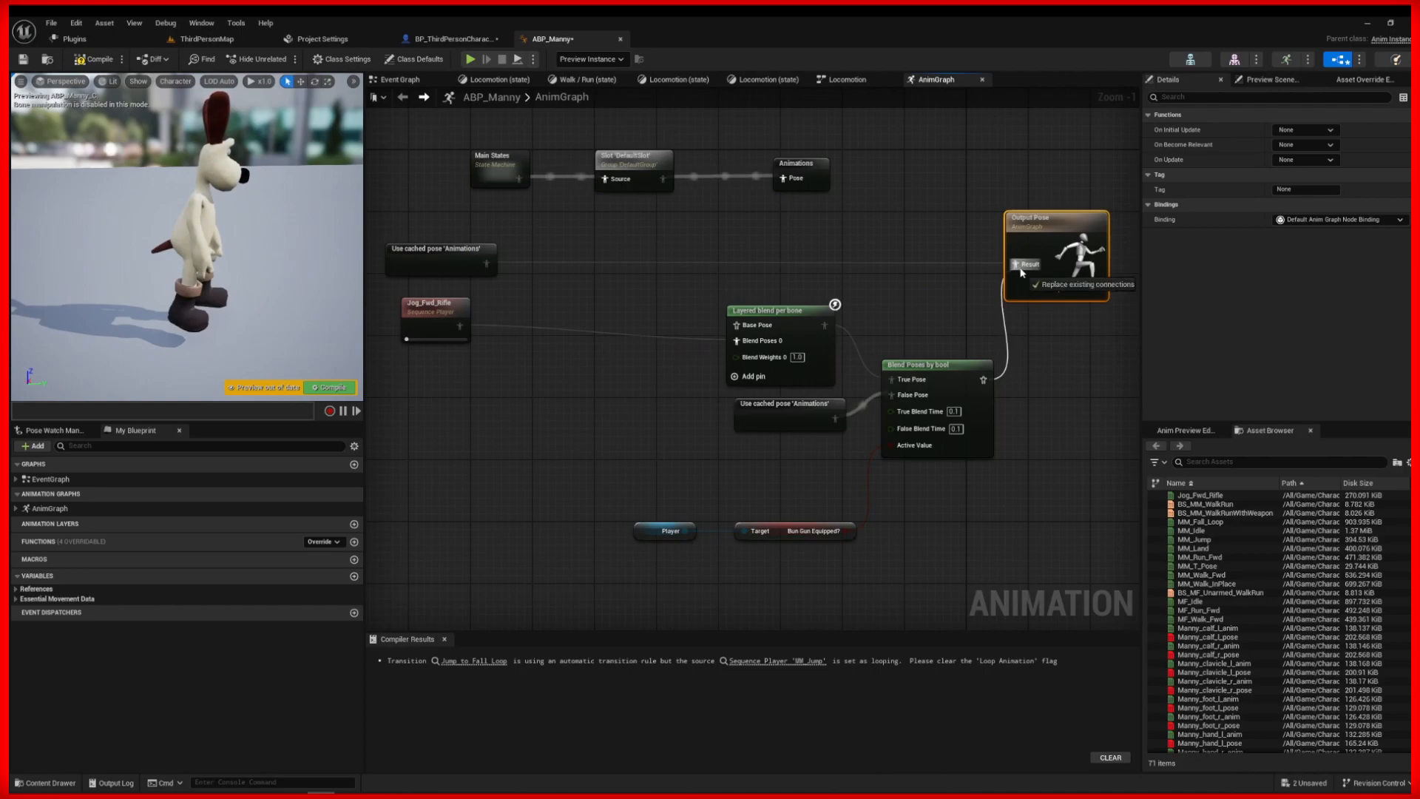
{"action": "left_click_drag", "start_coordinate": [727, 324], "coordinate": [486, 263]}
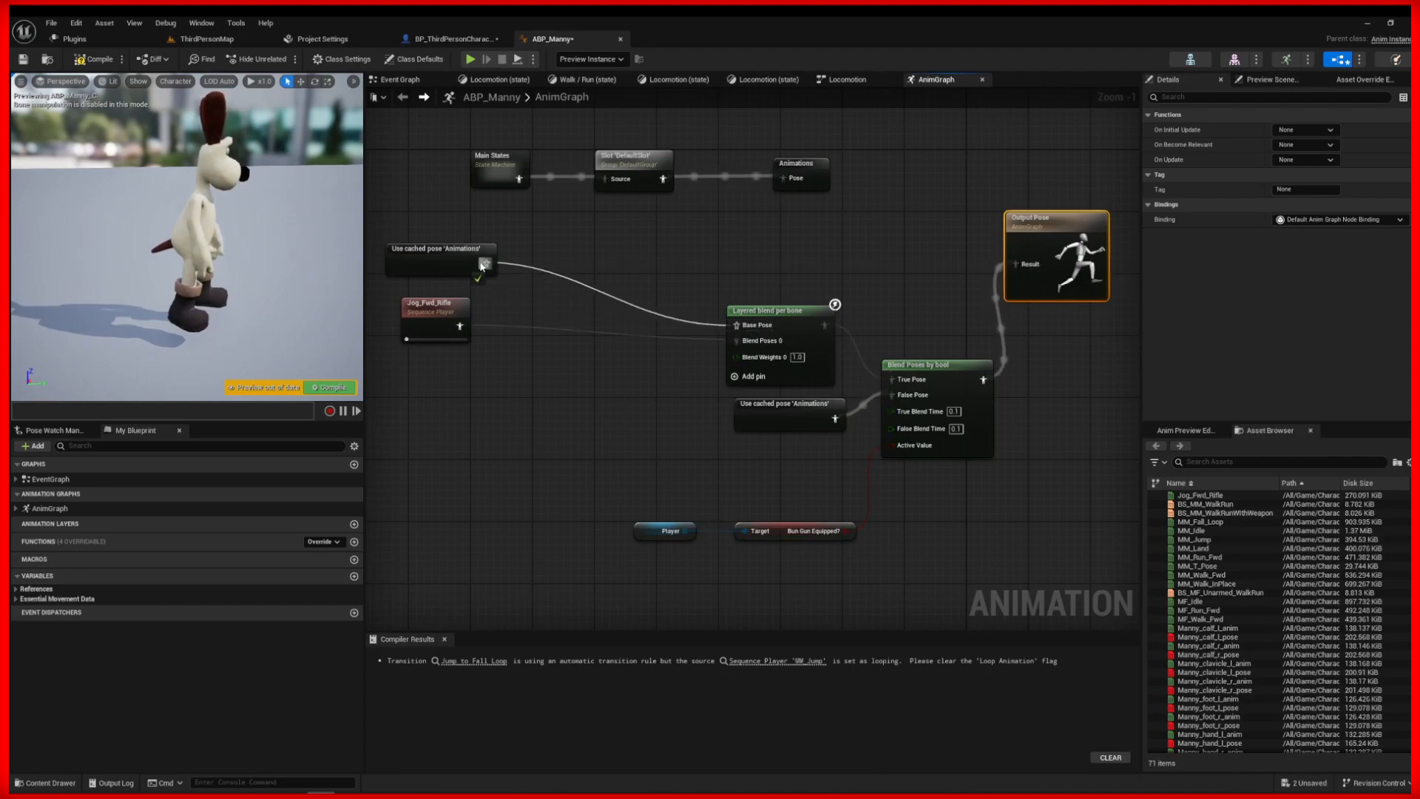
Examine the Player and Bun Gun Equipped? nodes driving the Active Value, along with the blend nodes they control.
{"action": "left_click_drag", "start_coordinate": [734, 477], "coordinate": [816, 570]}
{"action": "left_click_drag", "start_coordinate": [611, 476], "coordinate": [768, 589]}
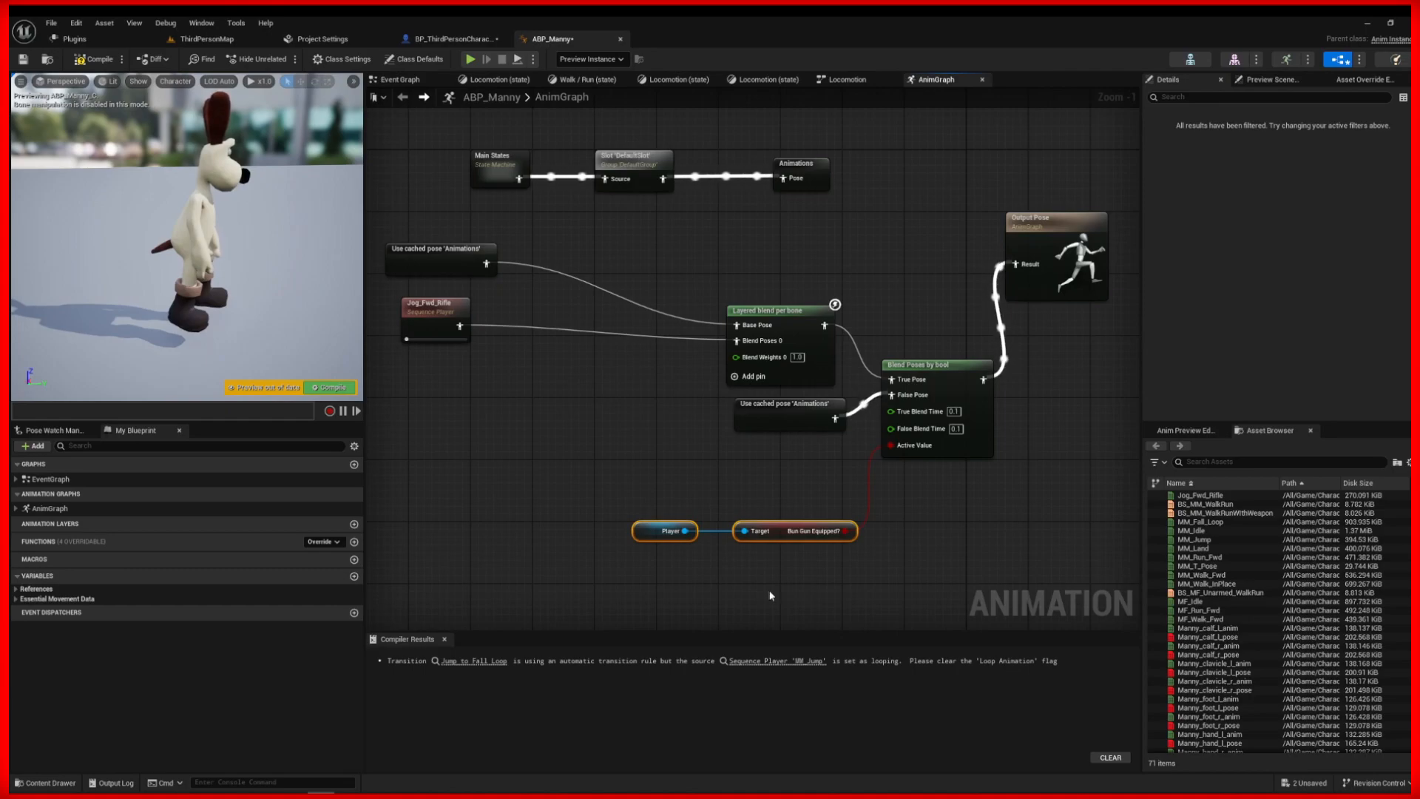
{"action": "left_click_drag", "start_coordinate": [785, 239], "coordinate": [946, 379]}
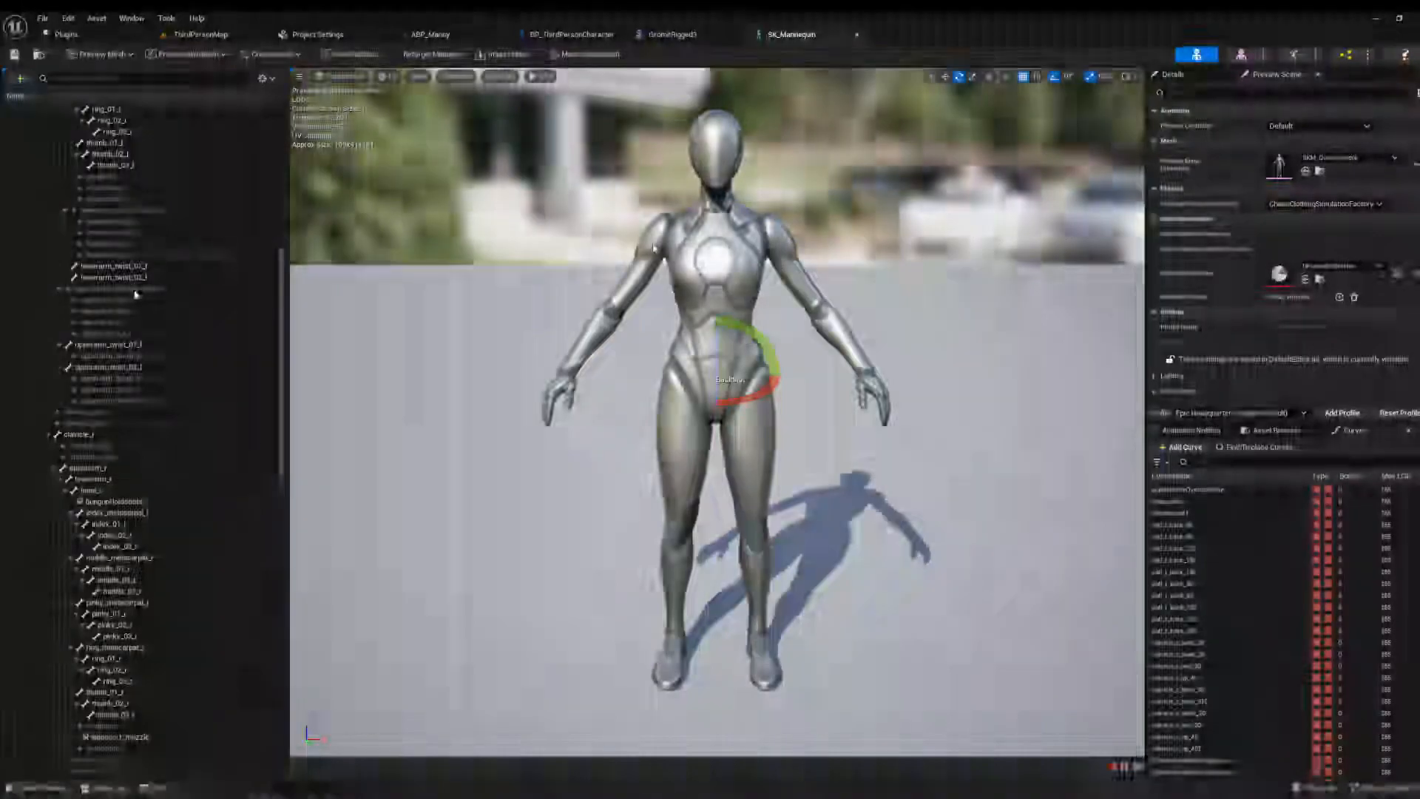
Look through the SK_Mannequin skeleton's bone hierarchy, from the root and spine bones to the arm and finger bones.
{"action": "scroll", "coordinate": [136, 295], "scroll_direction": "up", "scroll_amount": 15}
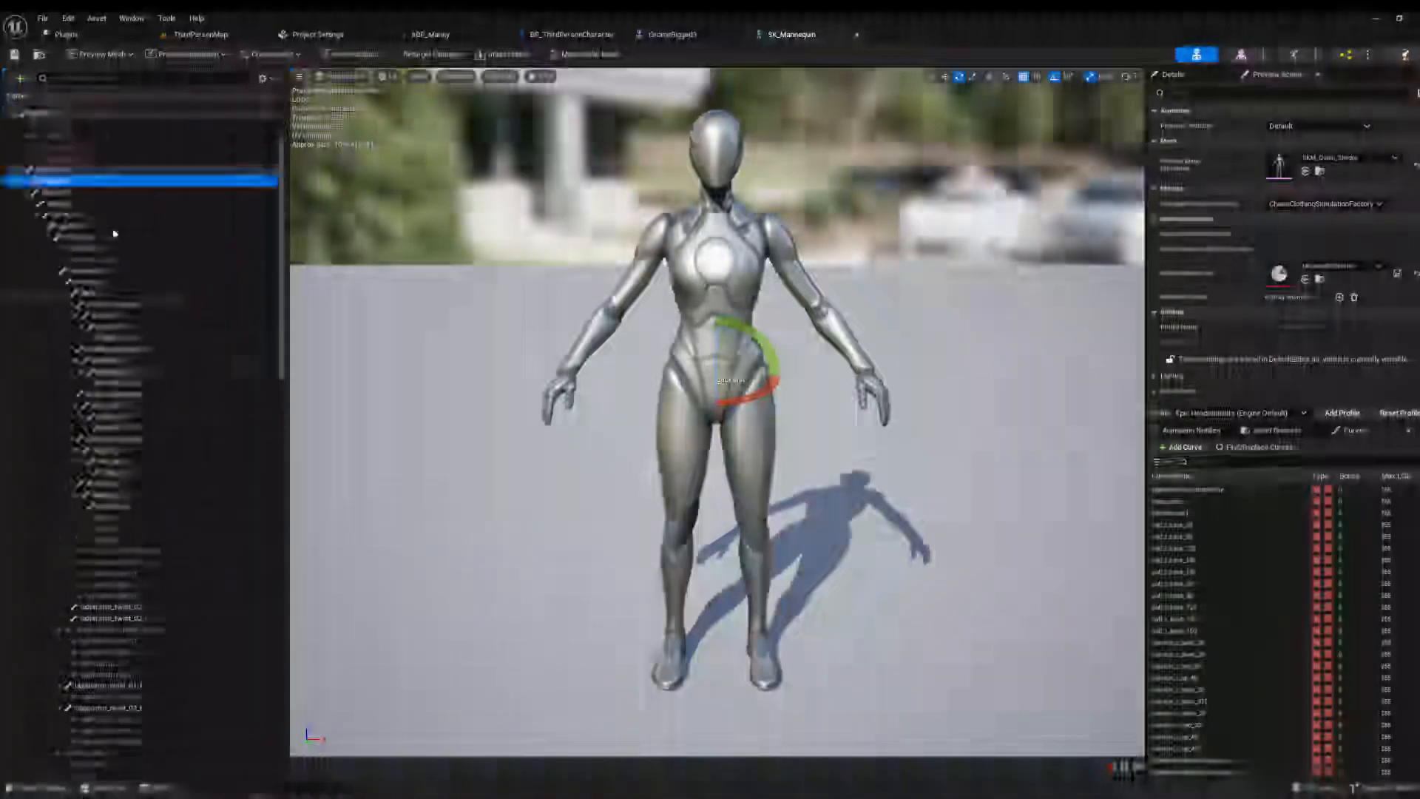
{"action": "scroll", "coordinate": [115, 233], "scroll_direction": "up", "scroll_amount": 4}
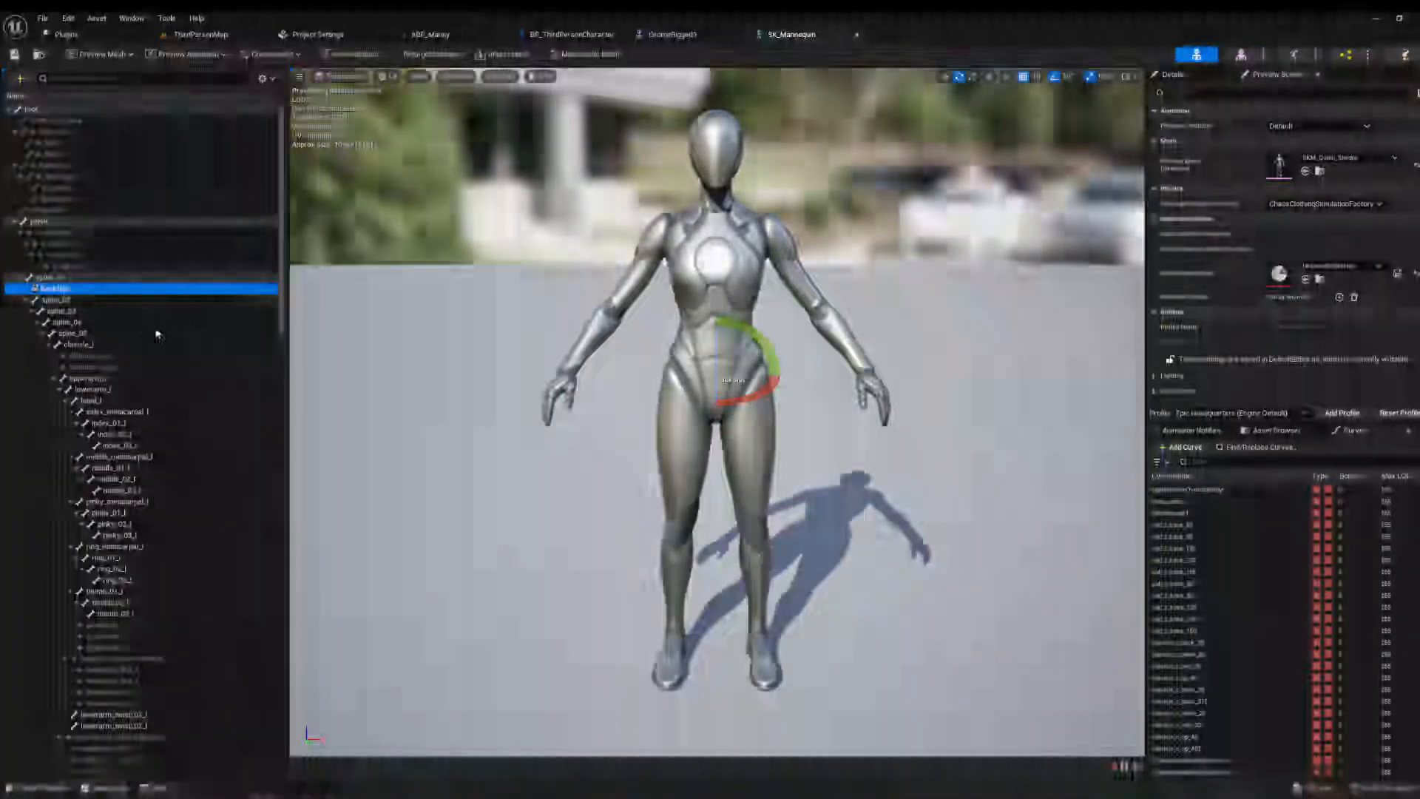
{"action": "scroll", "coordinate": [148, 311], "scroll_direction": "down", "scroll_amount": 6}
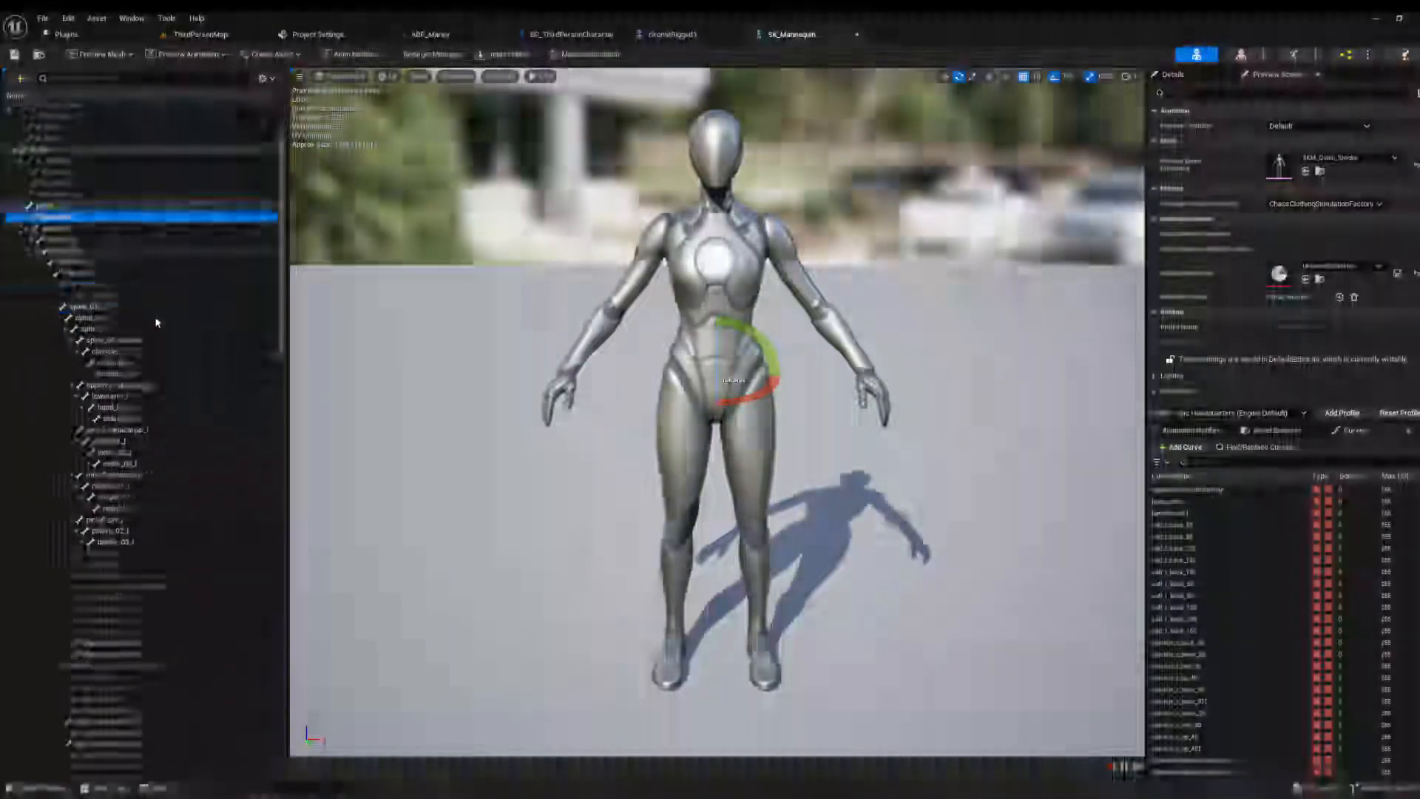
{"action": "scroll", "coordinate": [177, 355], "scroll_direction": "down", "scroll_amount": 6}
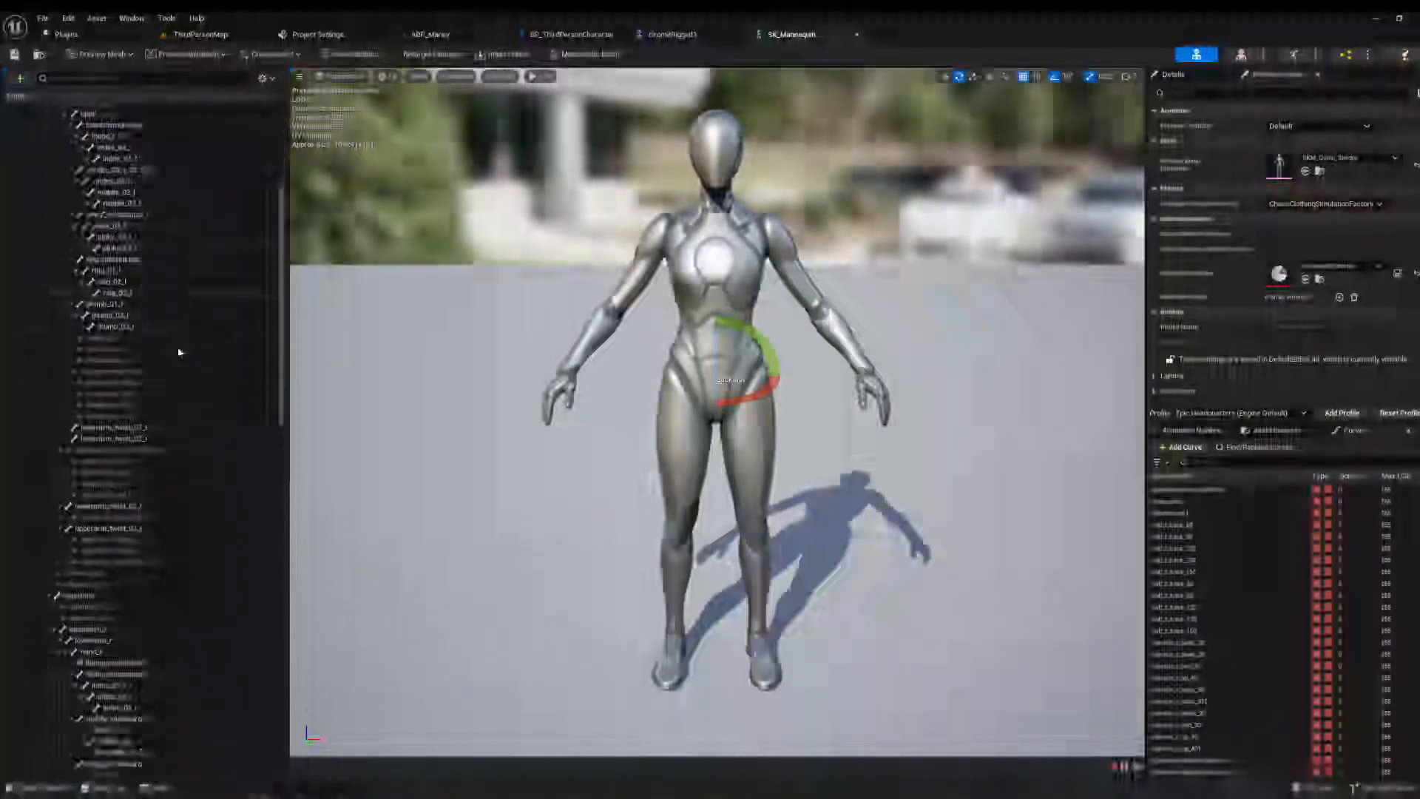
{"action": "scroll", "coordinate": [170, 488], "scroll_direction": "up", "scroll_amount": 10}
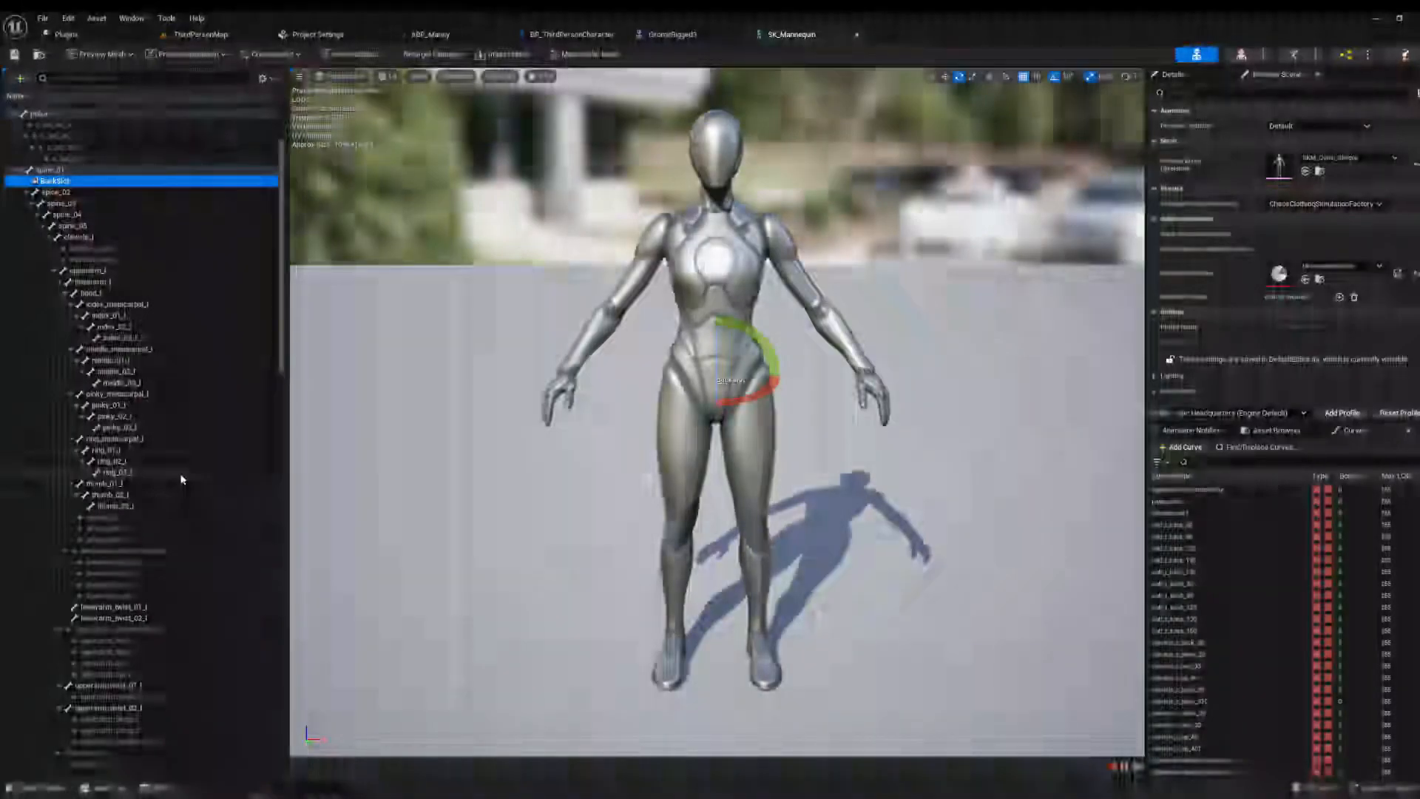
Inspect the upperarm_l bone and the BackSlot socket under spine_01, and look at the Add Socket option for spine_01.
{"action": "left_click", "coordinate": [87, 273]}
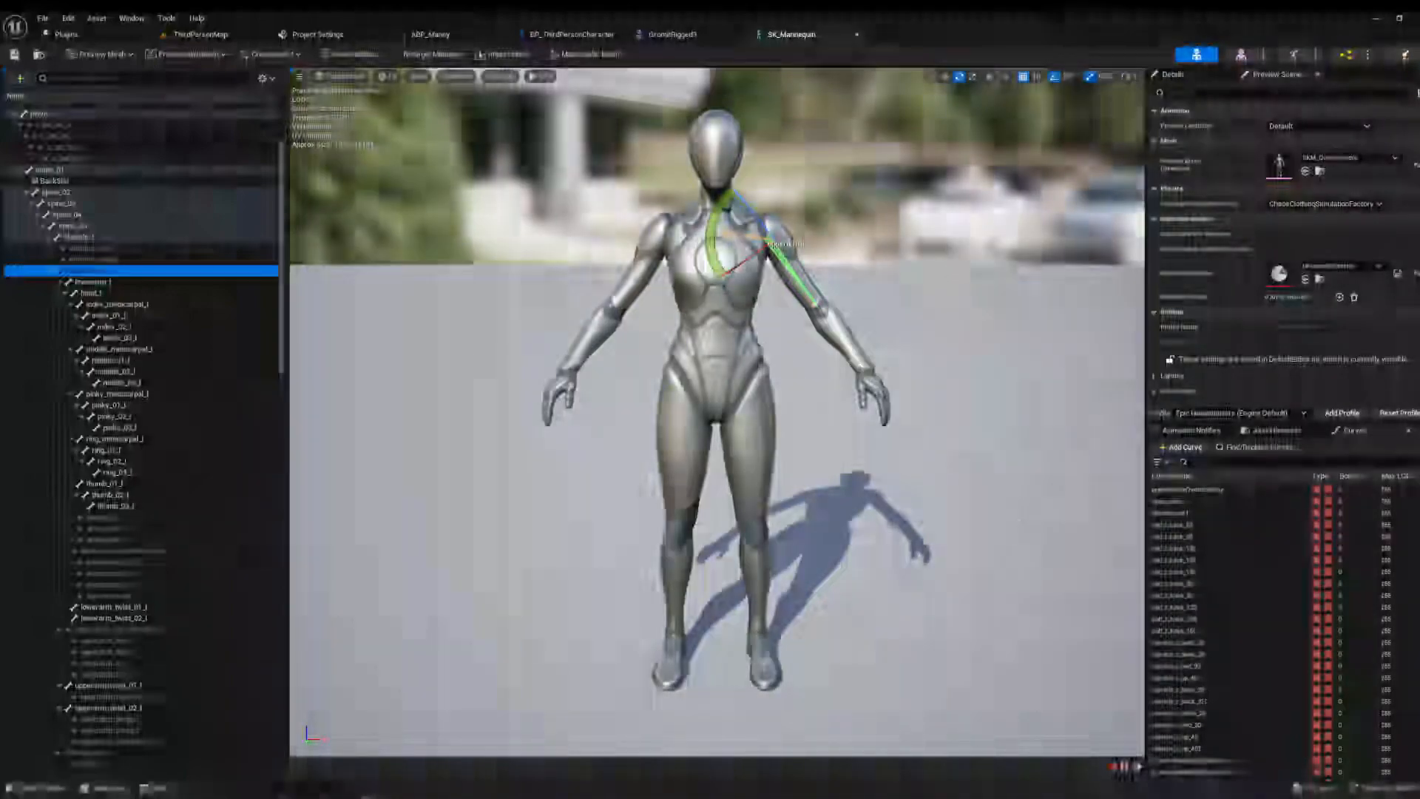
{"action": "scroll", "coordinate": [102, 237], "scroll_direction": "up", "scroll_amount": 2}
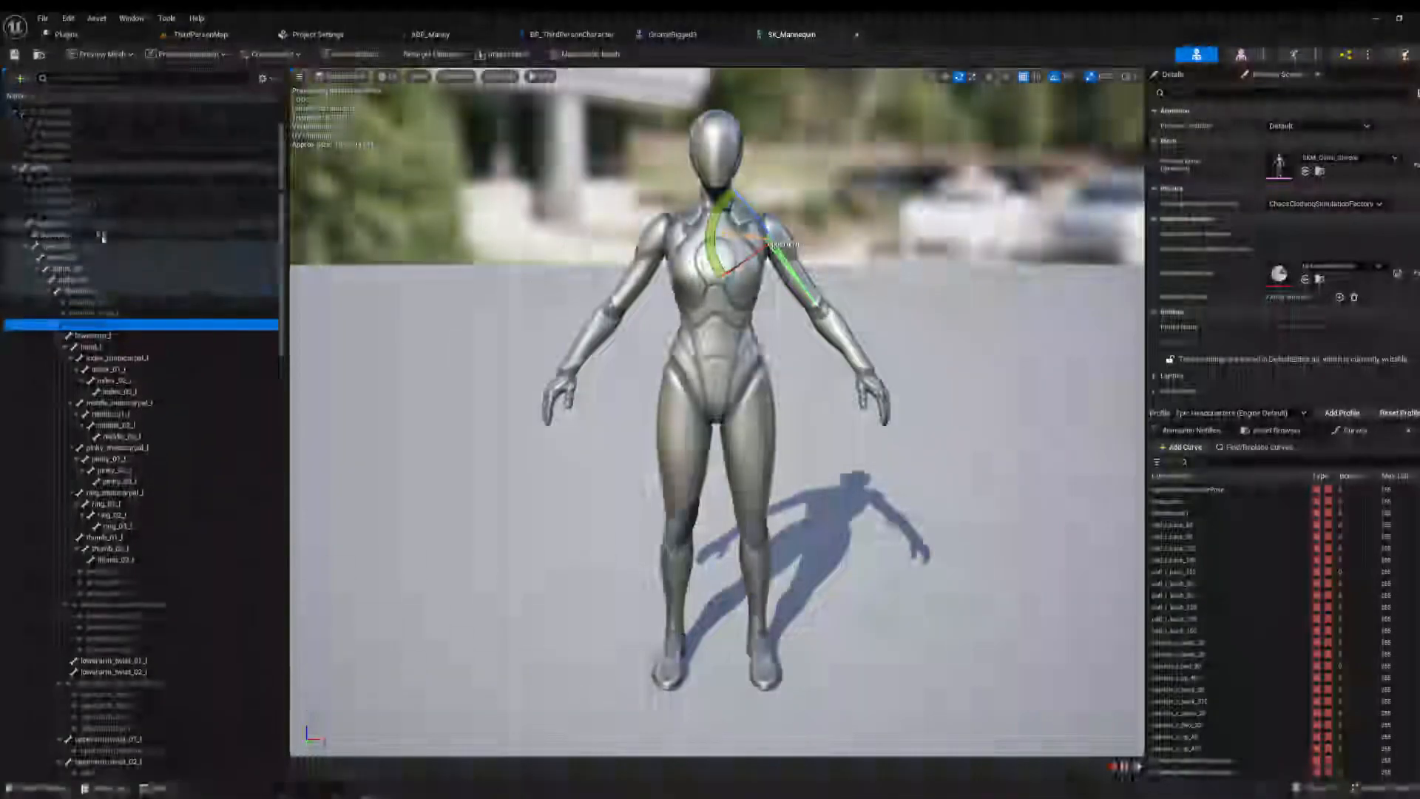
{"action": "left_click", "coordinate": [72, 234]}
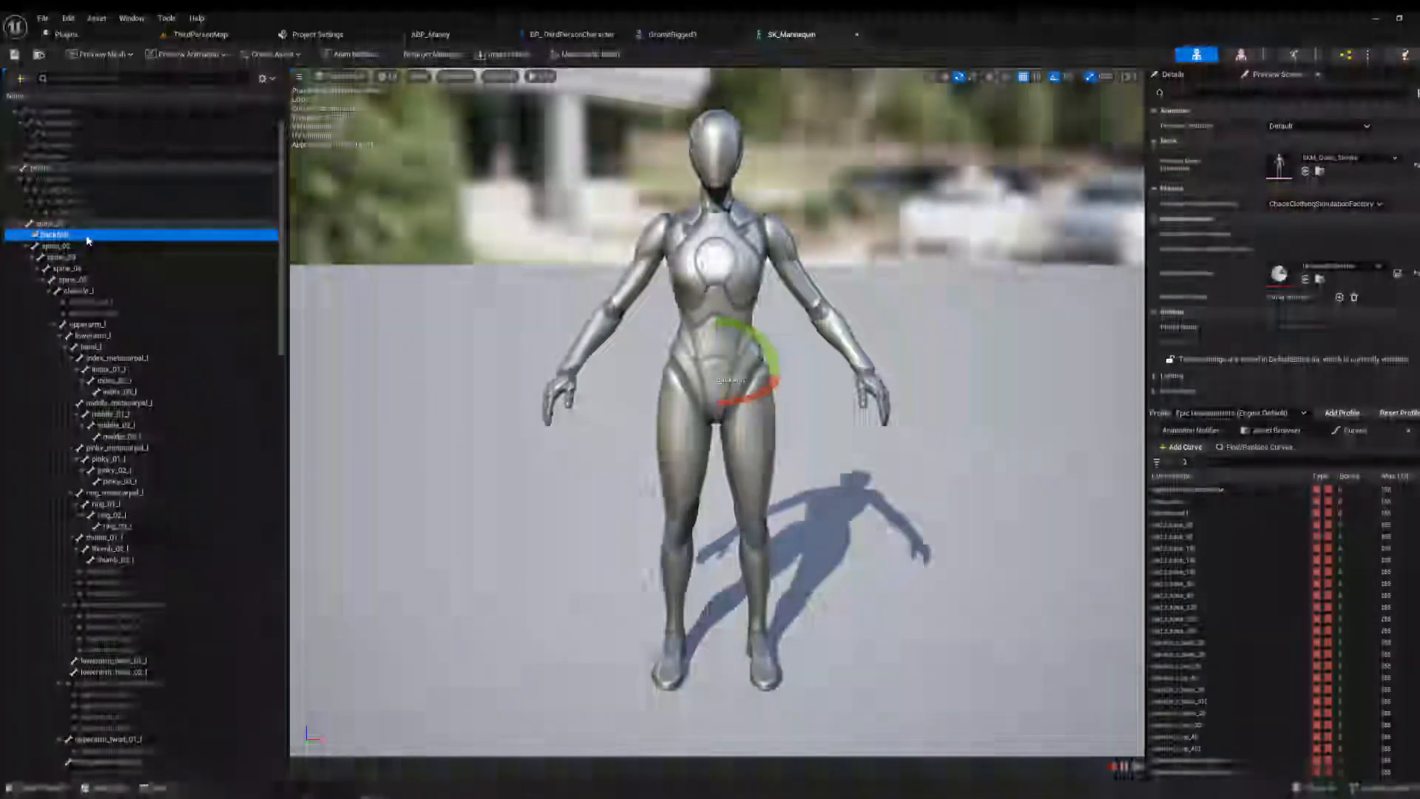
{"action": "right_click", "coordinate": [71, 228]}
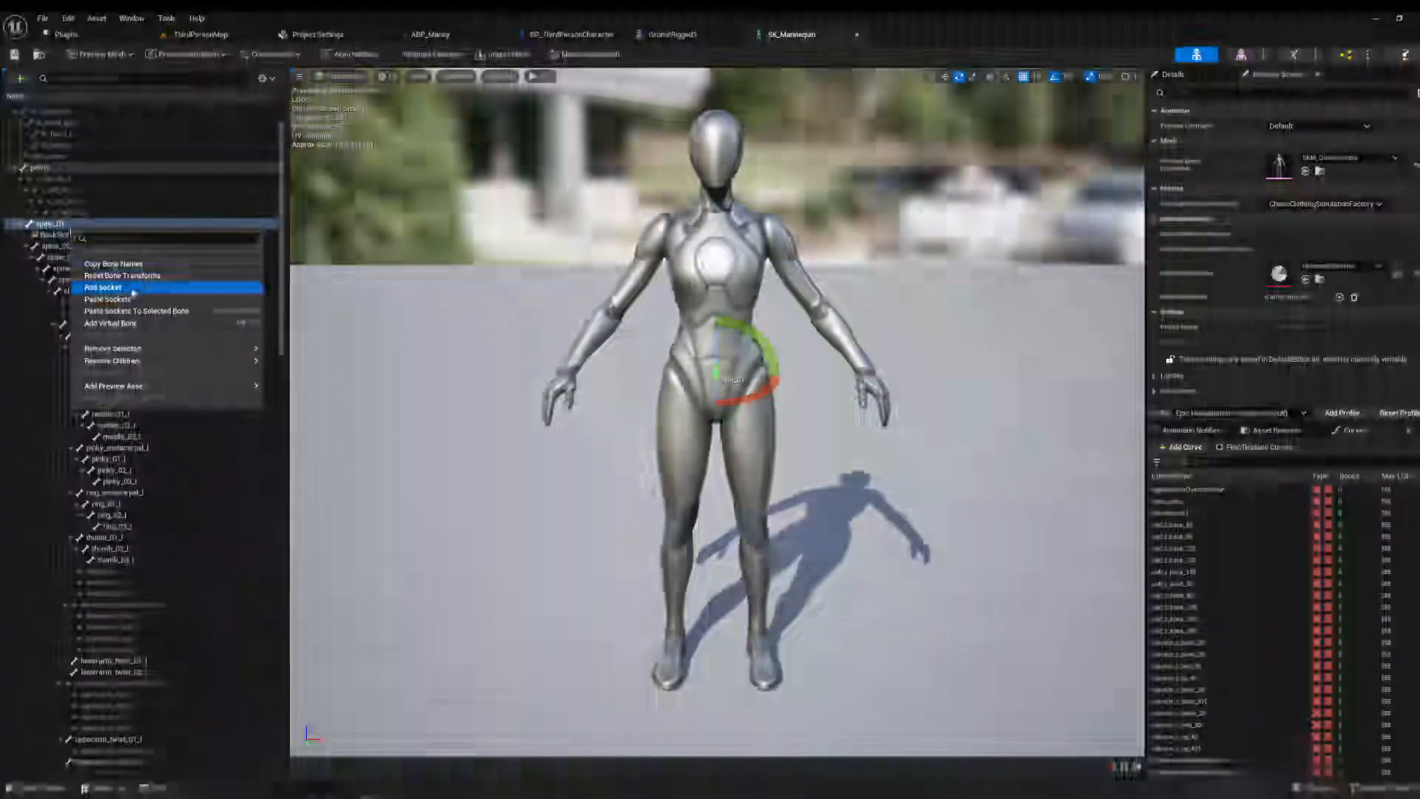
{"action": "left_click", "coordinate": [78, 236]}
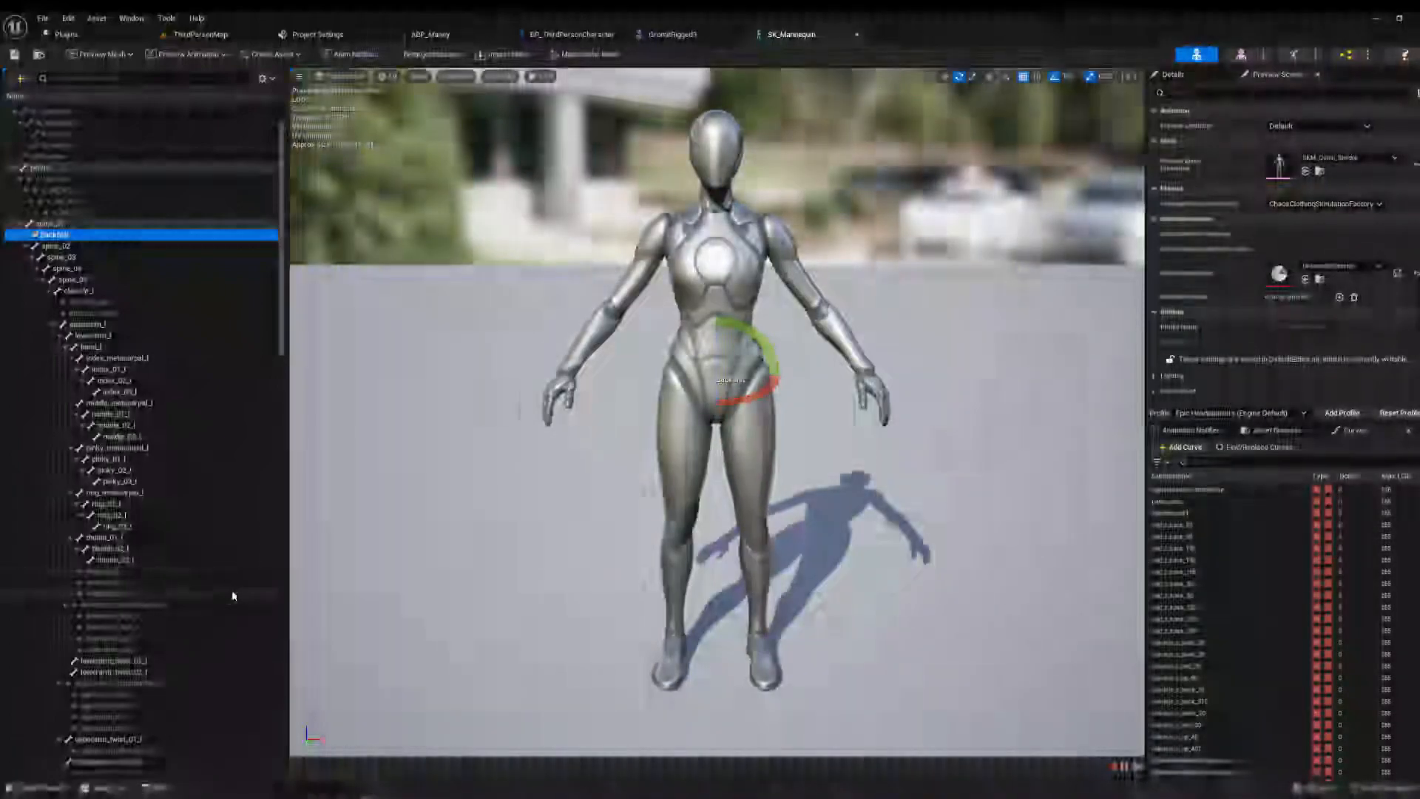
Inspect the socket under the head bone and the BungunHoldSocket under hand_r in the skeleton tree.
{"action": "scroll", "coordinate": [134, 588], "scroll_direction": "down", "scroll_amount": 10}
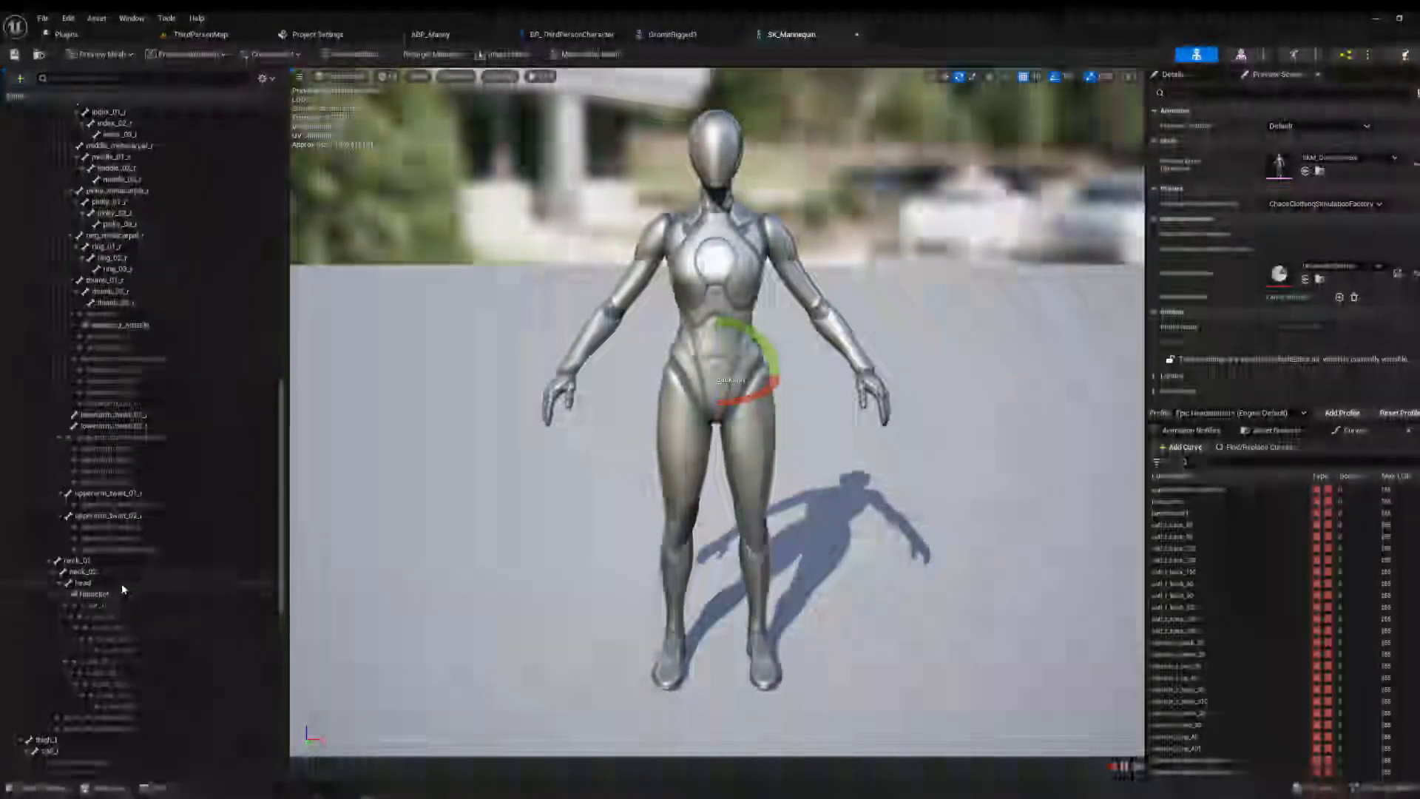
{"action": "left_click", "coordinate": [127, 593]}
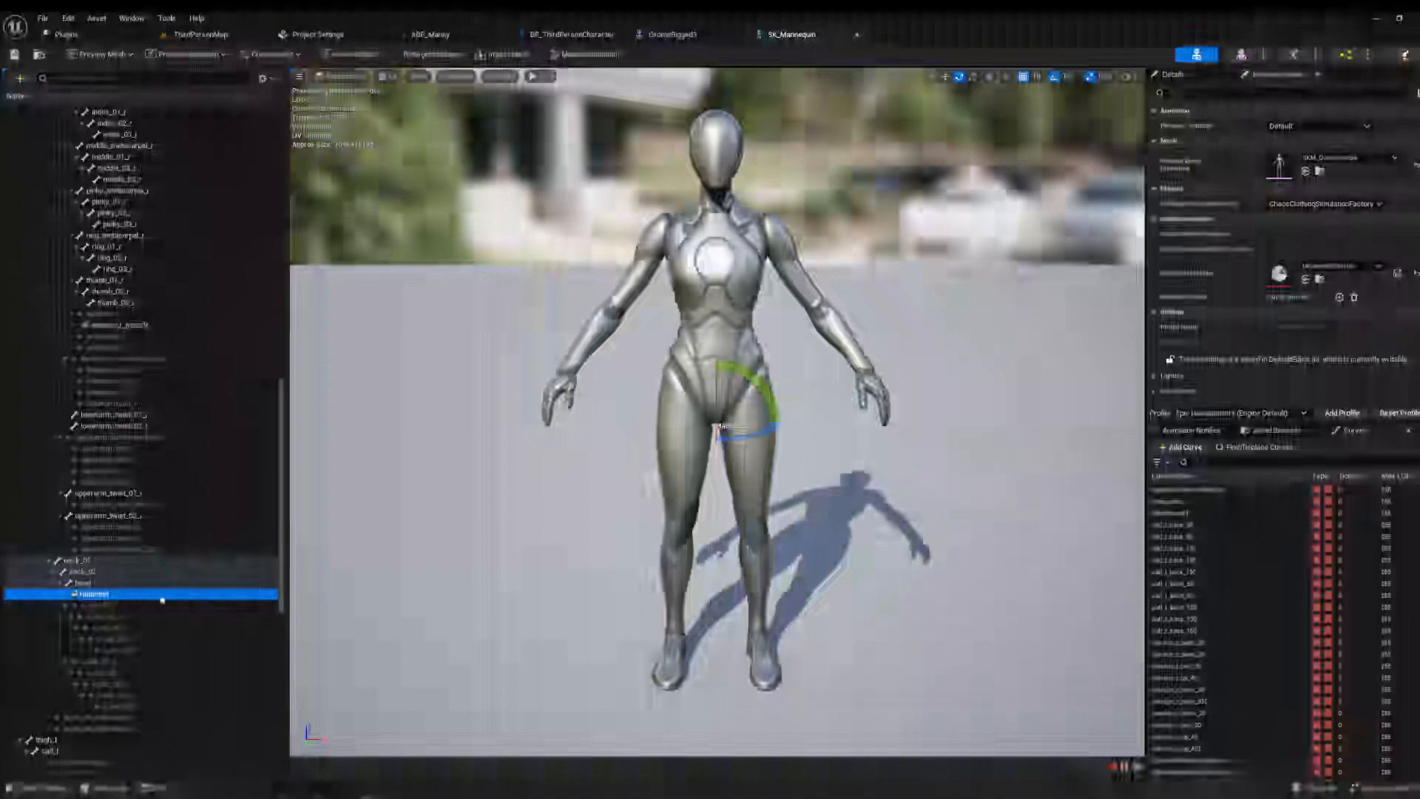
{"action": "scroll", "coordinate": [165, 599], "scroll_direction": "down", "scroll_amount": 5}
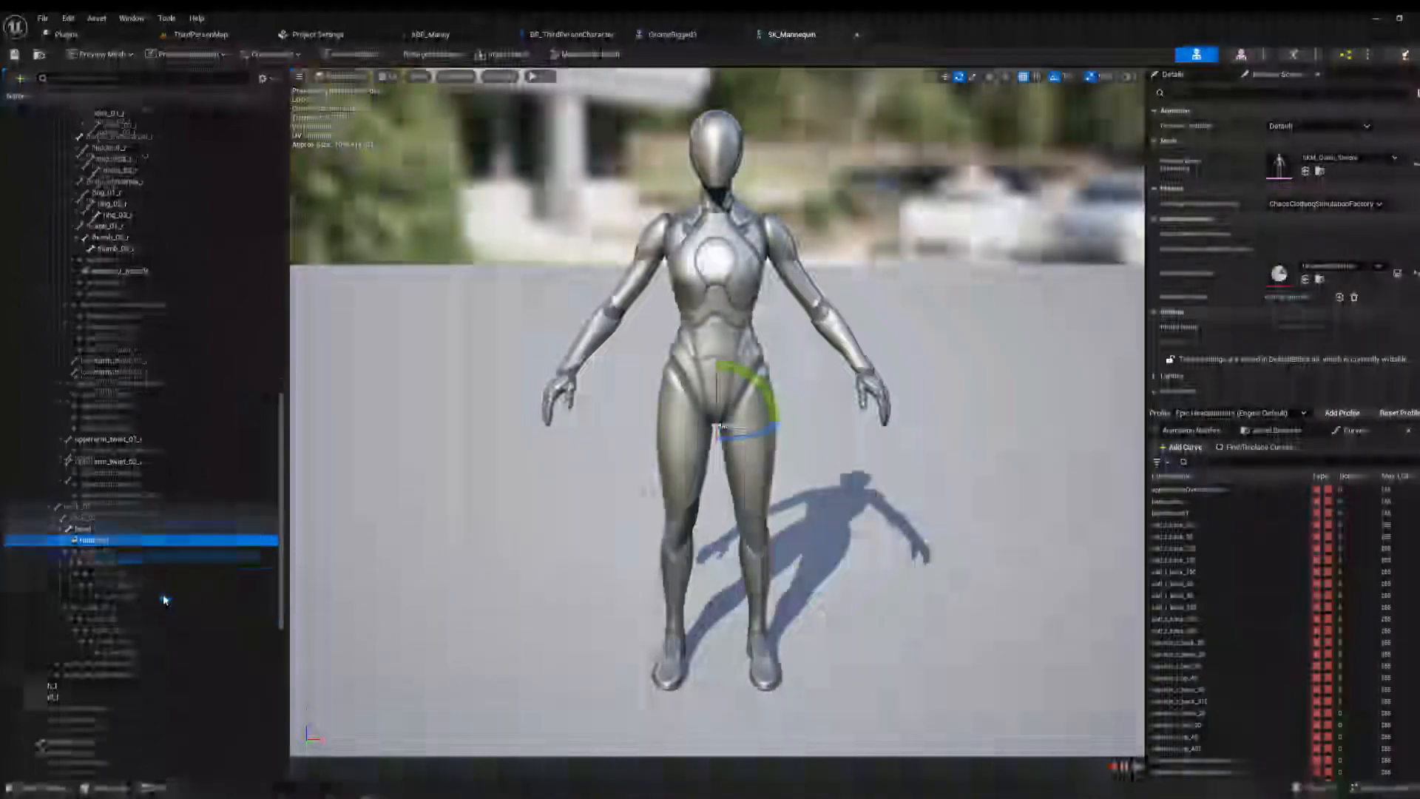
{"action": "scroll", "coordinate": [165, 600], "scroll_direction": "down", "scroll_amount": 3}
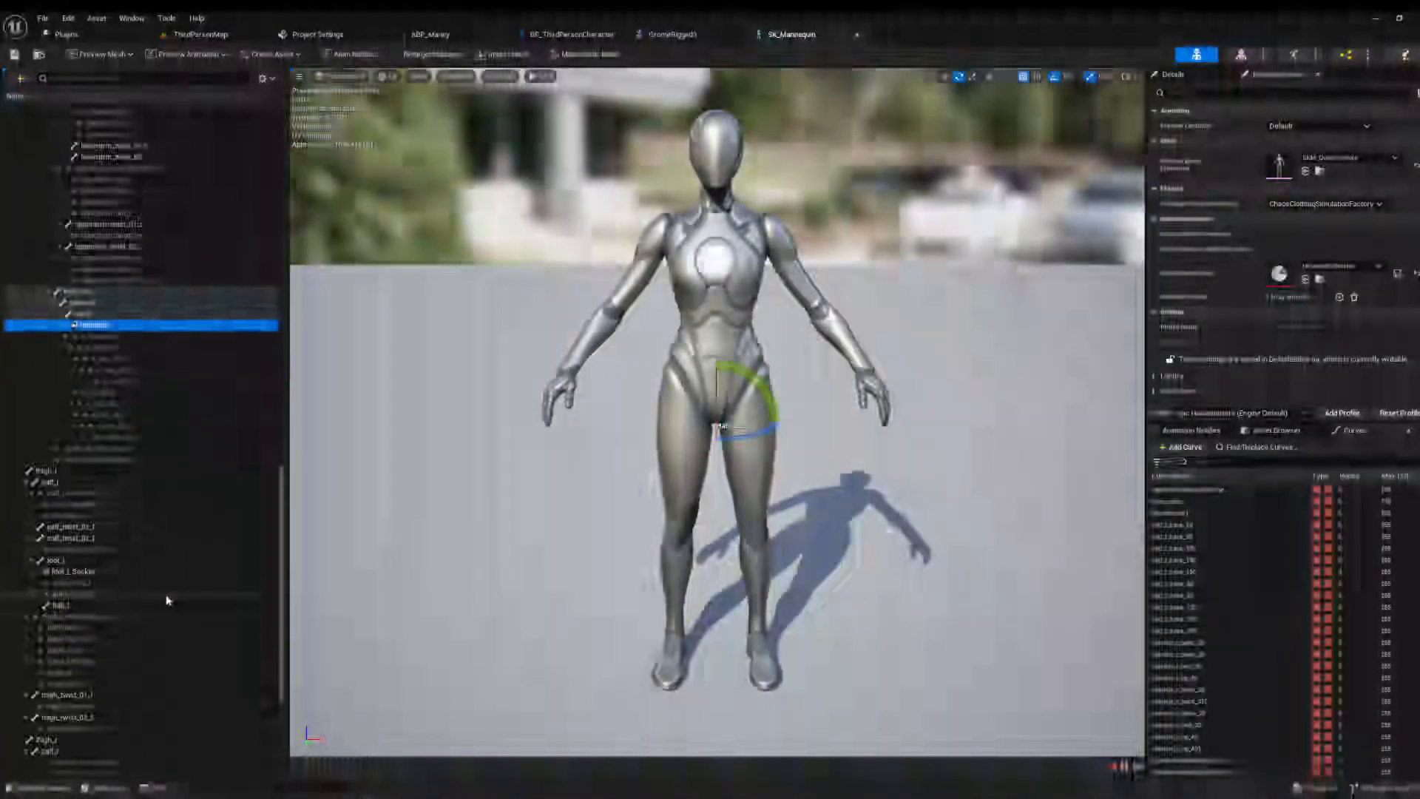
{"action": "scroll", "coordinate": [165, 600], "scroll_direction": "up", "scroll_amount": 10}
{"action": "scroll", "coordinate": [165, 607], "scroll_direction": "up", "scroll_amount": 9}
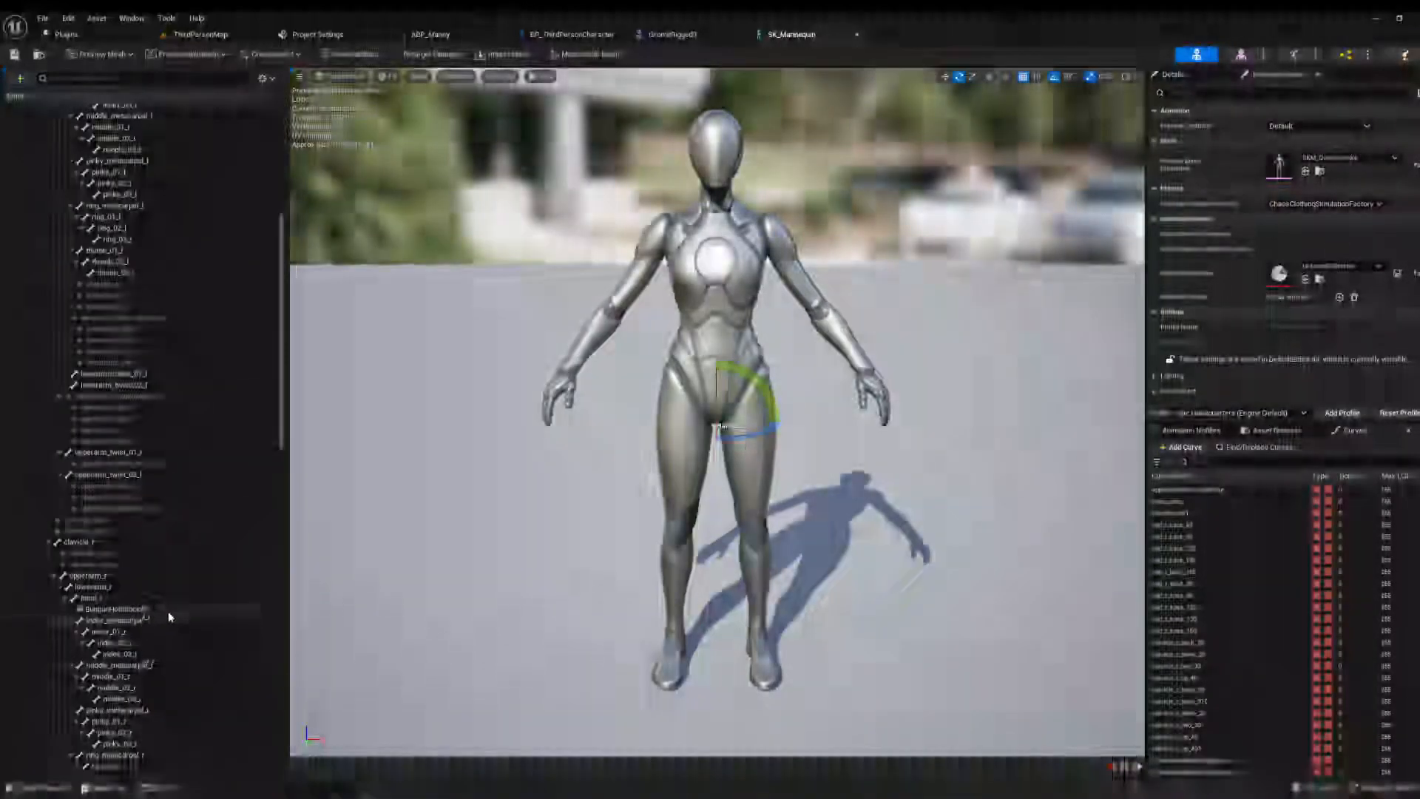
{"action": "left_click", "coordinate": [168, 611]}
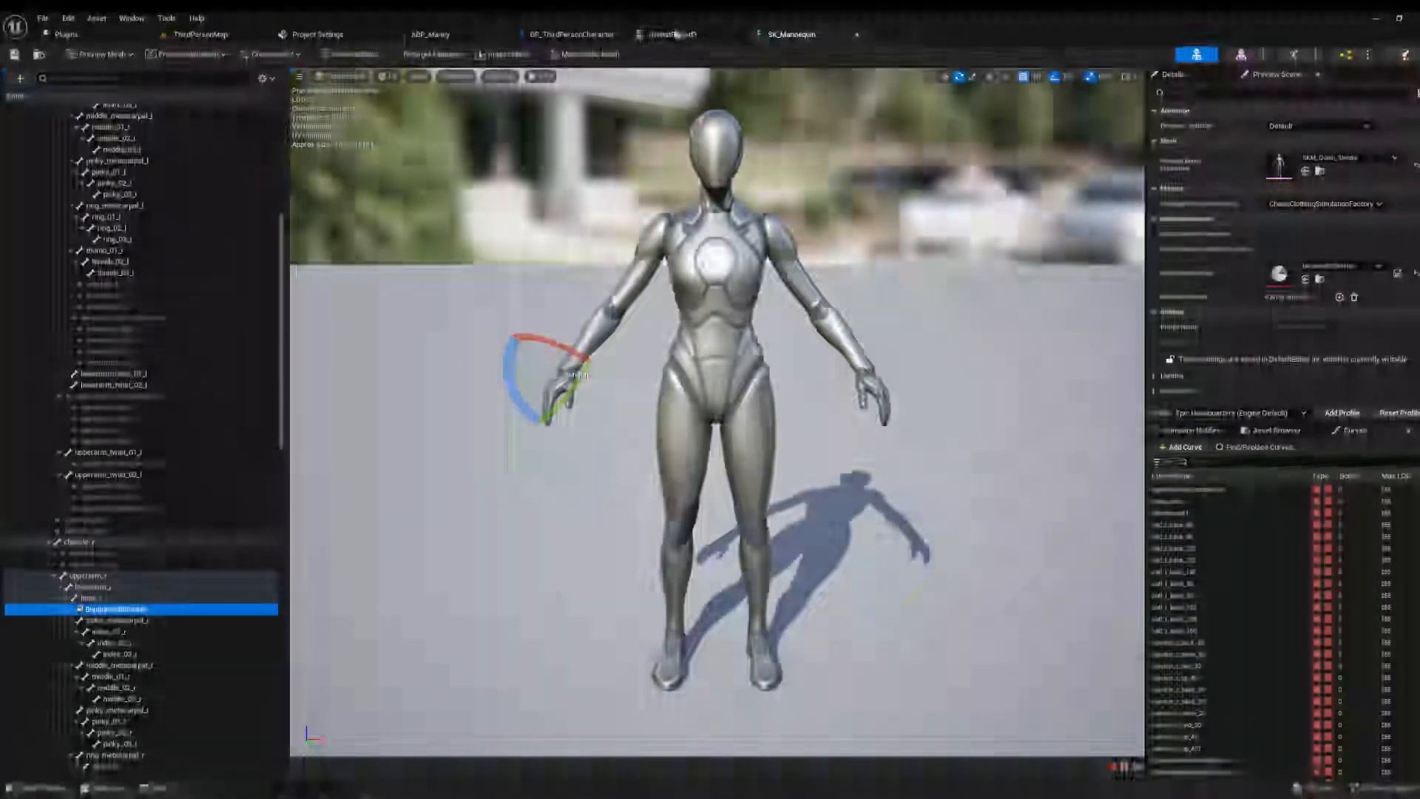
View the GromitRigged3 mesh, return to its SK_Mannequin skeleton and set the skeleton's preview mesh to GromitRigged3.
{"action": "left_click", "coordinate": [676, 35]}
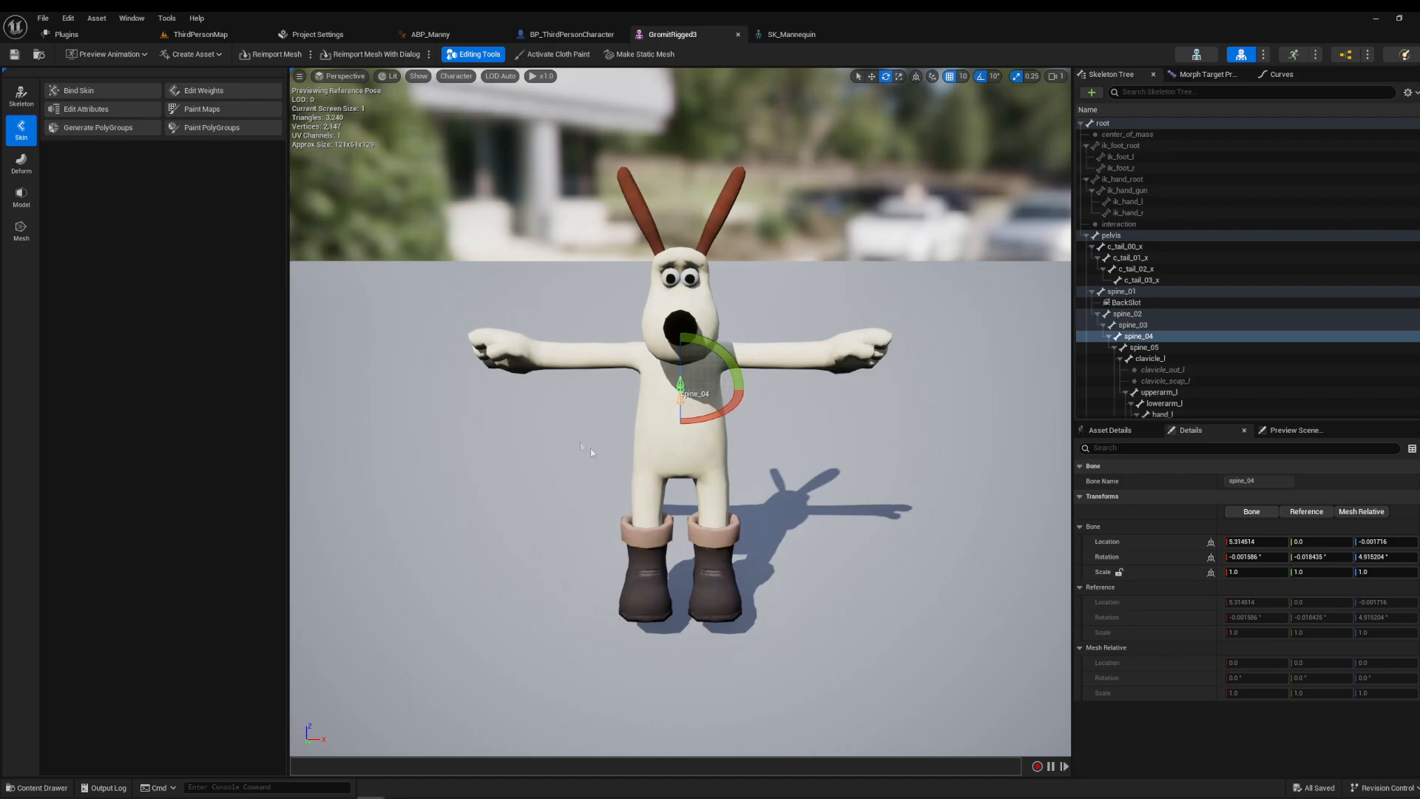
{"action": "left_click", "coordinate": [1197, 55]}
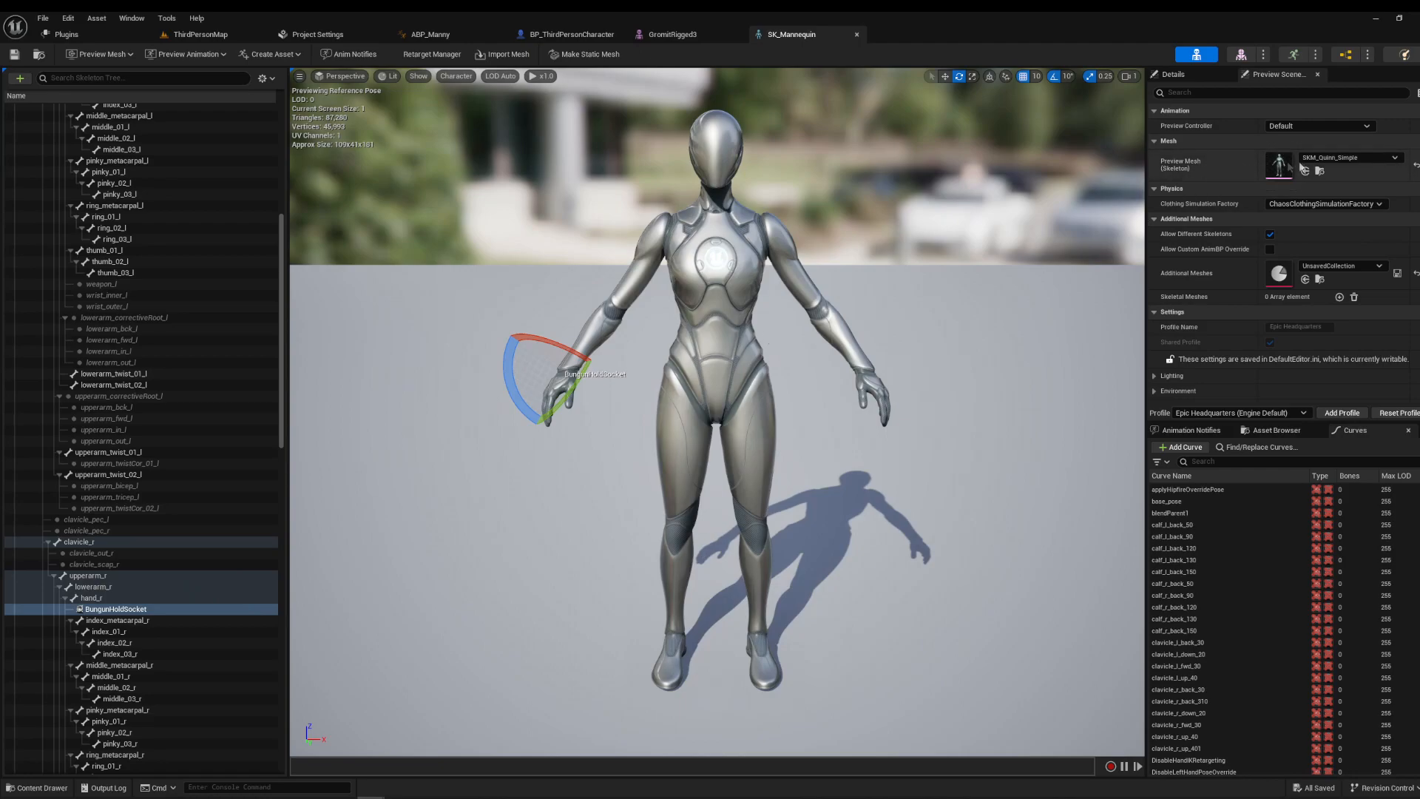
{"action": "left_click", "coordinate": [1346, 157]}
{"action": "scroll", "coordinate": [1361, 348], "scroll_direction": "up", "scroll_amount": 3}
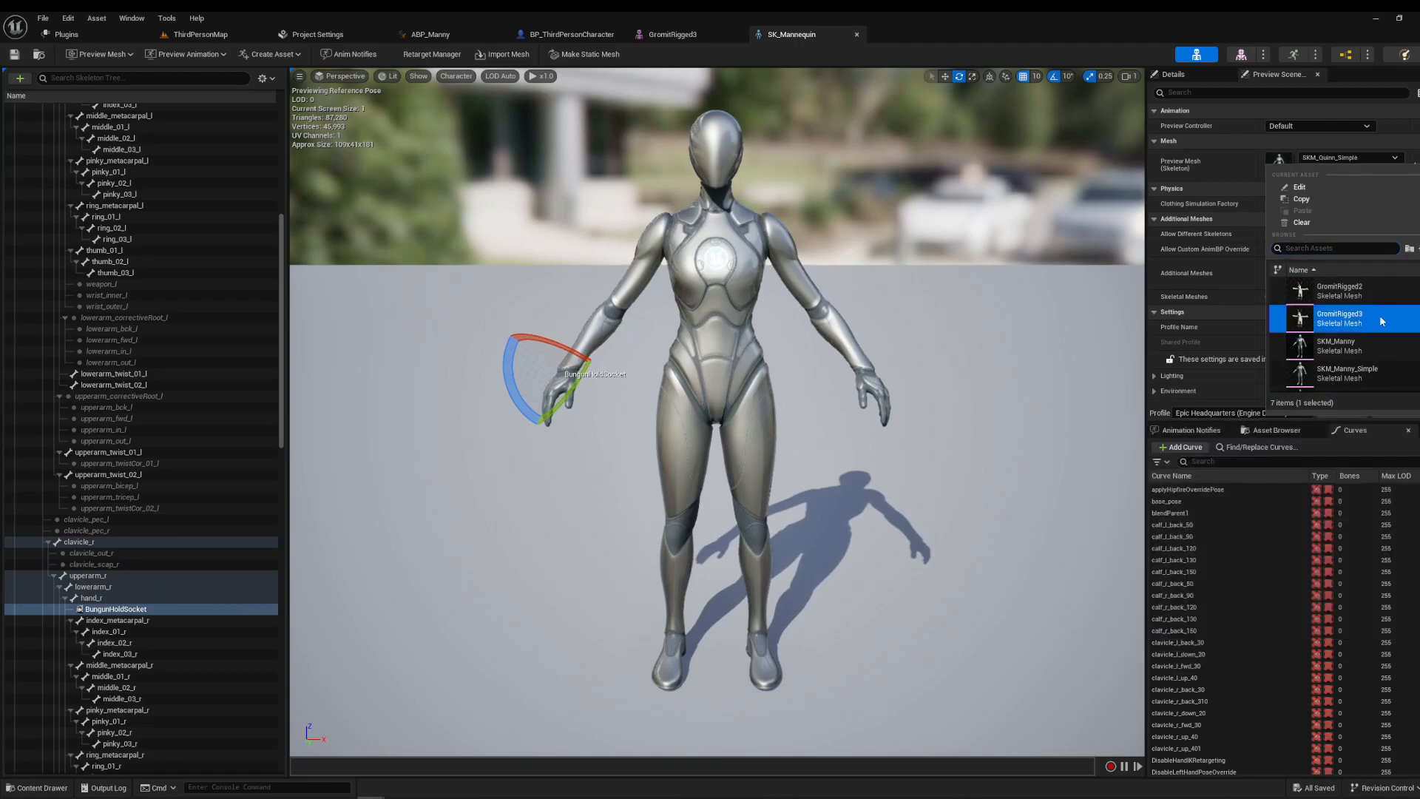
{"action": "left_click", "coordinate": [1380, 319]}
{"action": "mouse_move", "coordinate": [823, 464]}
{"action": "left_mouse_down"}
{"action": "mouse_move", "coordinate": [871, 465]}
{"action": "mouse_move", "coordinate": [826, 492]}
{"action": "left_mouse_up"}
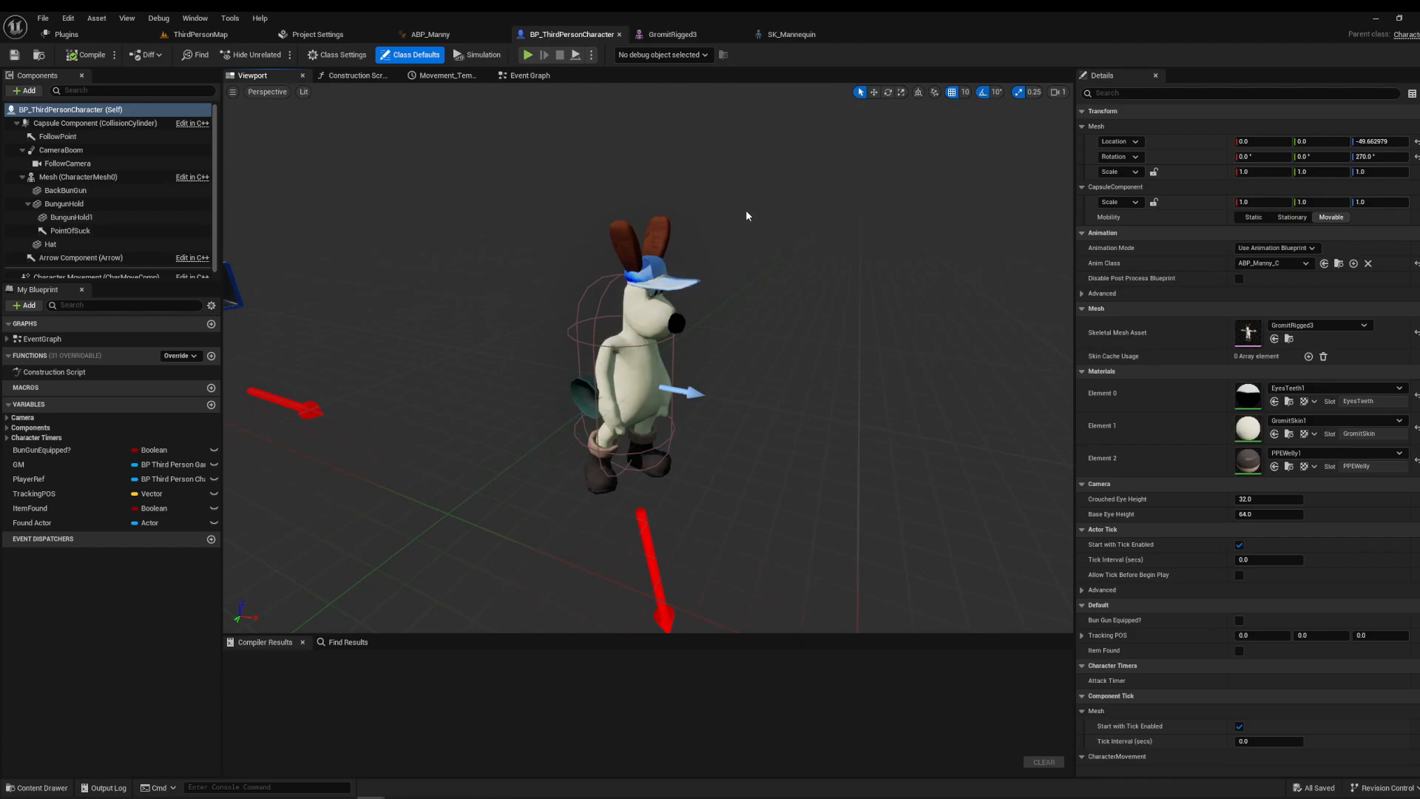
Enlarge the components list and inspect the character's Mesh component with its GromitRigged3 skeletal mesh.
{"action": "right_click_drag", "start_coordinate": [739, 333], "coordinate": [789, 318]}
{"action": "key", "text": "s"}
{"action": "key", "text": "w"}
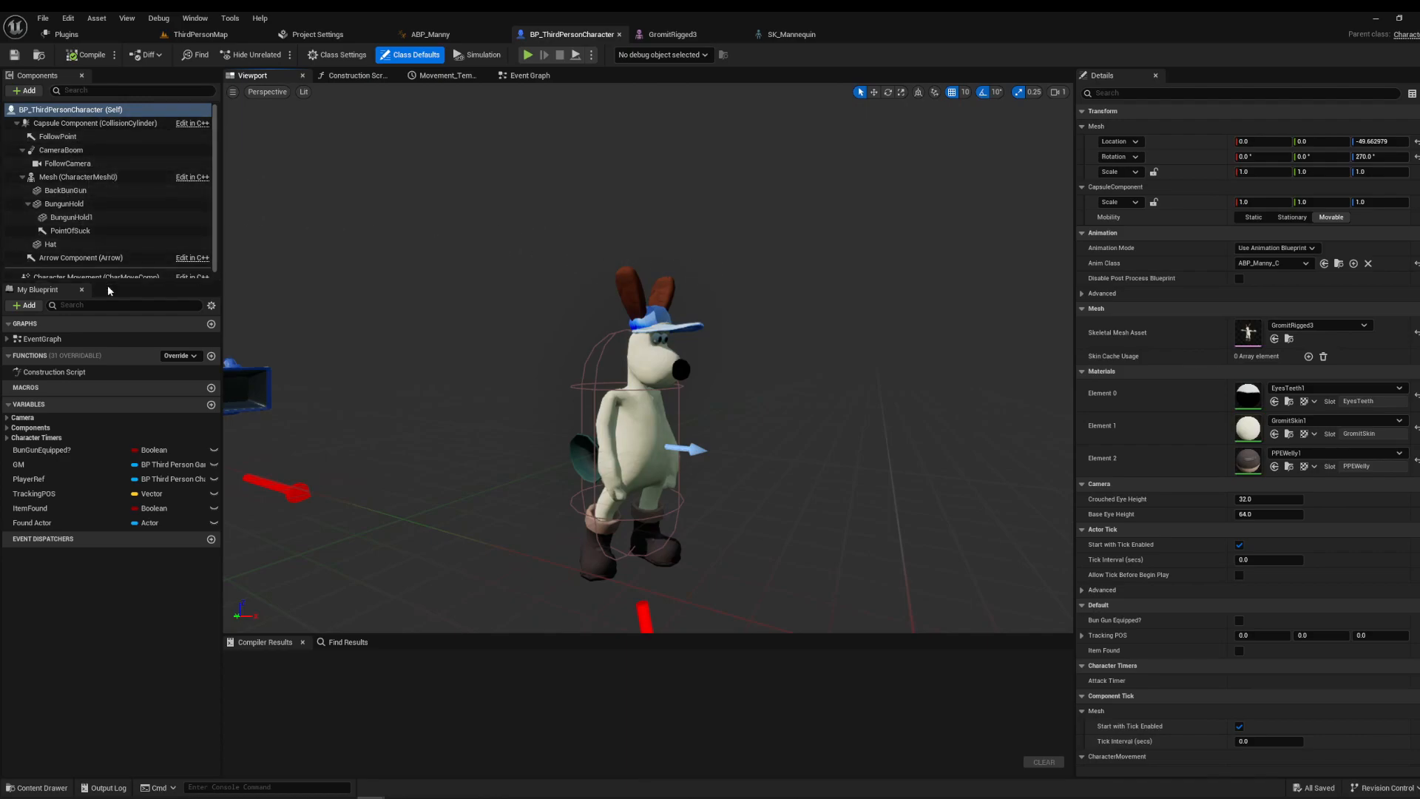
{"action": "left_click_drag", "start_coordinate": [114, 282], "coordinate": [122, 340]}
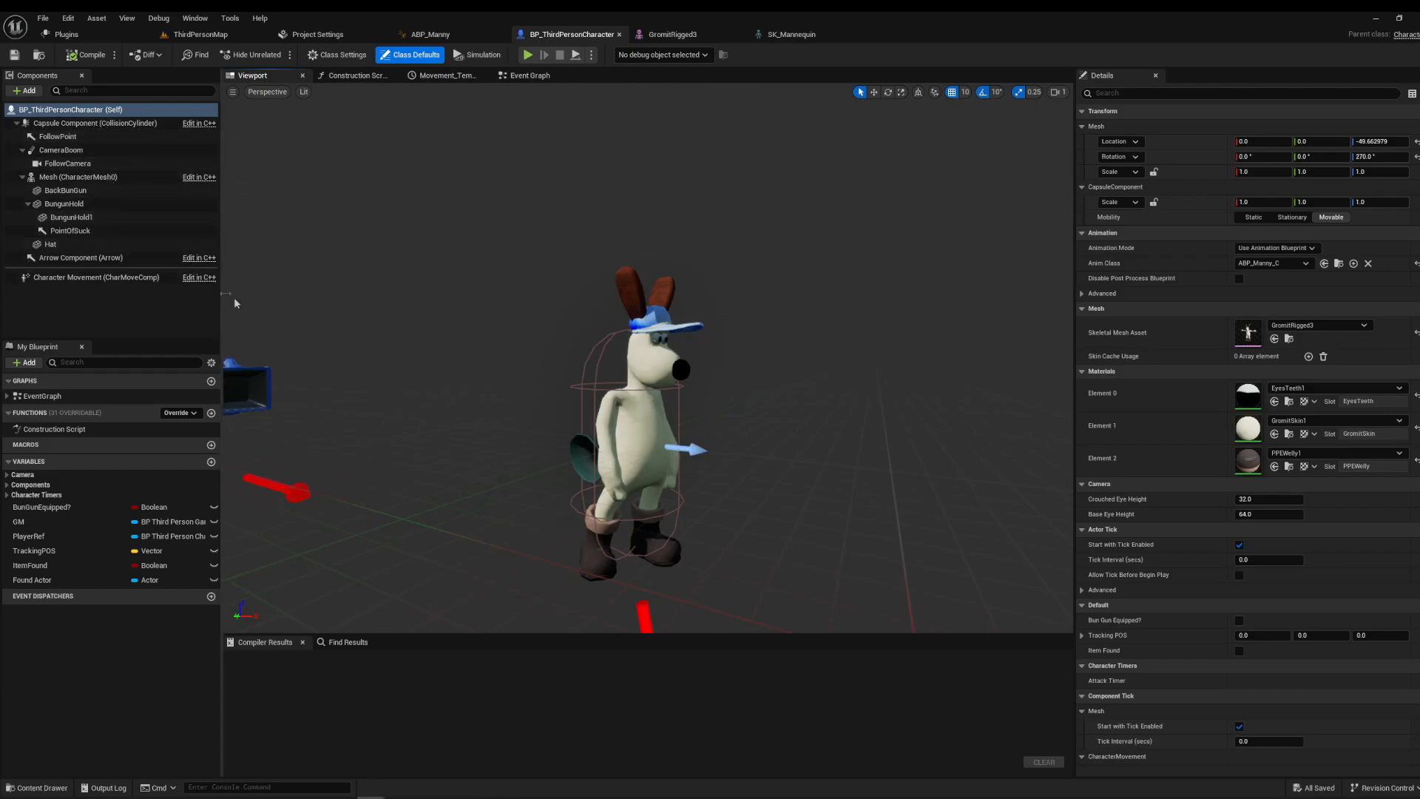
{"action": "left_click", "coordinate": [104, 177]}
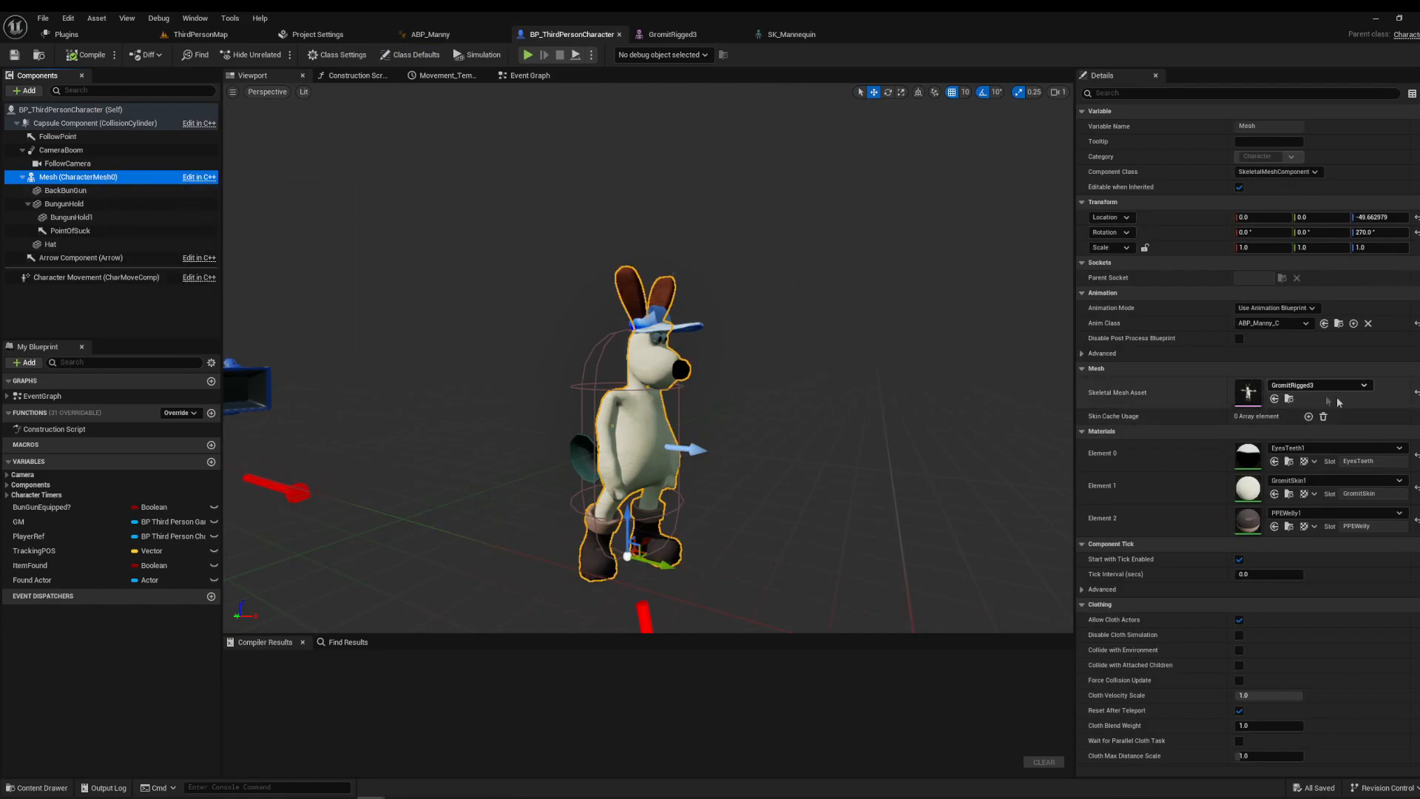
{"action": "right_click_drag", "start_coordinate": [482, 403], "coordinate": [510, 441]}
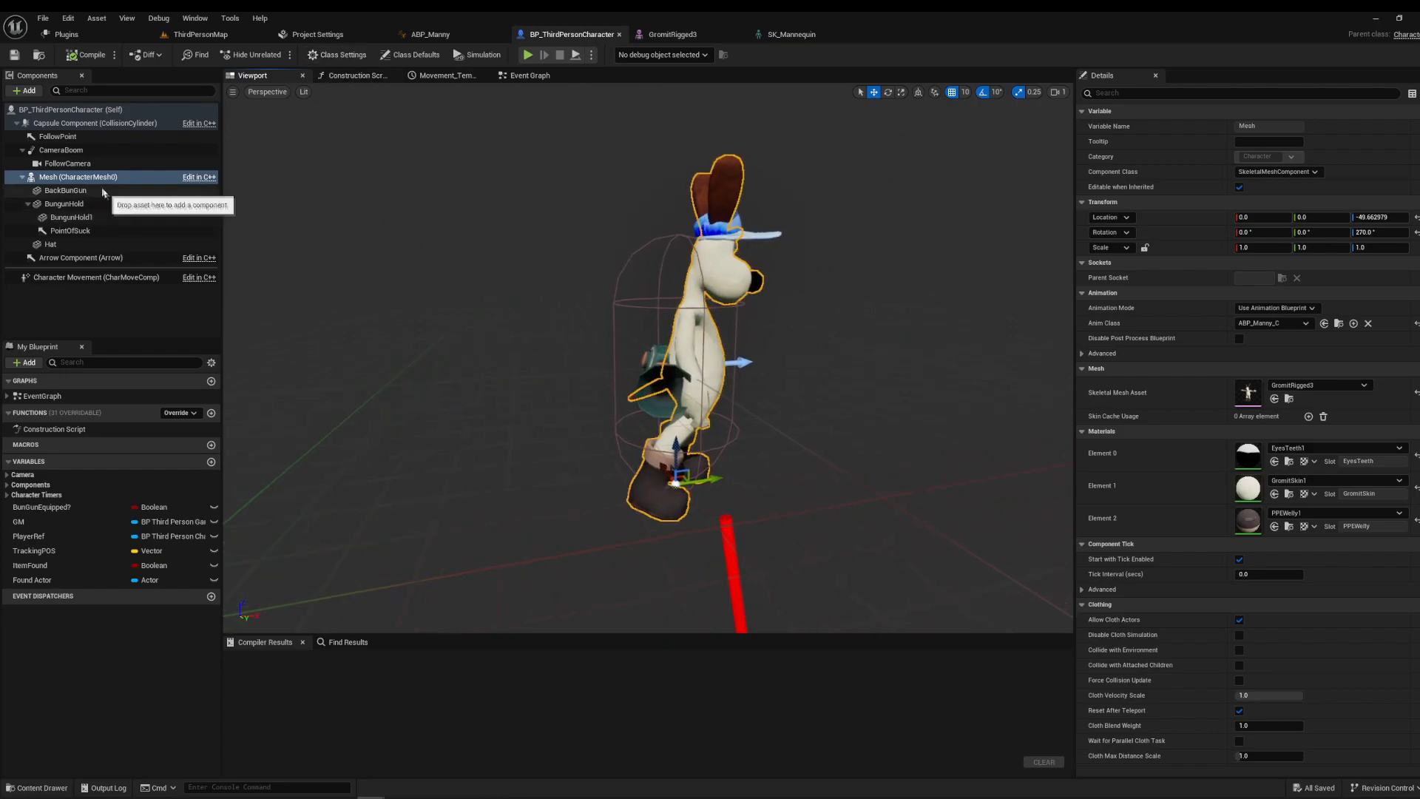
Inspect the Hat component under the Mesh, including its parent socket and GromitHat static mesh.
{"action": "left_click", "coordinate": [95, 245]}
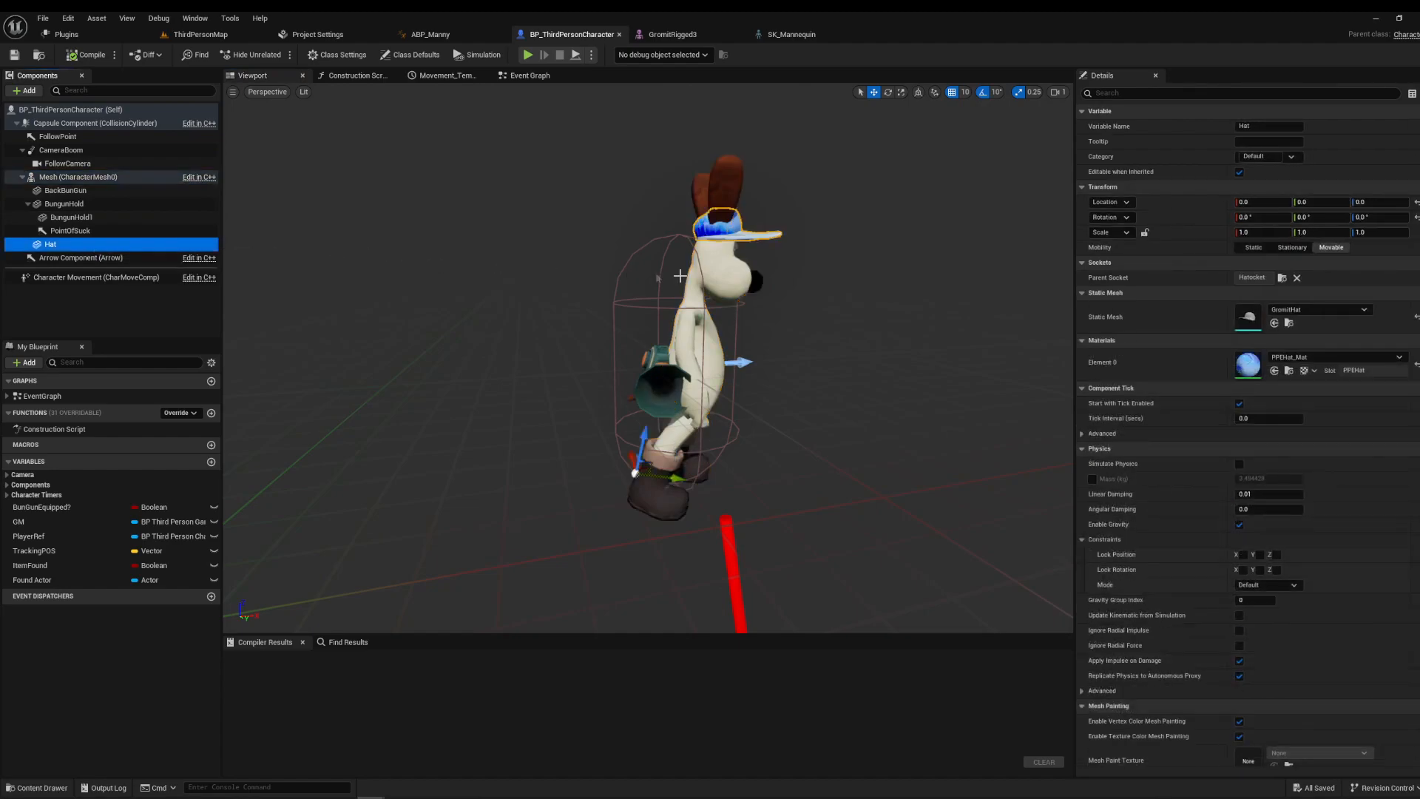
{"action": "right_click_drag", "start_coordinate": [680, 276], "coordinate": [585, 262]}
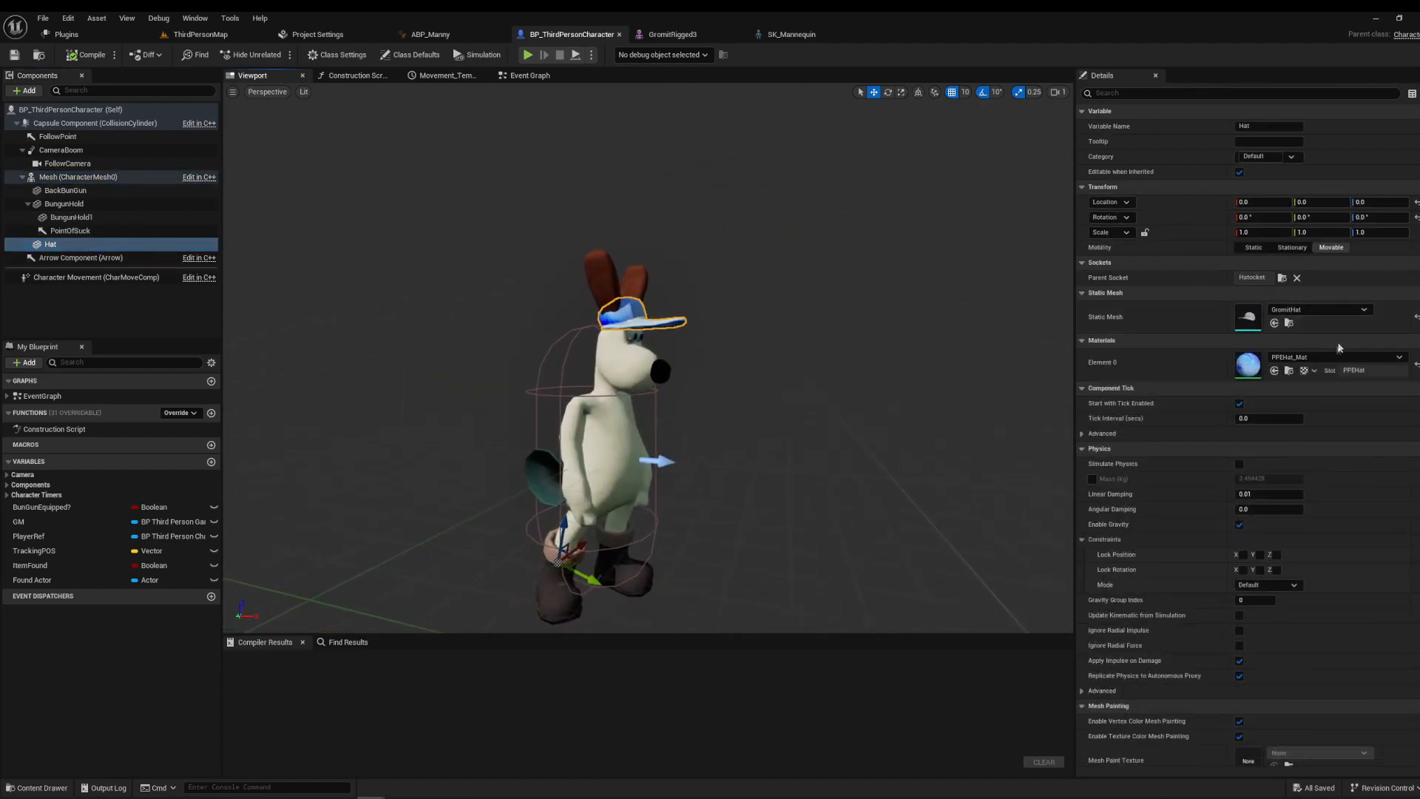
{"action": "right_click", "coordinate": [62, 243]}
{"action": "left_click", "coordinate": [46, 247]}
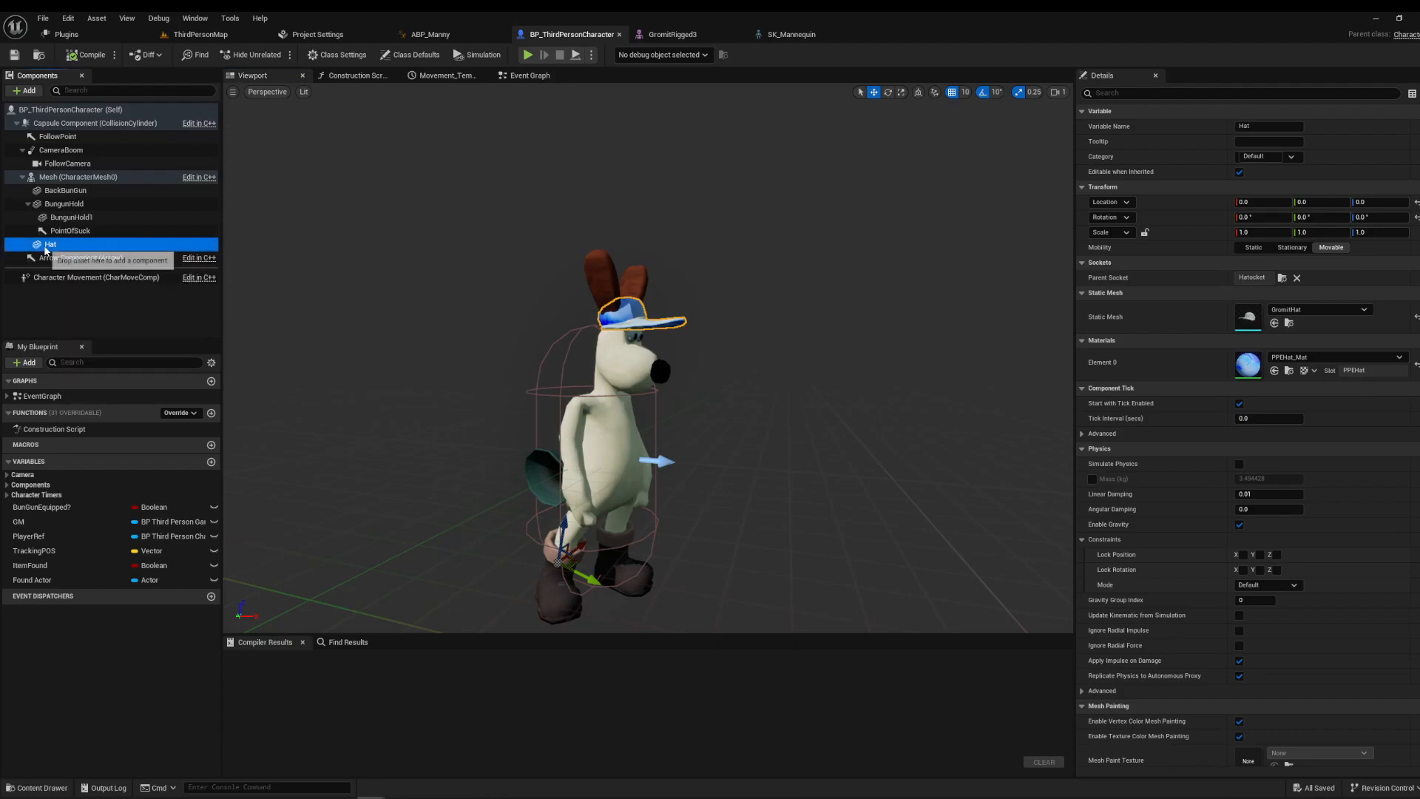
{"action": "left_click", "coordinate": [68, 289]}
{"action": "left_click", "coordinate": [52, 245]}
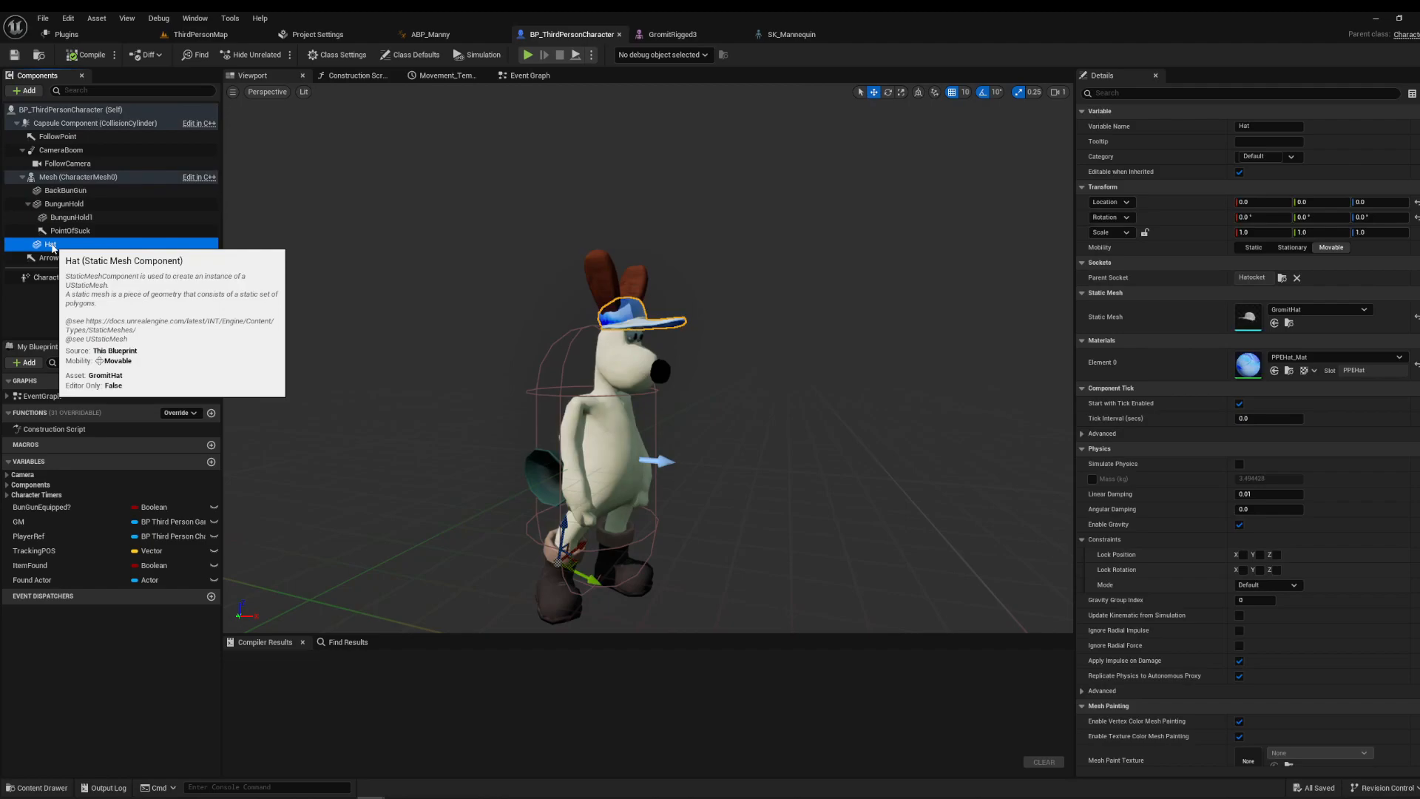
Search the component types that can be added for "stat" to find Static Mesh, without adding one.
{"action": "left_click", "coordinate": [25, 91]}
{"action": "type", "text": "s"}
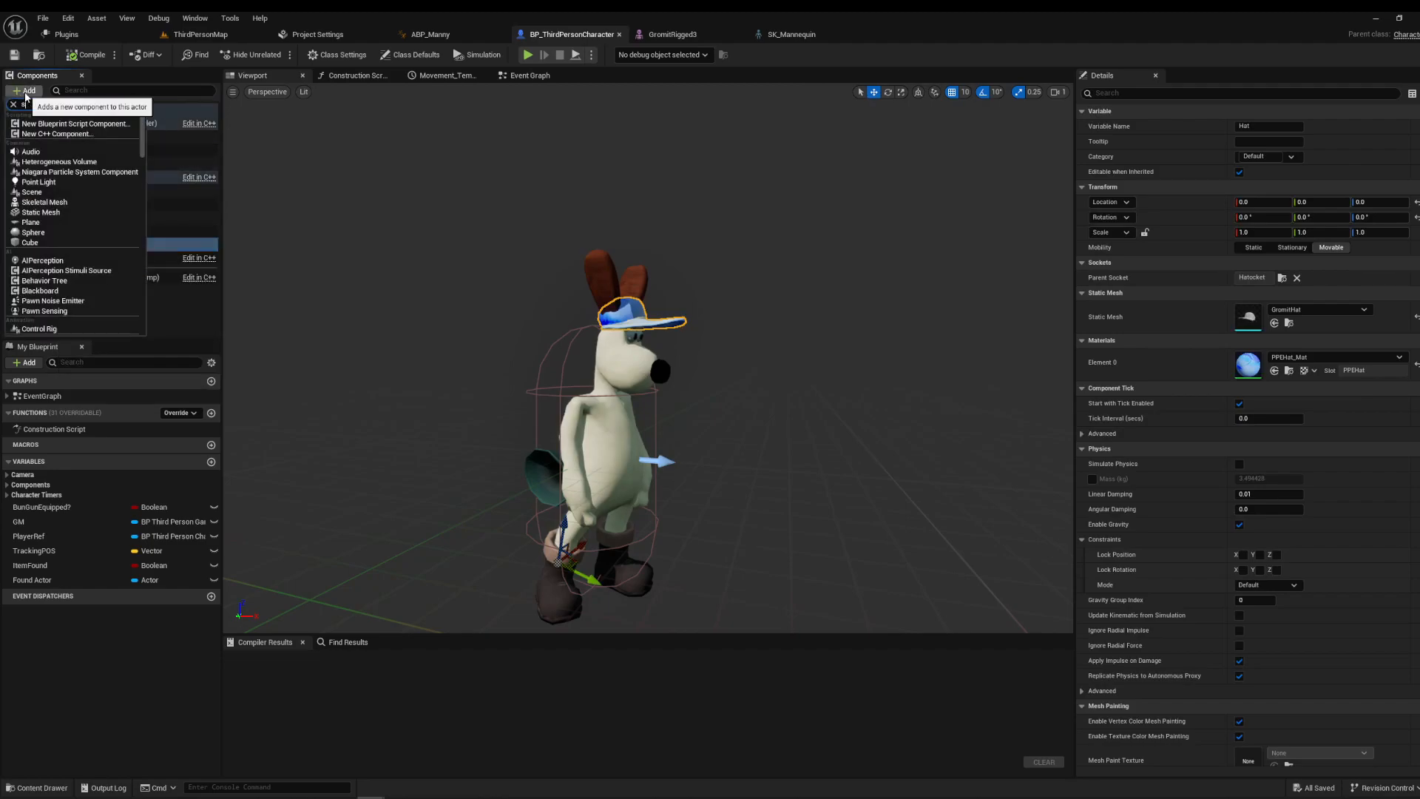
{"action": "type", "text": "tat"}
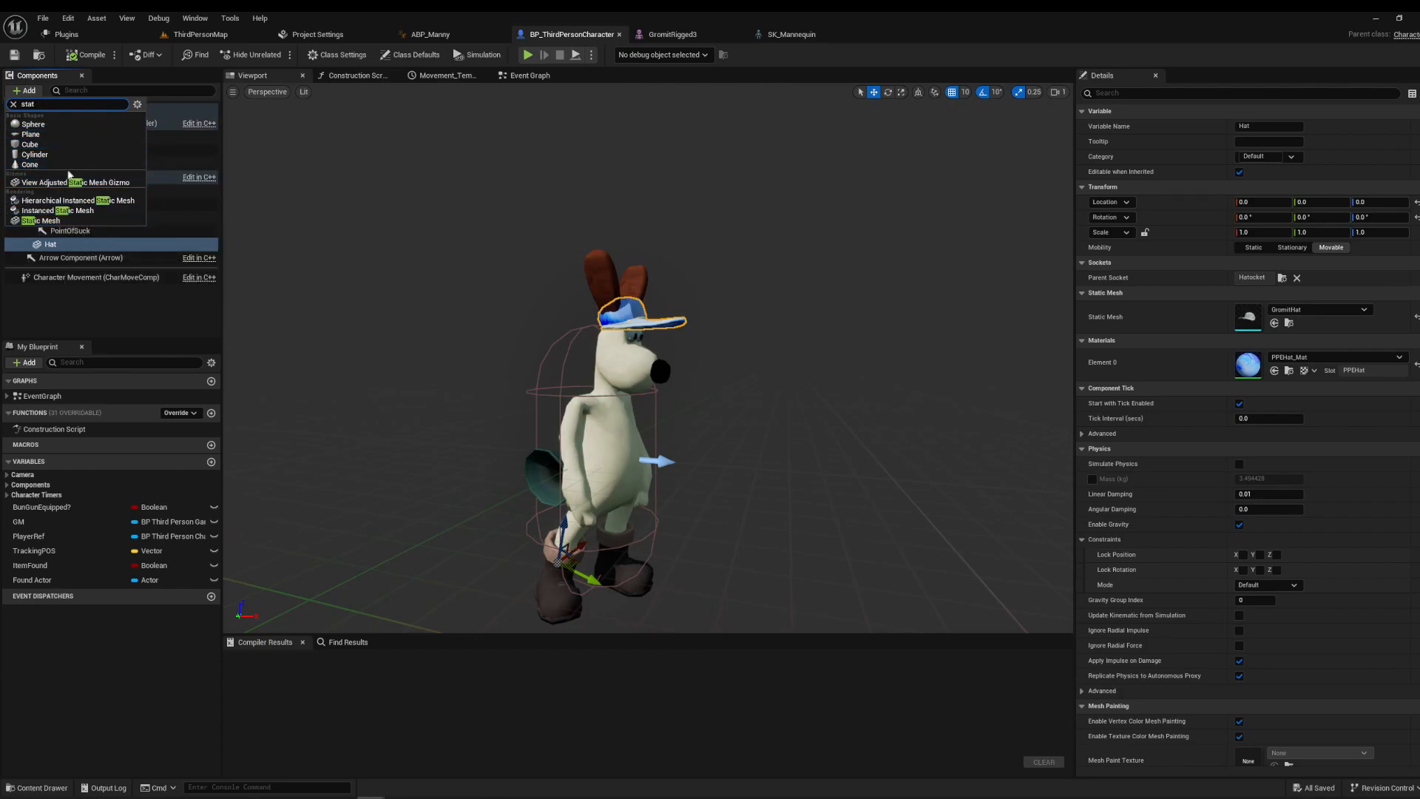
{"action": "left_click", "coordinate": [108, 309]}
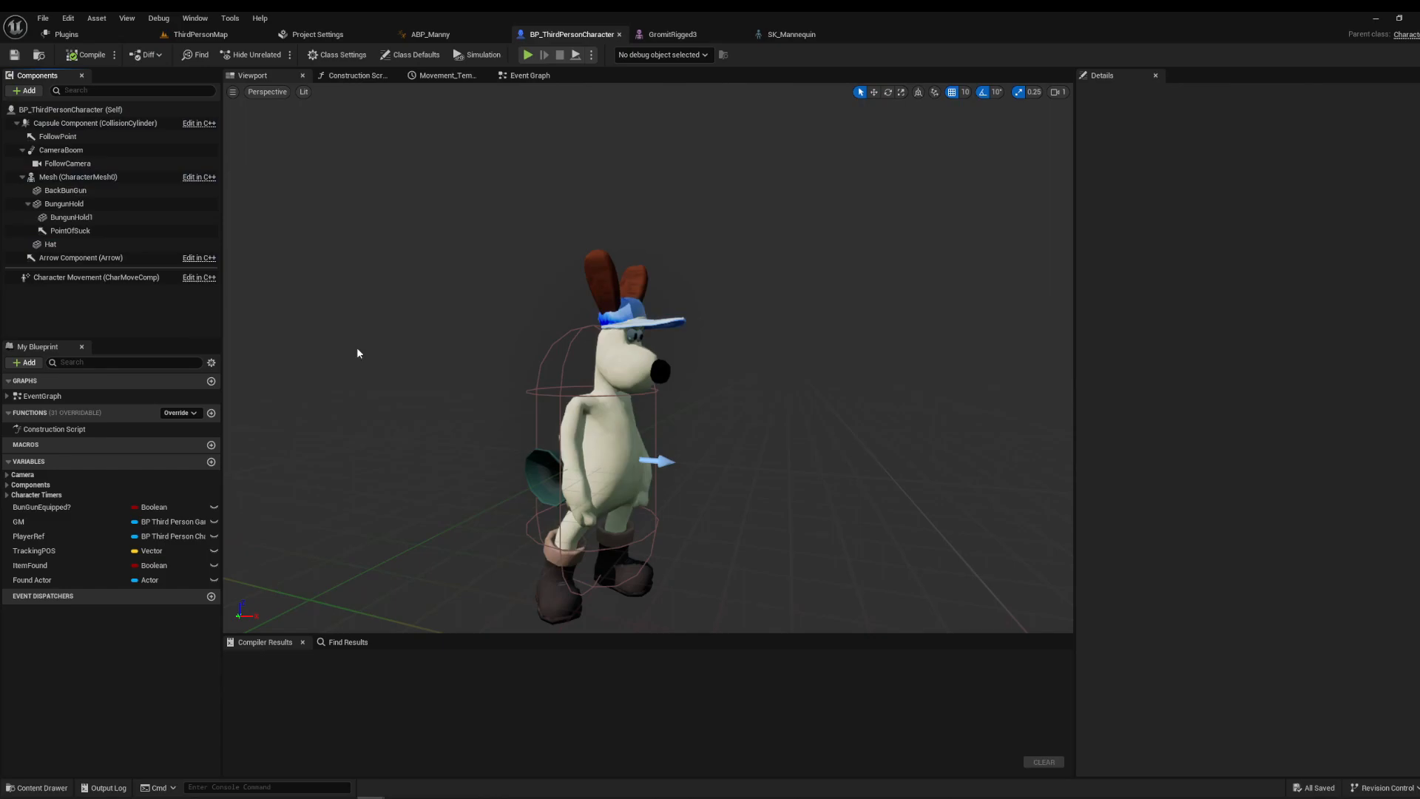
Browse the static meshes available for the Hat component, keeping GromitHat assigned.
{"action": "left_click", "coordinate": [171, 244]}
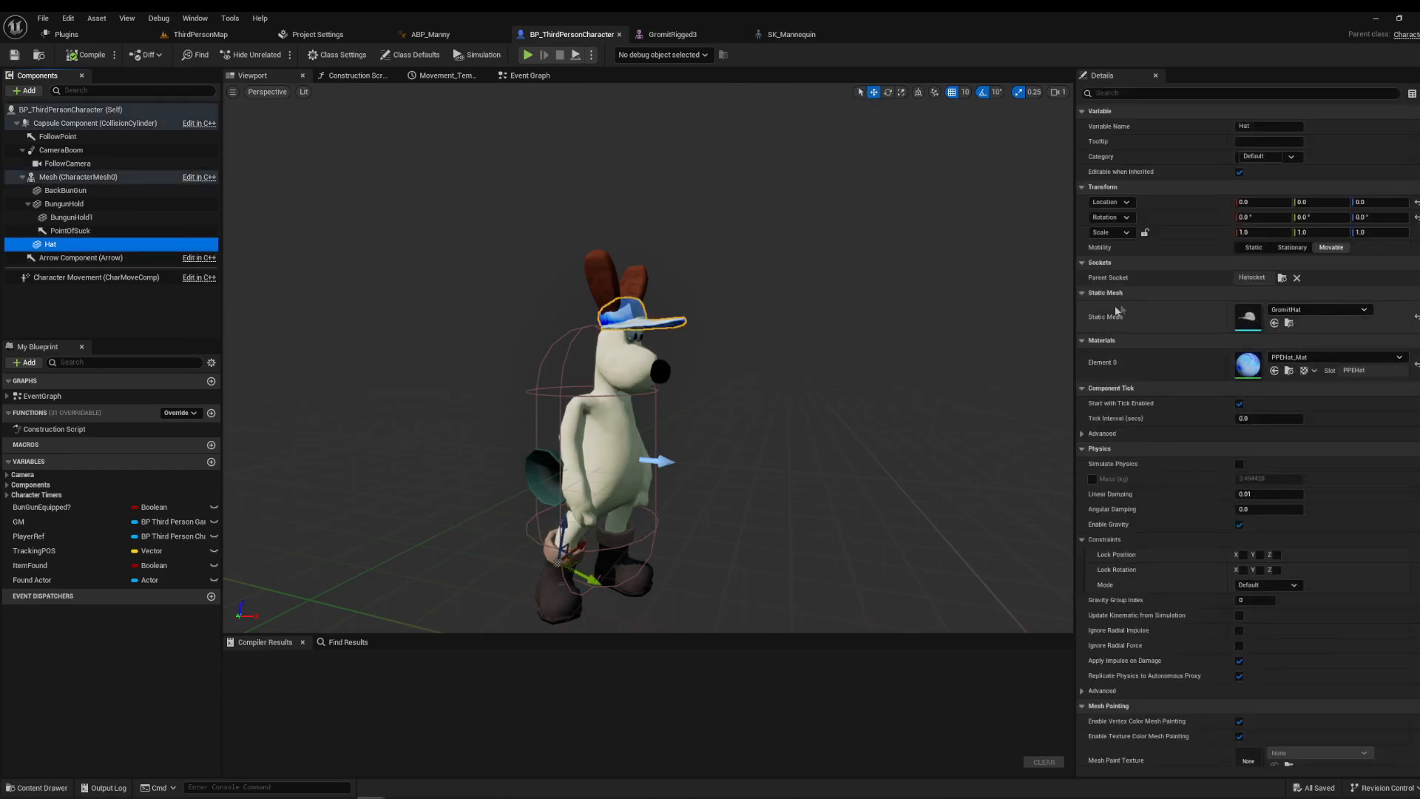
{"action": "left_click", "coordinate": [1331, 310]}
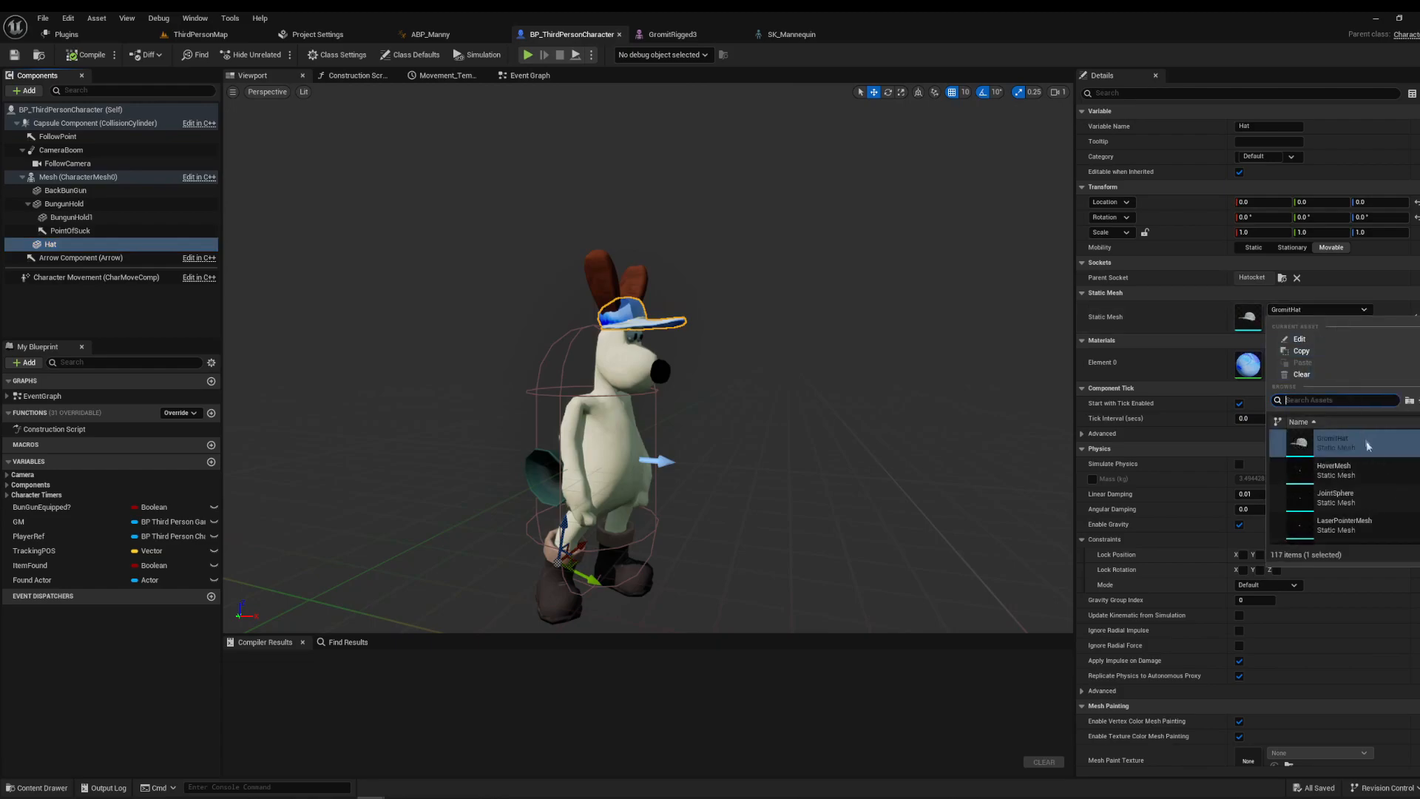
{"action": "scroll", "coordinate": [1389, 468], "scroll_direction": "down", "scroll_amount": 4}
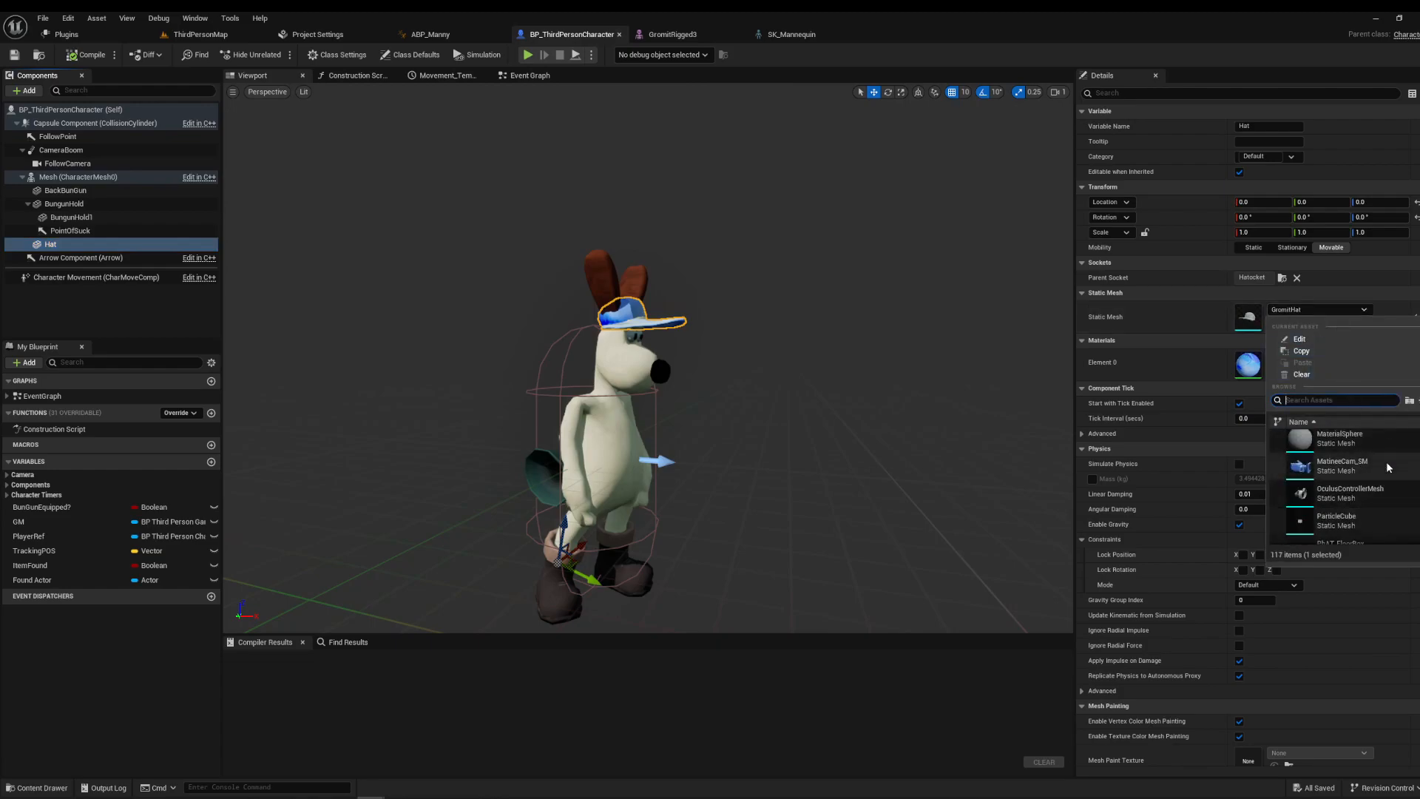
{"action": "scroll", "coordinate": [1391, 468], "scroll_direction": "up", "scroll_amount": 4}
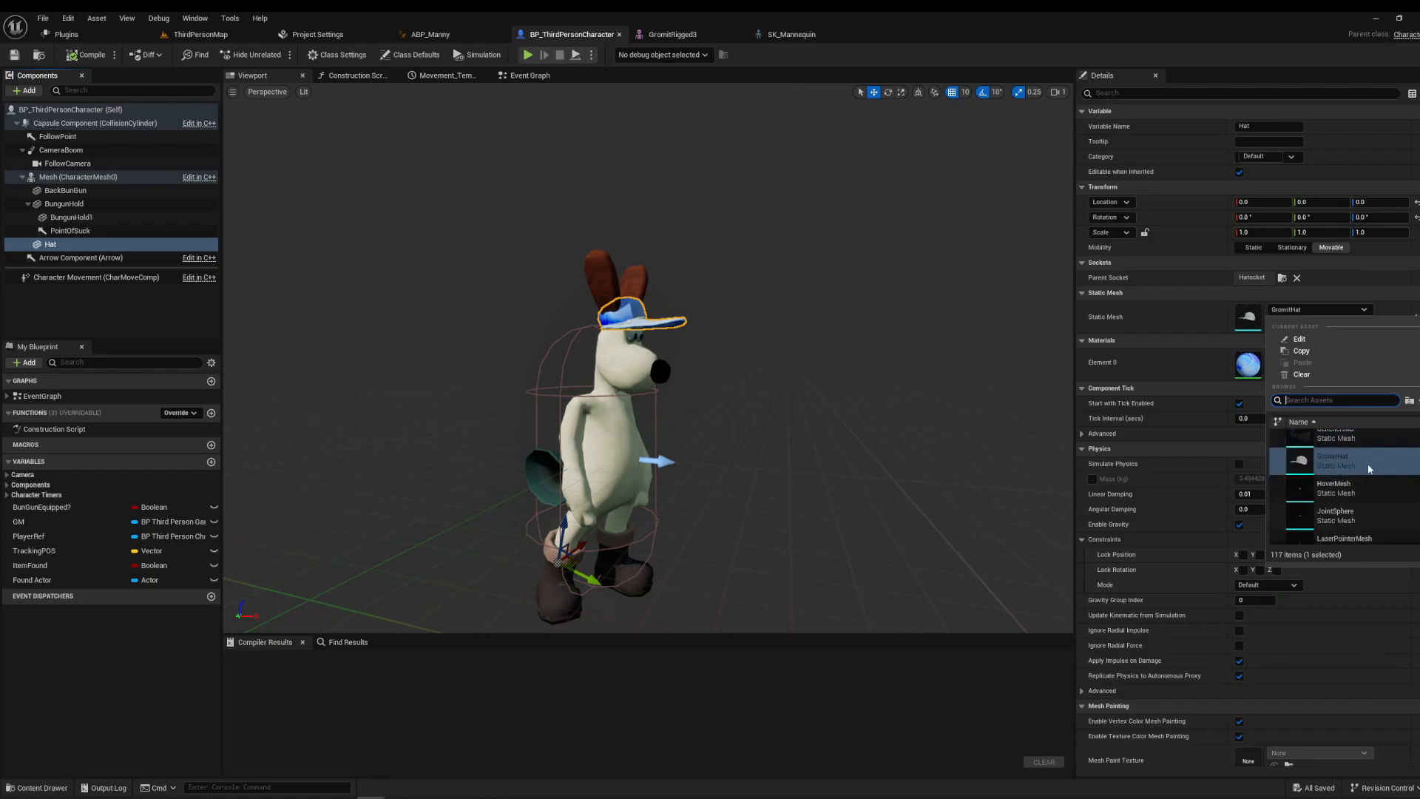
{"action": "left_click", "coordinate": [1187, 378]}
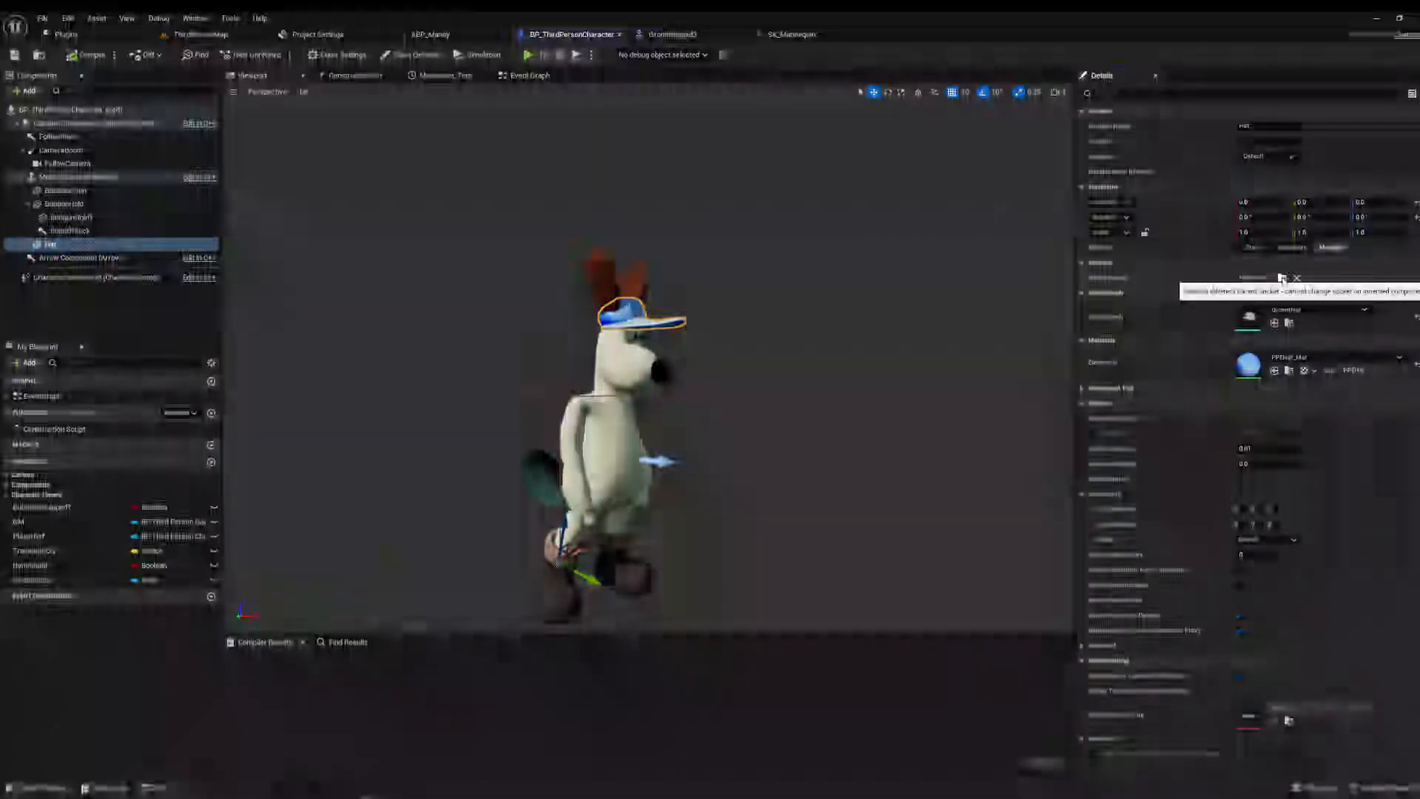
Search the sockets and bones for "hat" and set the Hat component's parent socket to Hatsocket.
{"action": "left_click", "coordinate": [1283, 278]}
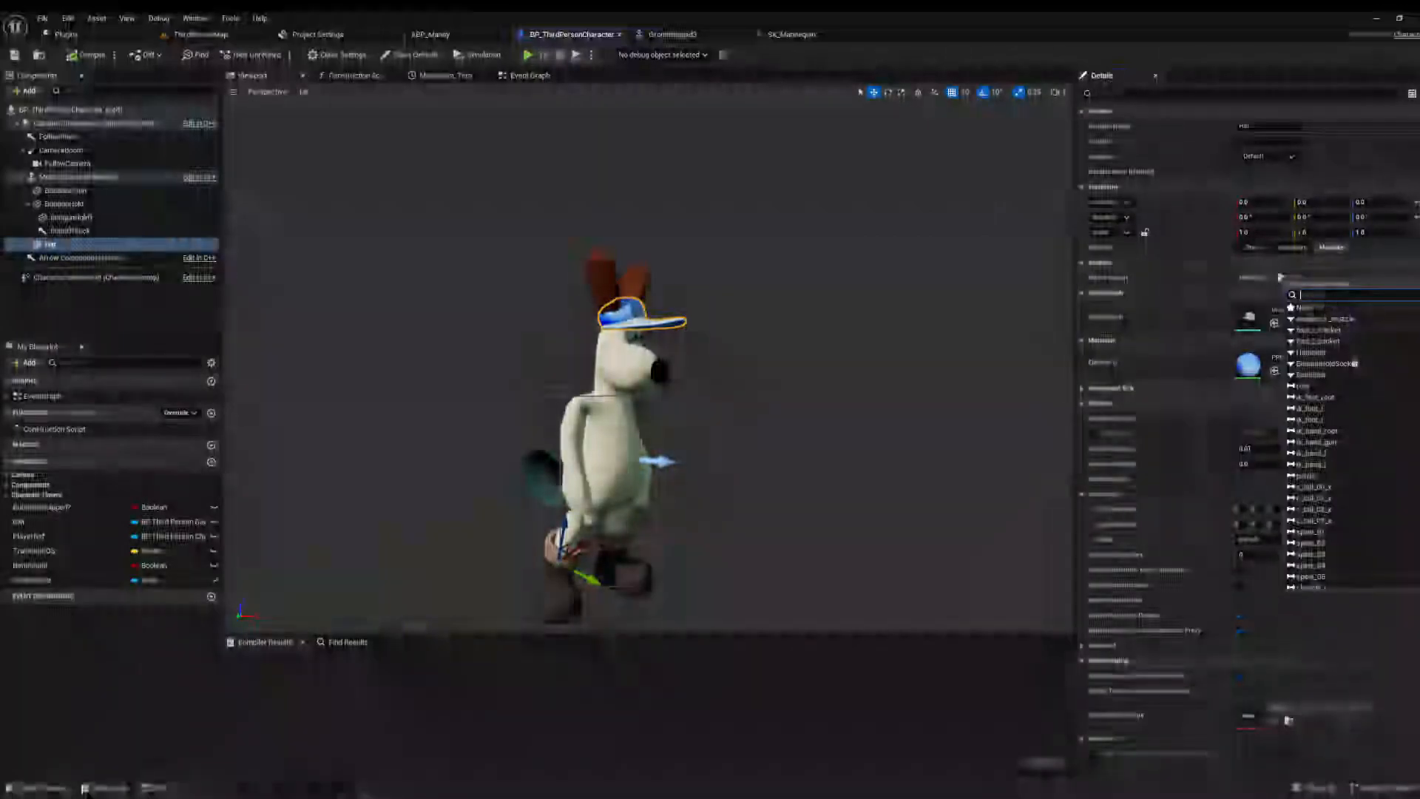
{"action": "scroll", "coordinate": [1347, 484], "scroll_direction": "down", "scroll_amount": 10}
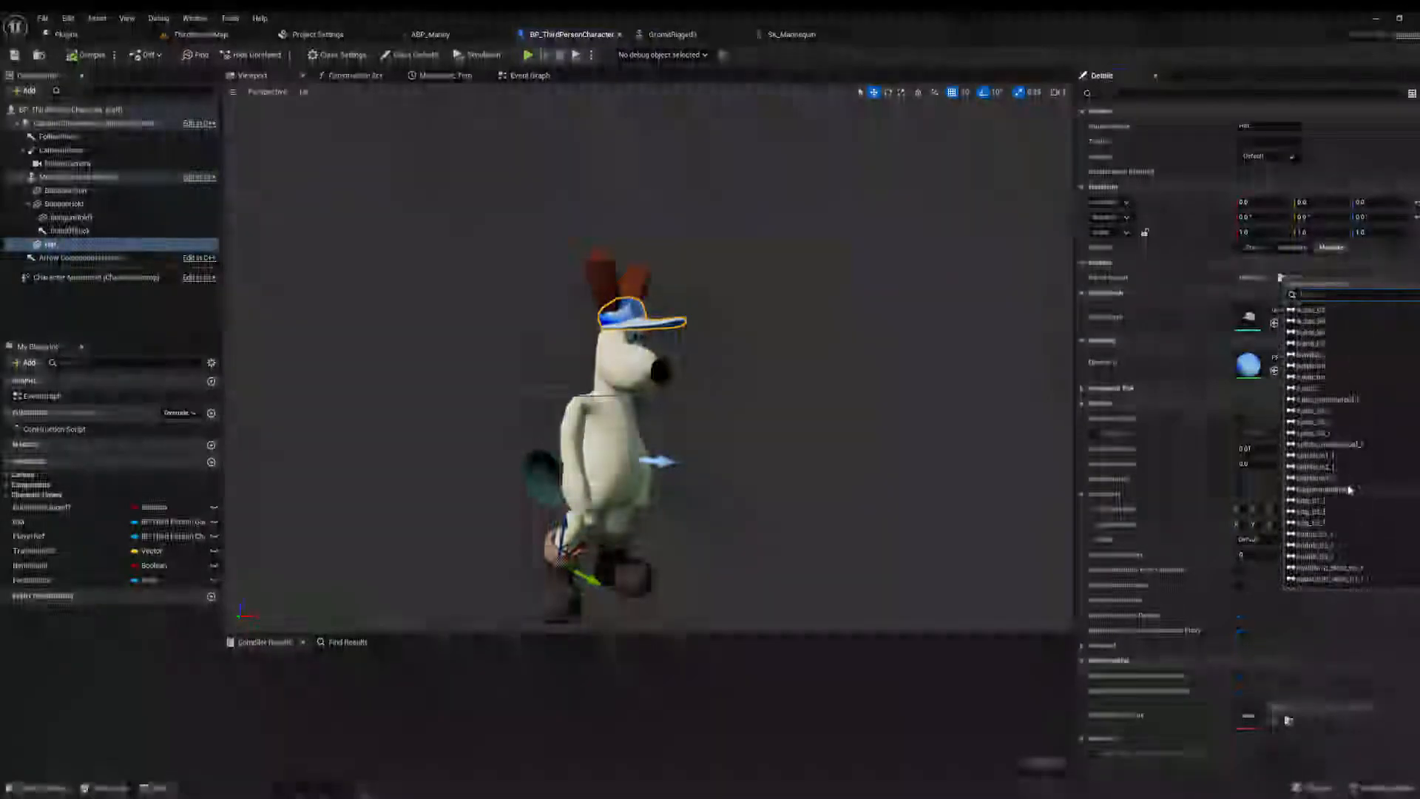
{"action": "scroll", "coordinate": [1349, 489], "scroll_direction": "down", "scroll_amount": 5}
{"action": "scroll", "coordinate": [1349, 489], "scroll_direction": "up", "scroll_amount": 15}
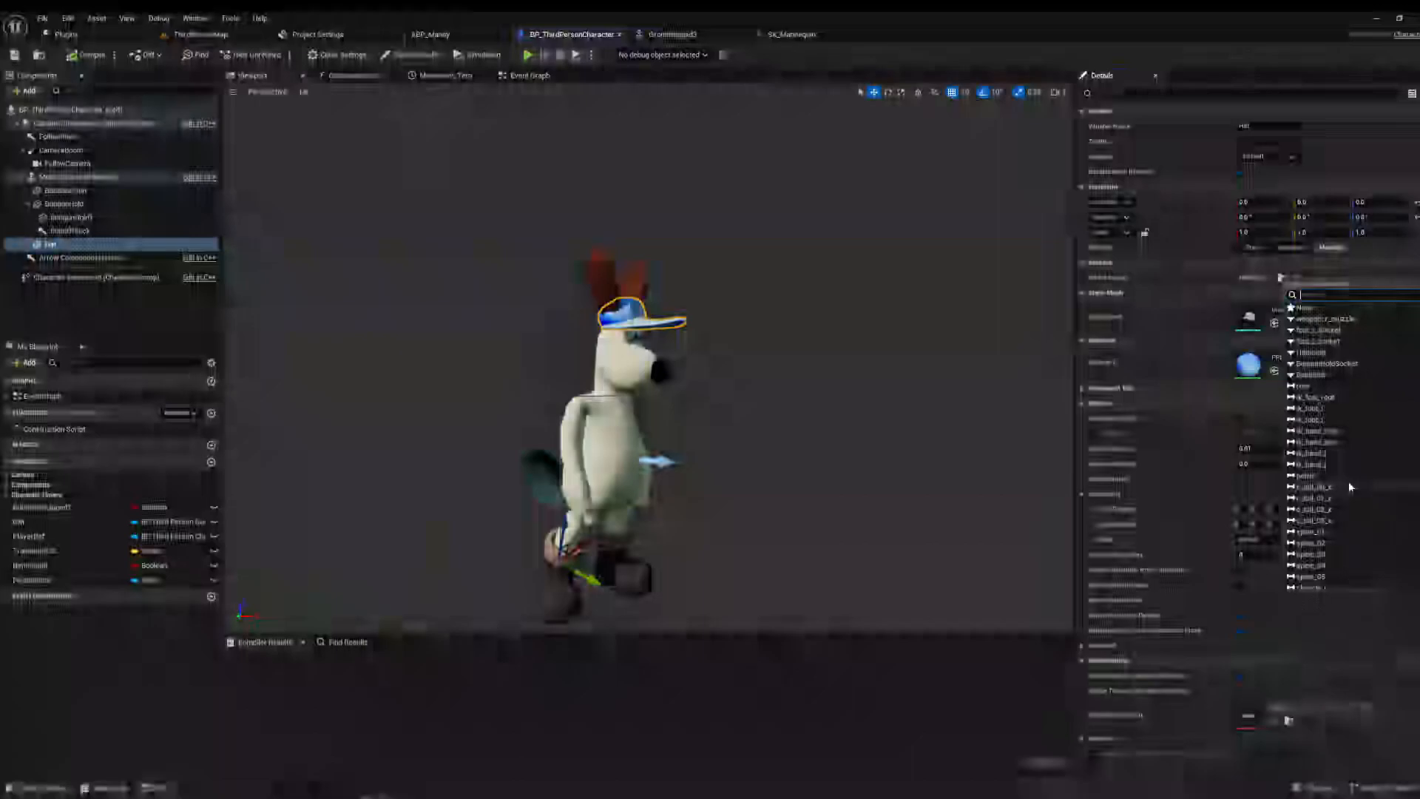
{"action": "type", "text": "hat"}
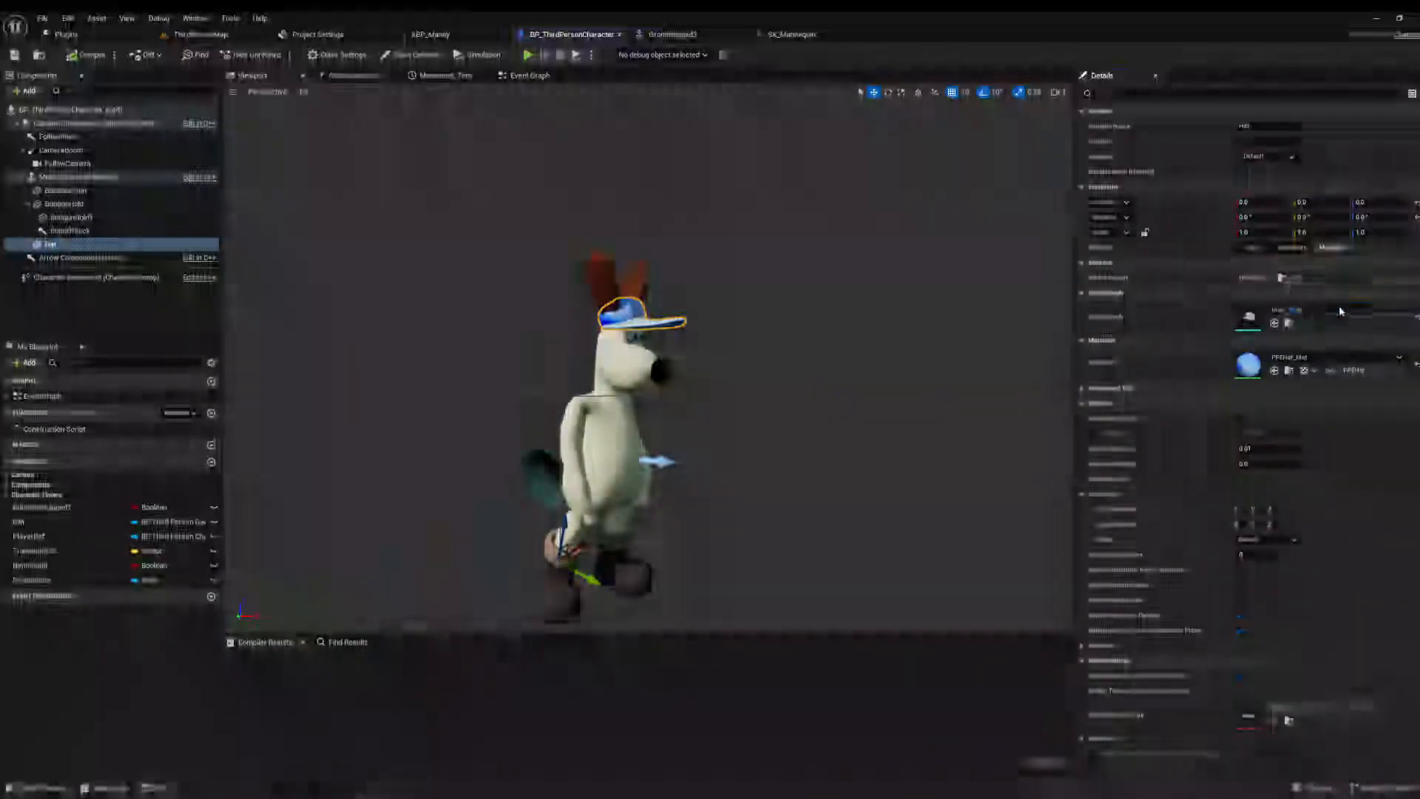
{"action": "left_click", "coordinate": [1339, 307]}
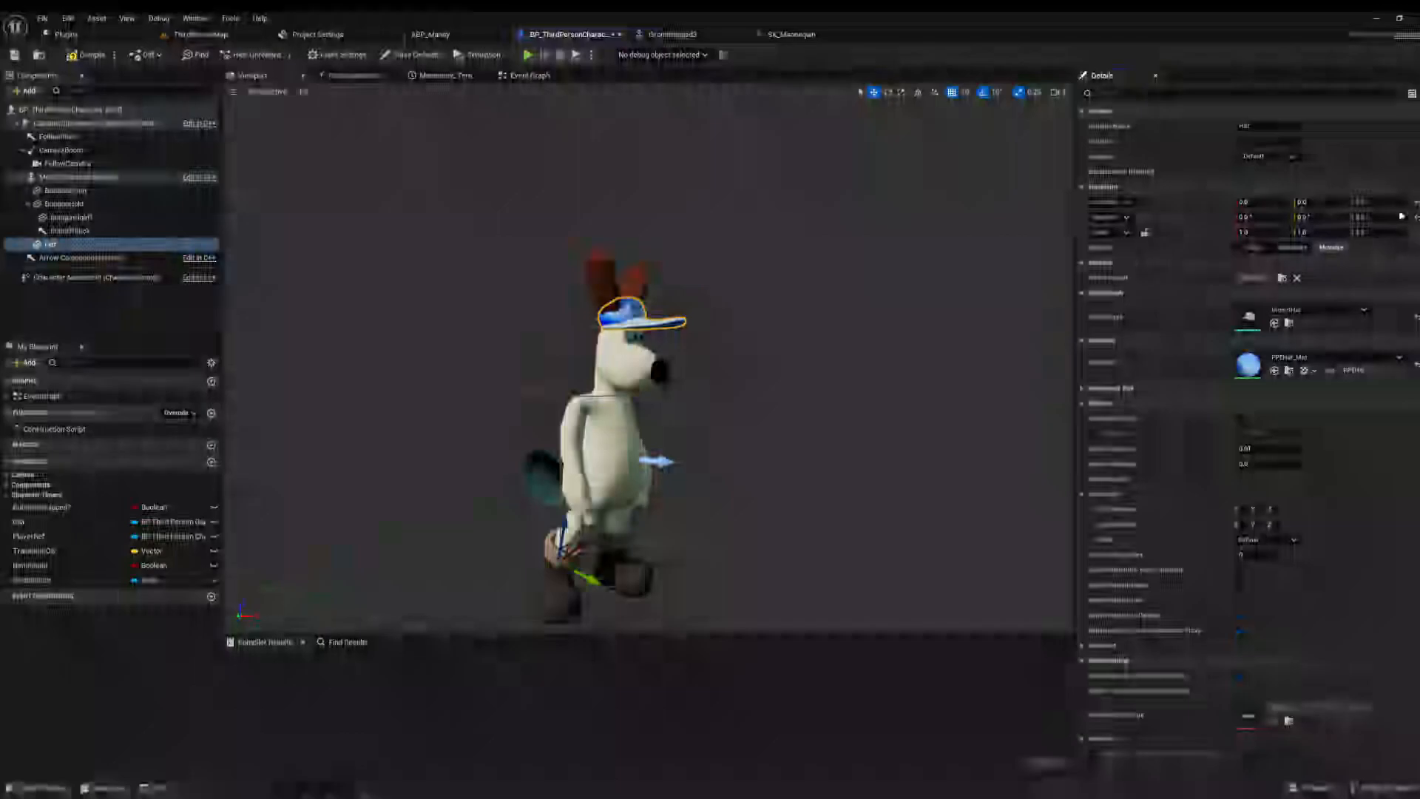
Try offsetting the Hat along X from its socket, and reset its X location to 0.
{"action": "left_click_drag", "start_coordinate": [1309, 202], "coordinate": [1266, 202]}
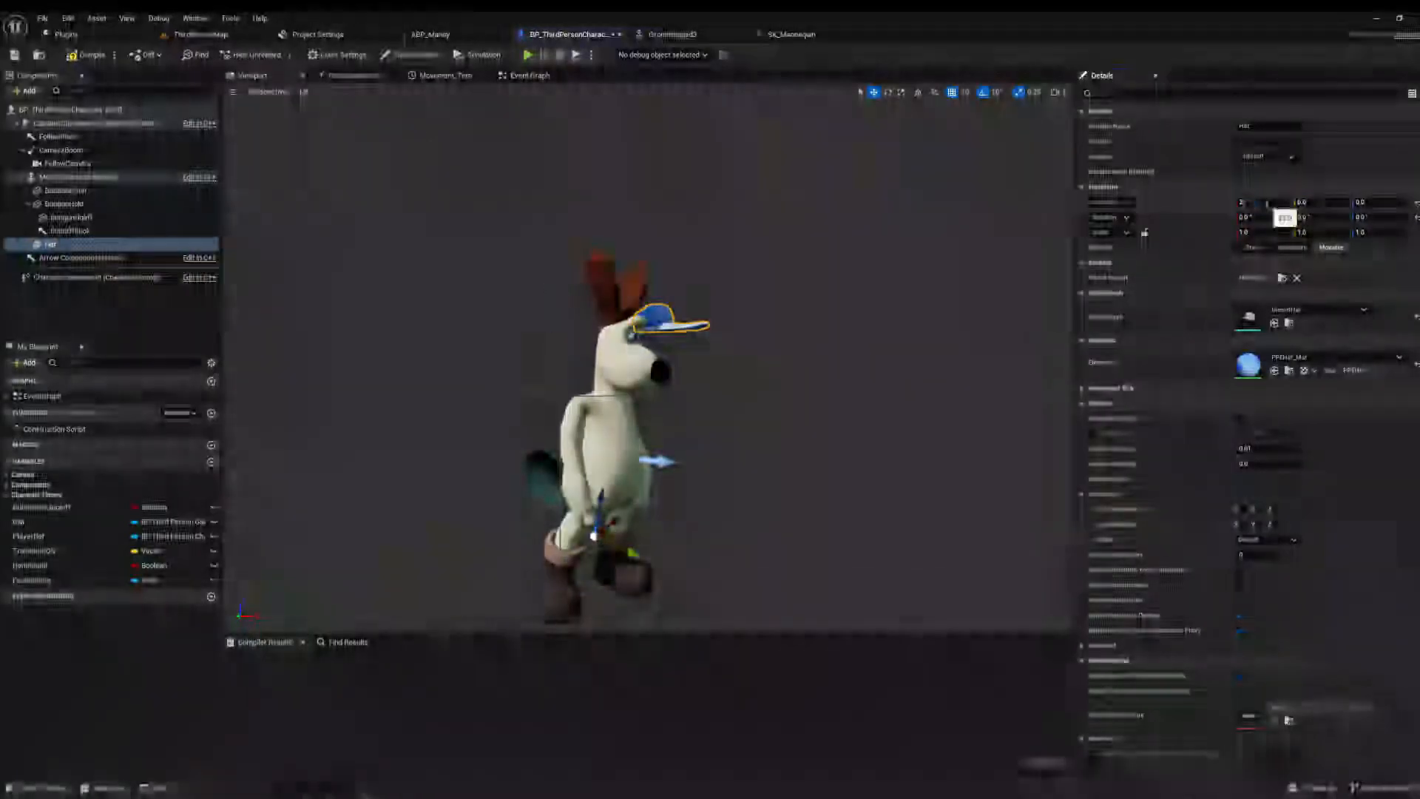
{"action": "type", "text": "0"}
{"action": "key", "text": "Return"}
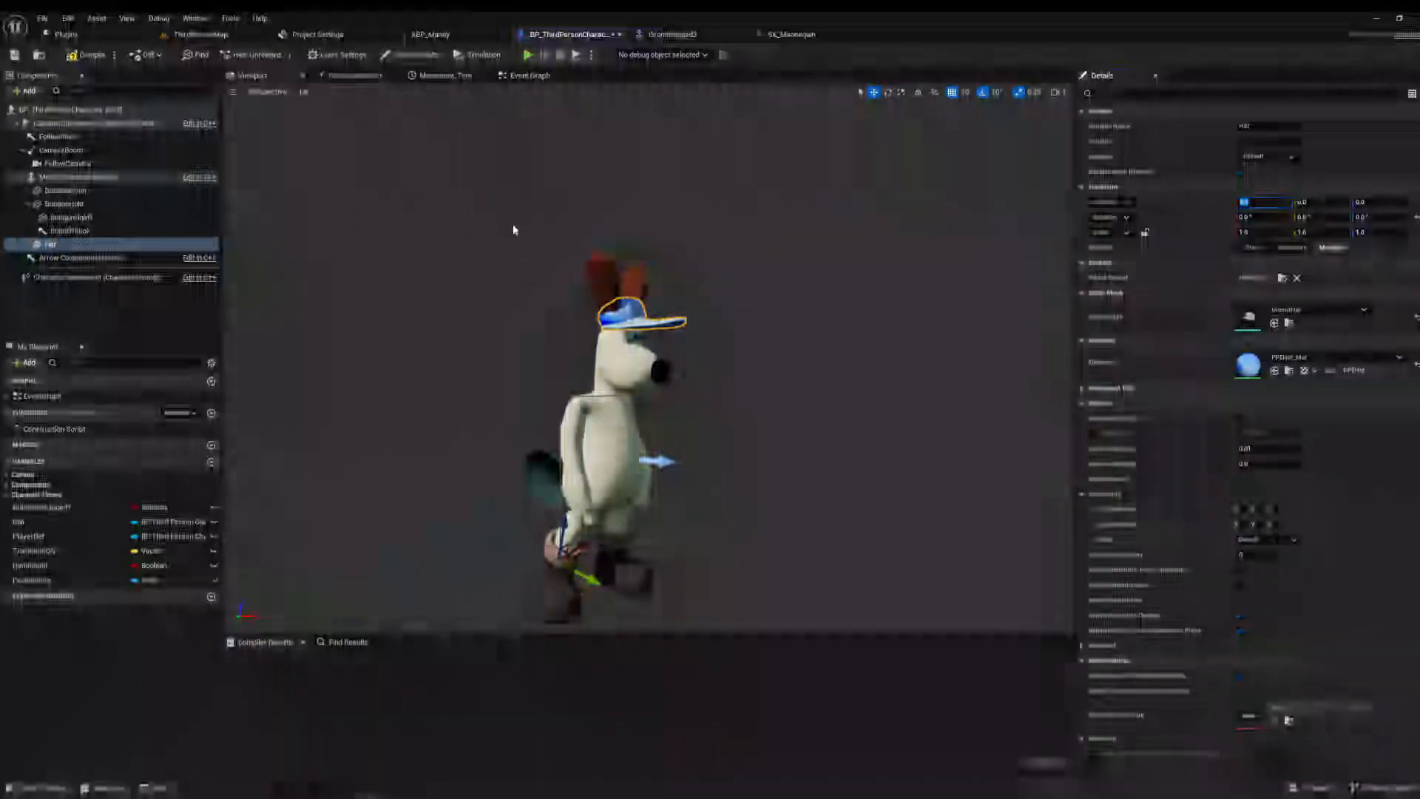
Inspect the BungunHold1 component under BungunHold and its placement relative to Gromit from several angles.
{"action": "right_click_drag", "start_coordinate": [514, 230], "coordinate": [710, 259]}
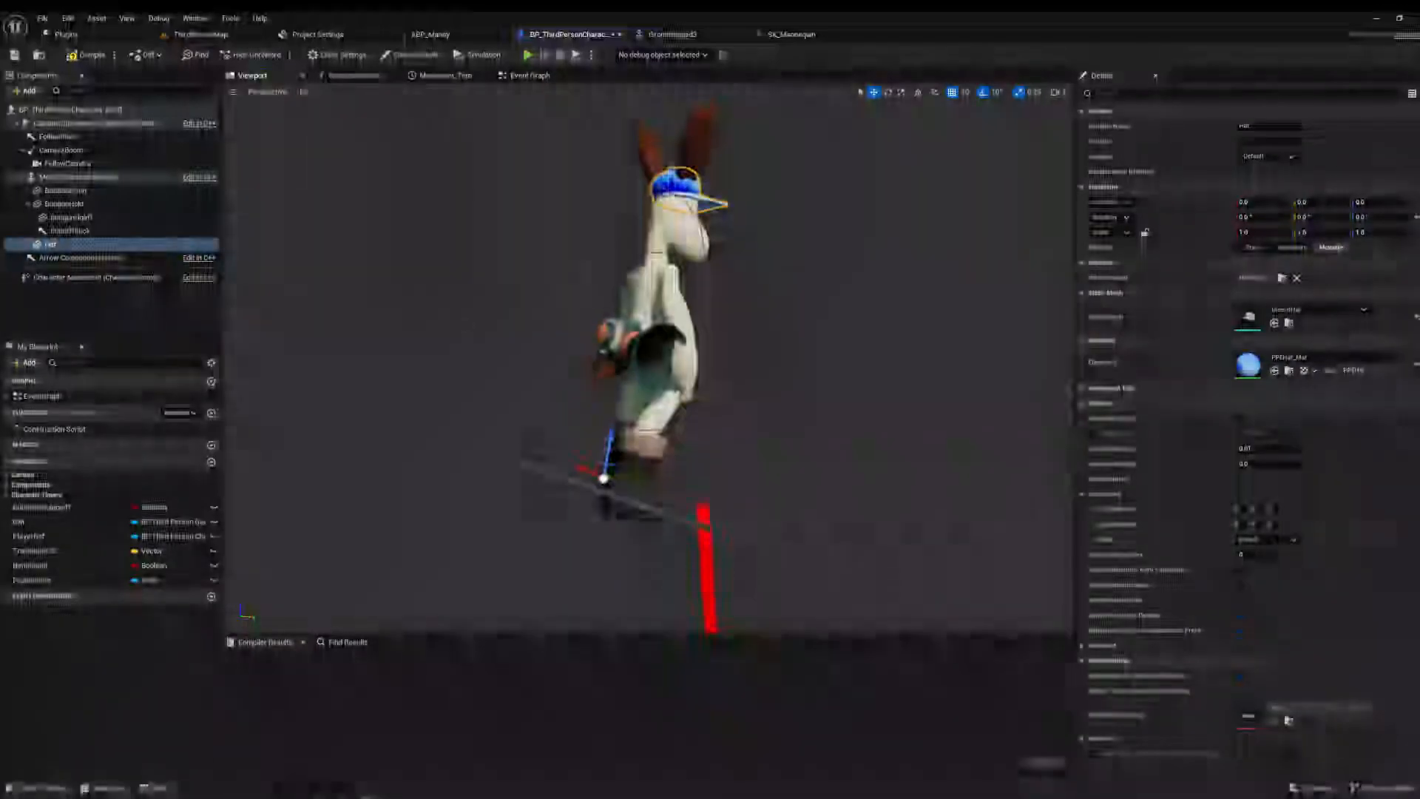
{"action": "left_click", "coordinate": [74, 217]}
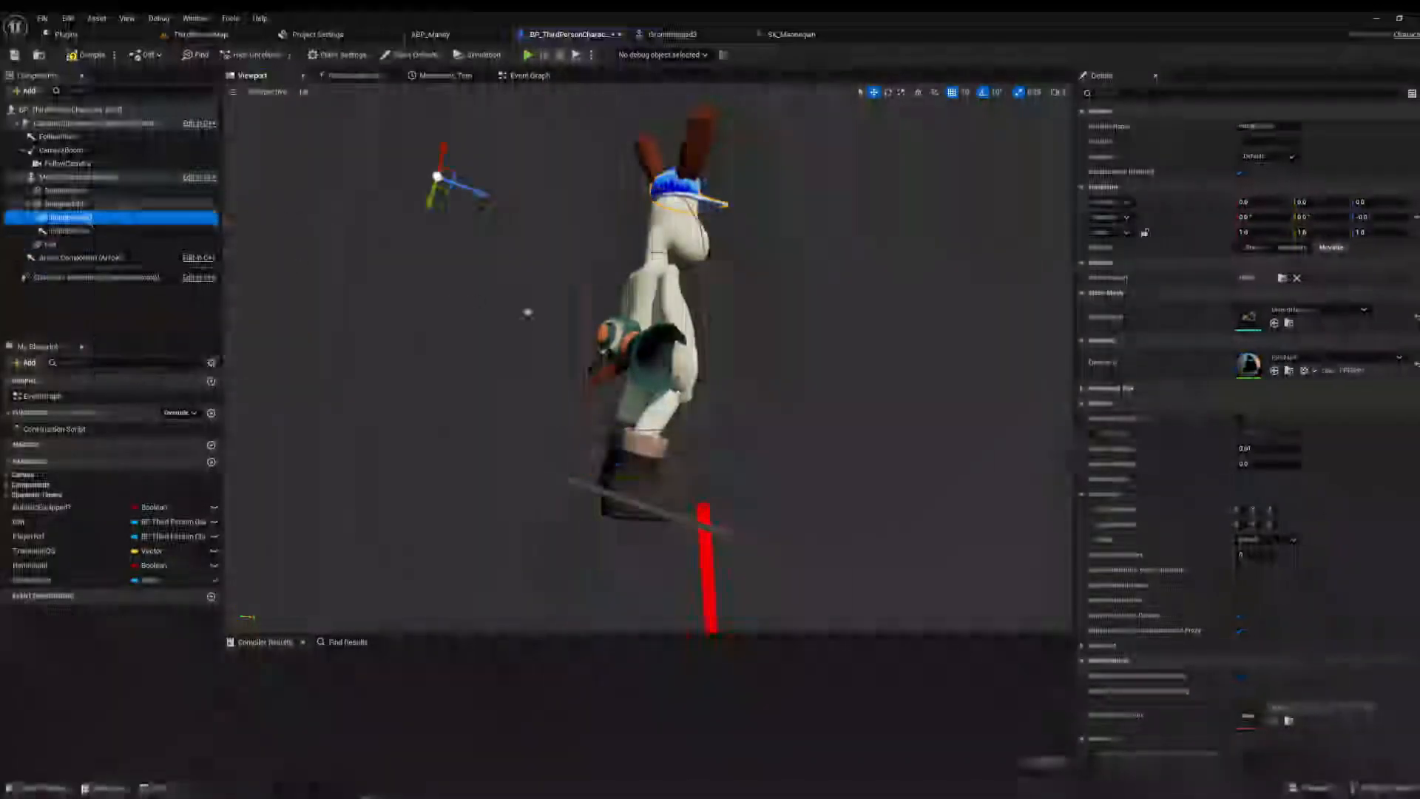
{"action": "right_click_drag", "start_coordinate": [574, 259], "coordinate": [455, 237]}
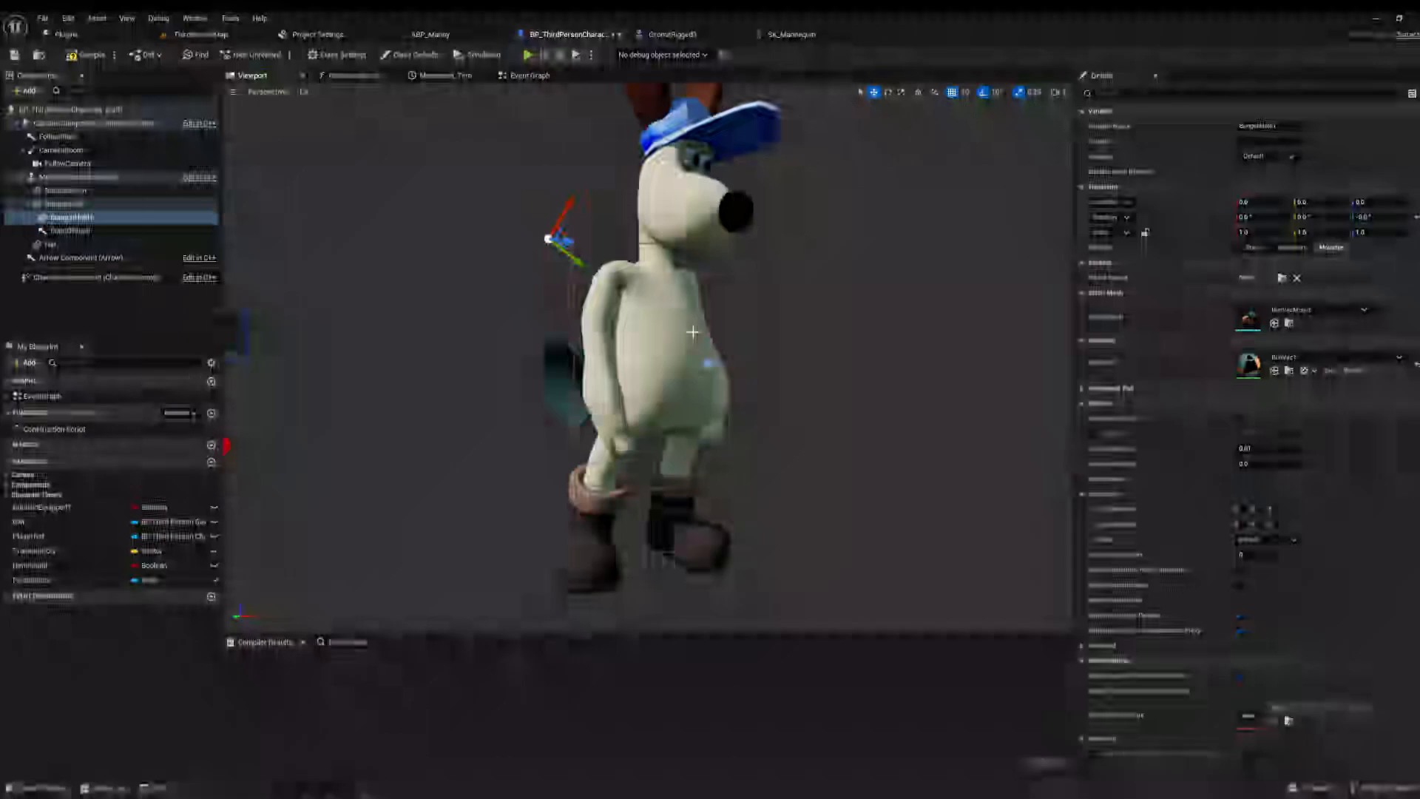
{"action": "right_click_drag", "start_coordinate": [513, 288], "coordinate": [481, 350]}
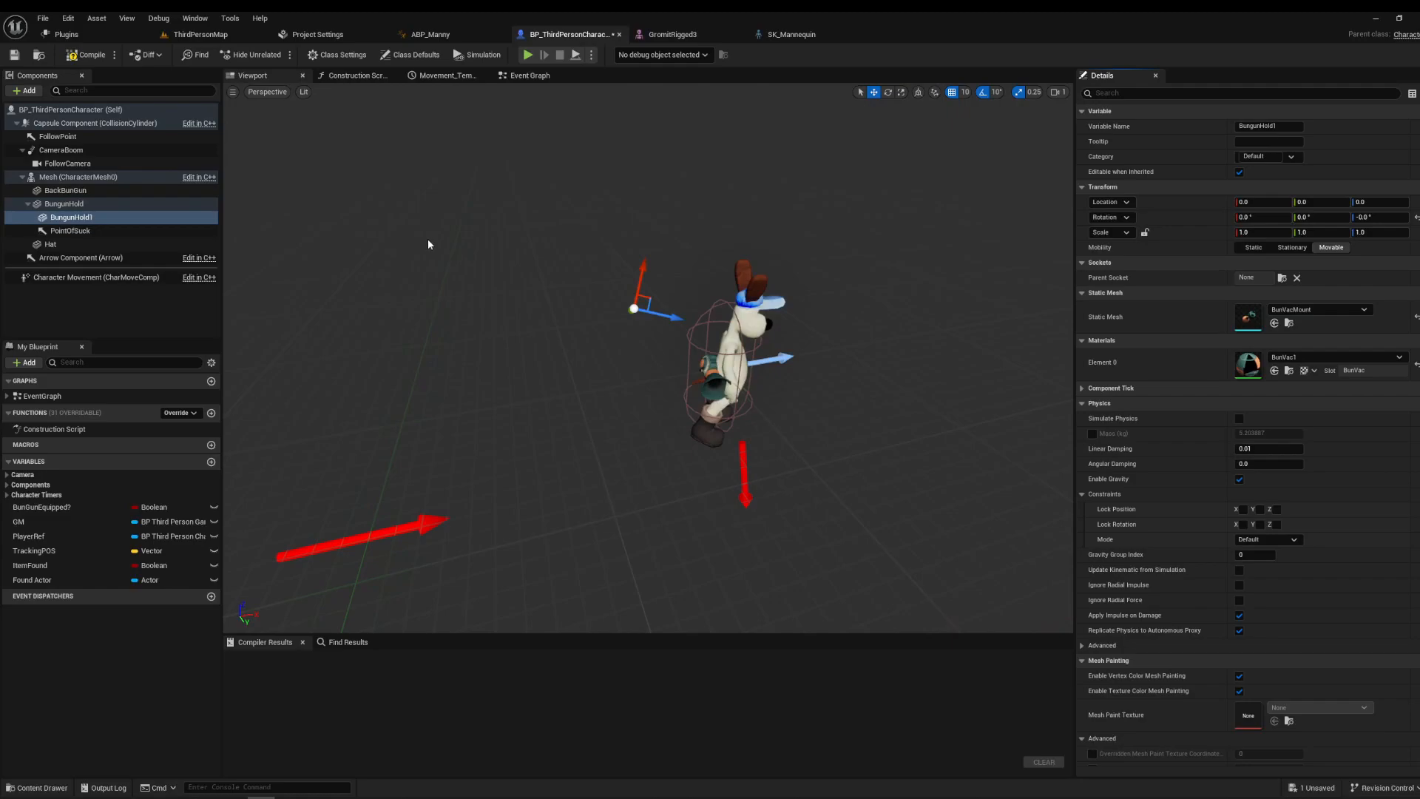
Review the character's Event Graph, from the camera, movement and input mapping sections to the Attack Set-up nodes.
{"action": "left_click", "coordinate": [528, 77]}
{"action": "scroll", "coordinate": [570, 295], "scroll_direction": "down", "scroll_amount": 4}
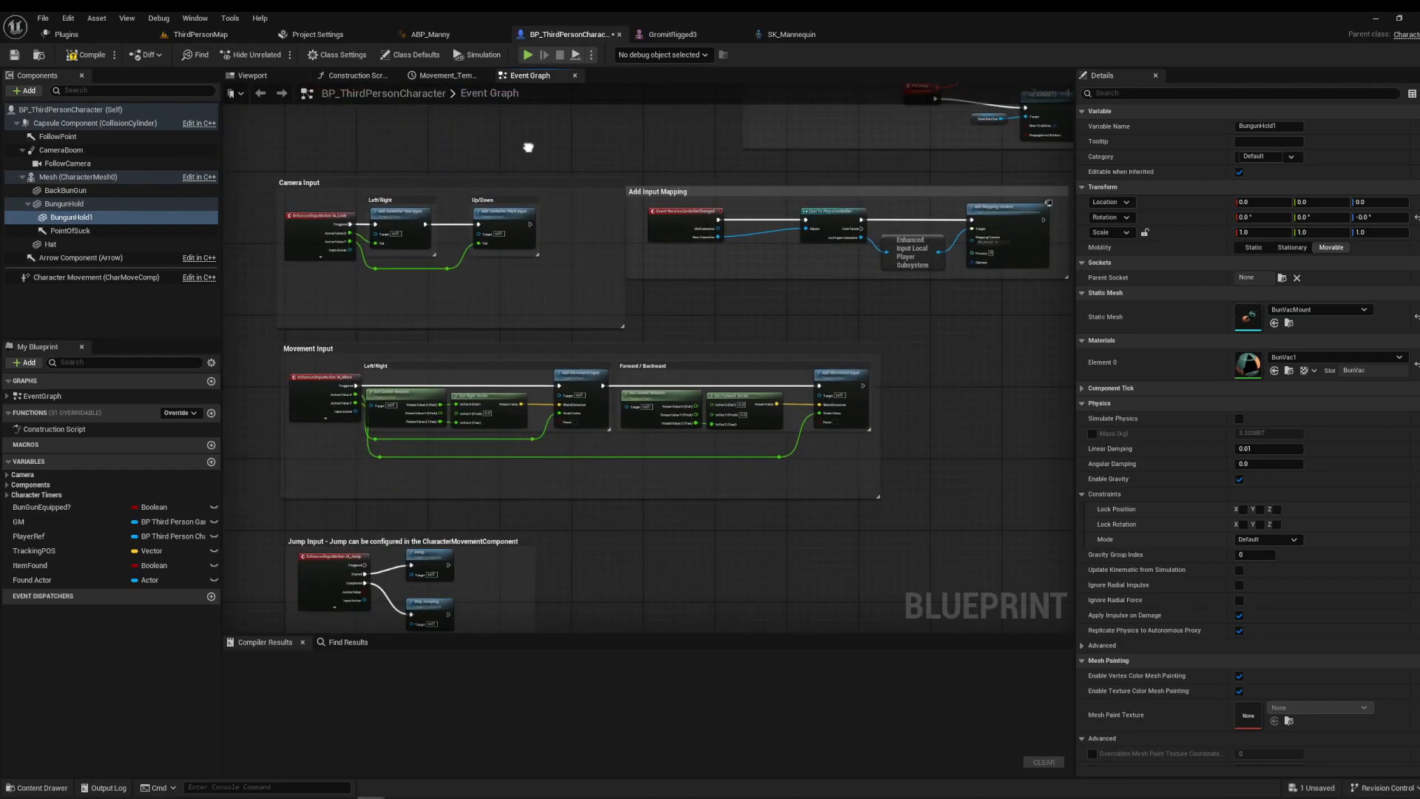
{"action": "scroll", "coordinate": [326, 226], "scroll_direction": "up", "scroll_amount": 2}
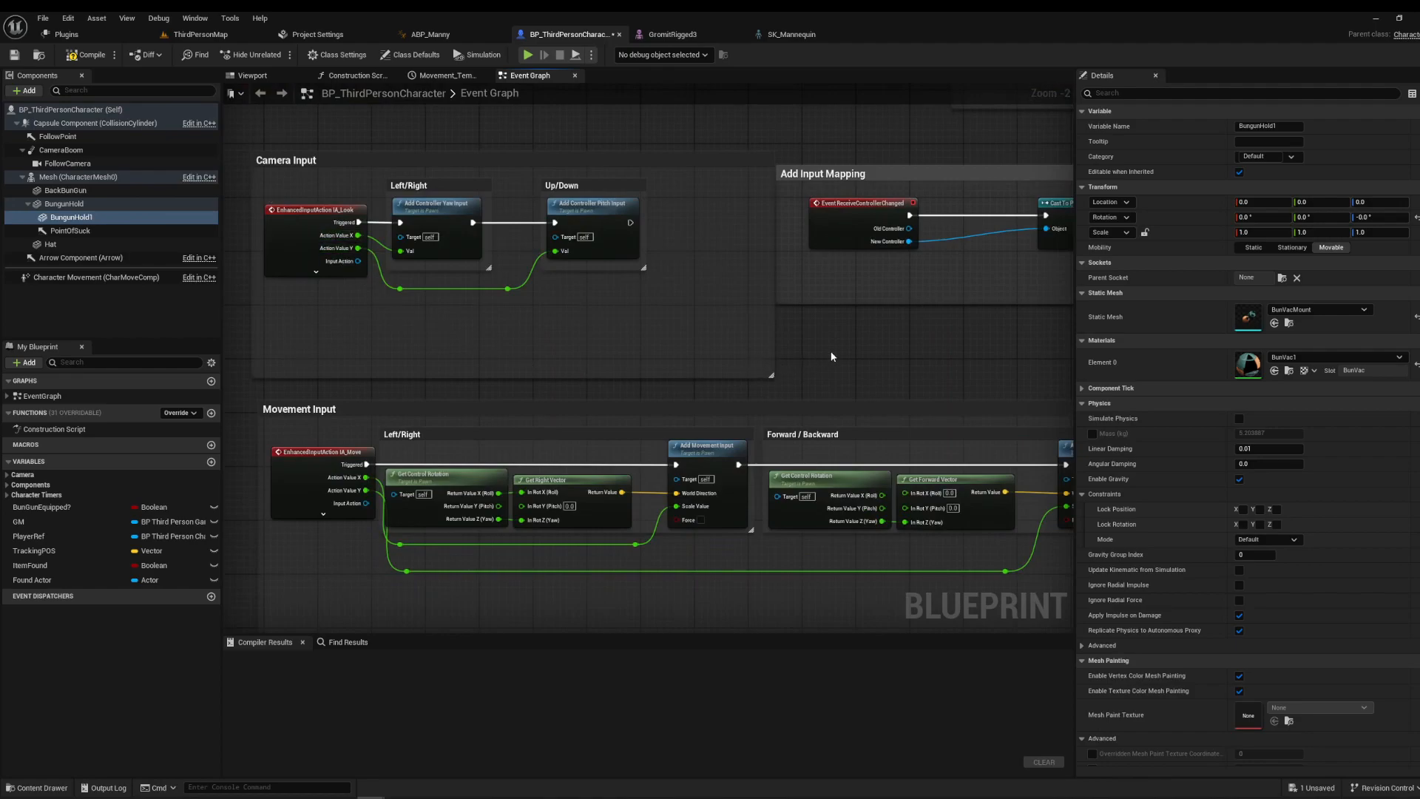
{"action": "right_click_drag", "start_coordinate": [750, 363], "coordinate": [549, 469]}
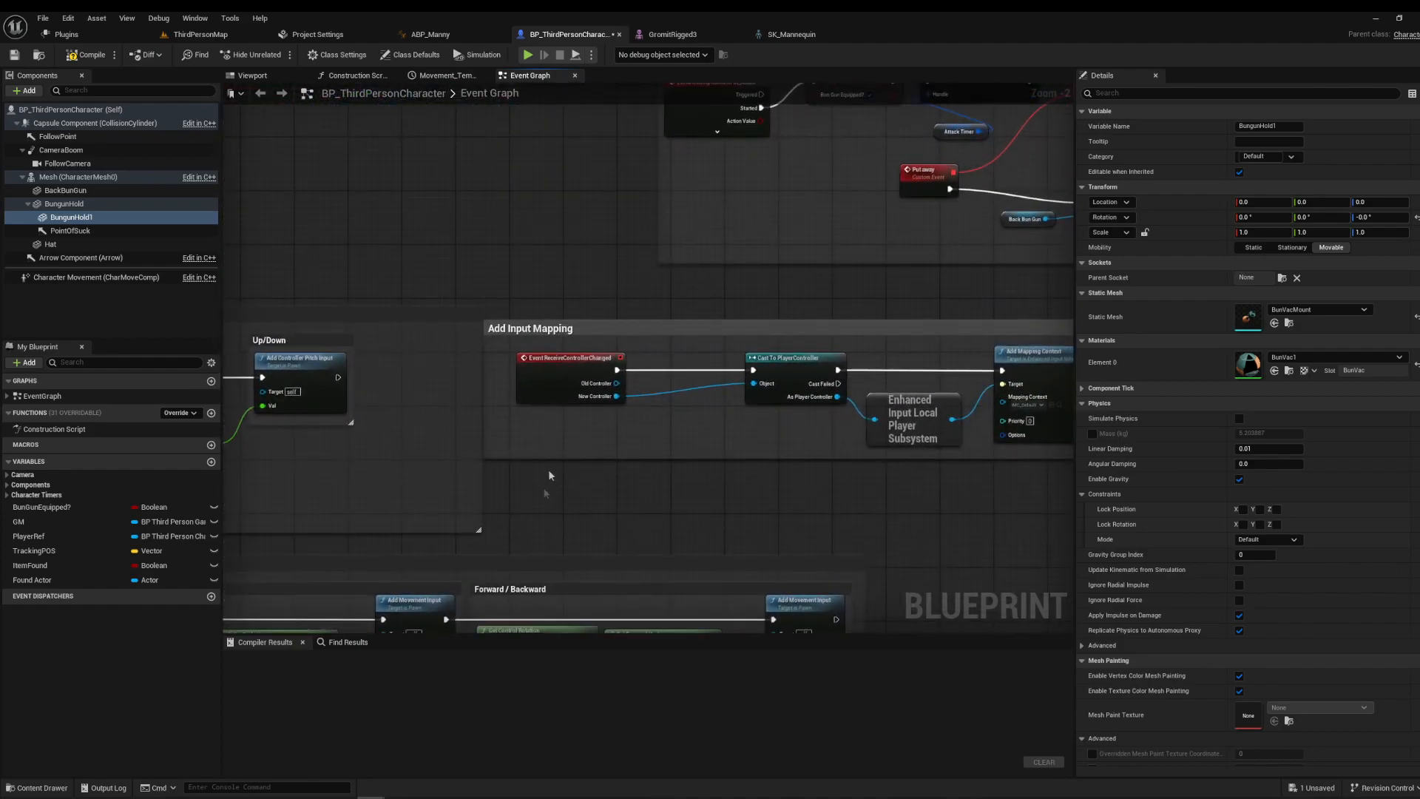
{"action": "right_click_drag", "start_coordinate": [485, 158], "coordinate": [237, 408]}
{"action": "right_click_drag", "start_coordinate": [575, 203], "coordinate": [525, 292]}
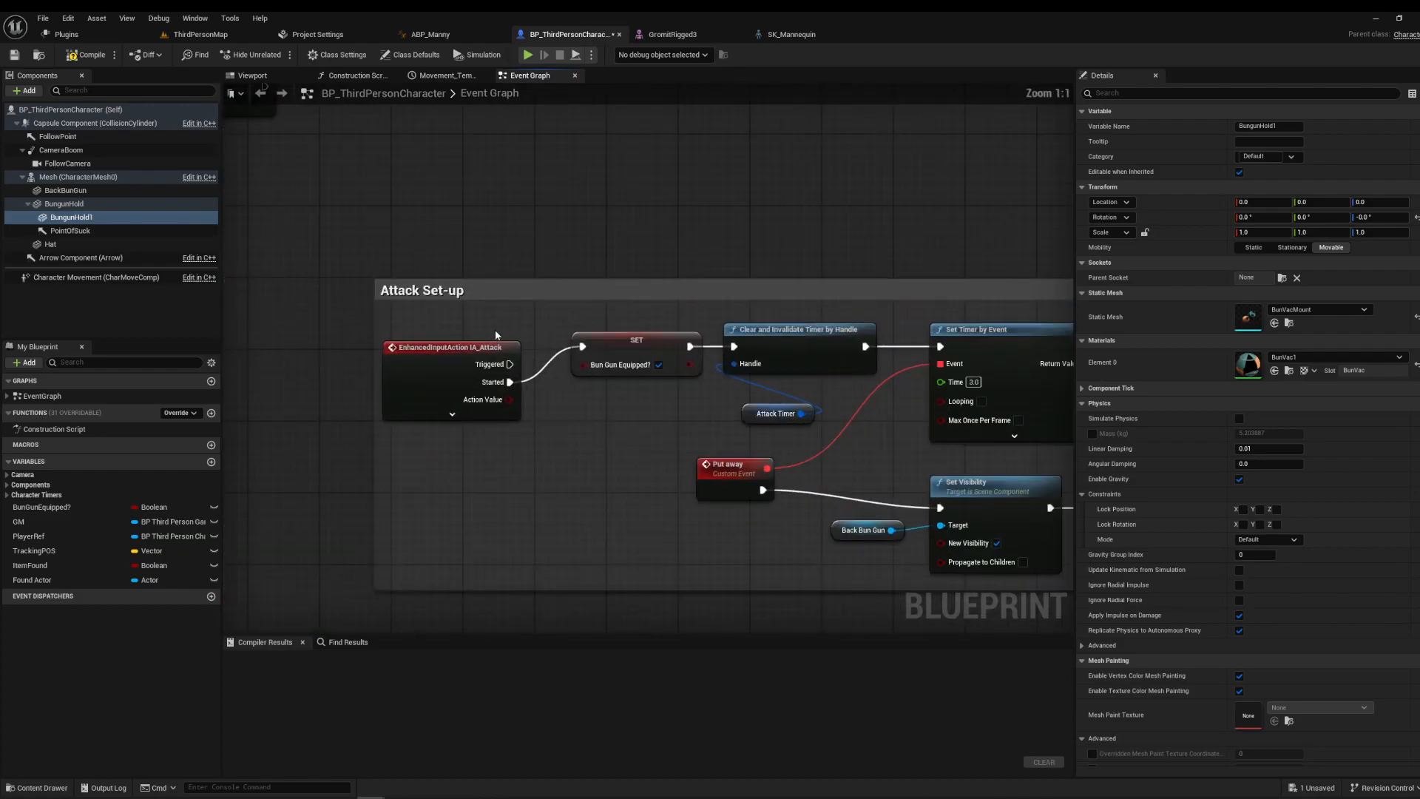
{"action": "scroll", "coordinate": [697, 375], "scroll_direction": "up", "scroll_amount": 2}
Examine the event nodes for Move Towards Player, Get Player Location, BeginPlay and Unpossessed in the Event Graph.
{"action": "right_click_drag", "start_coordinate": [398, 214], "coordinate": [816, 430]}
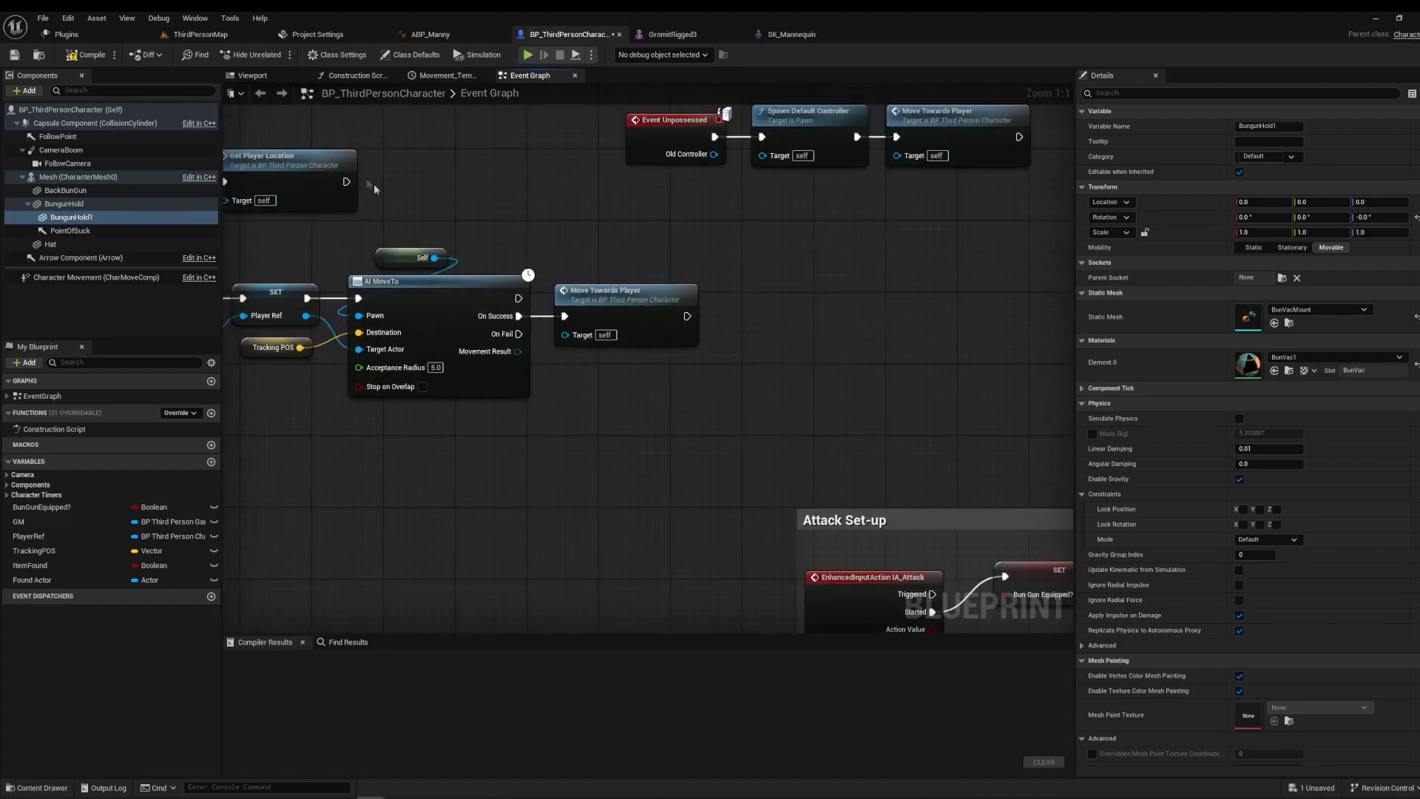
{"action": "right_click_drag", "start_coordinate": [386, 190], "coordinate": [968, 254]}
{"action": "right_click_drag", "start_coordinate": [594, 274], "coordinate": [491, 223]}
{"action": "scroll", "coordinate": [500, 223], "scroll_direction": "down", "scroll_amount": 2}
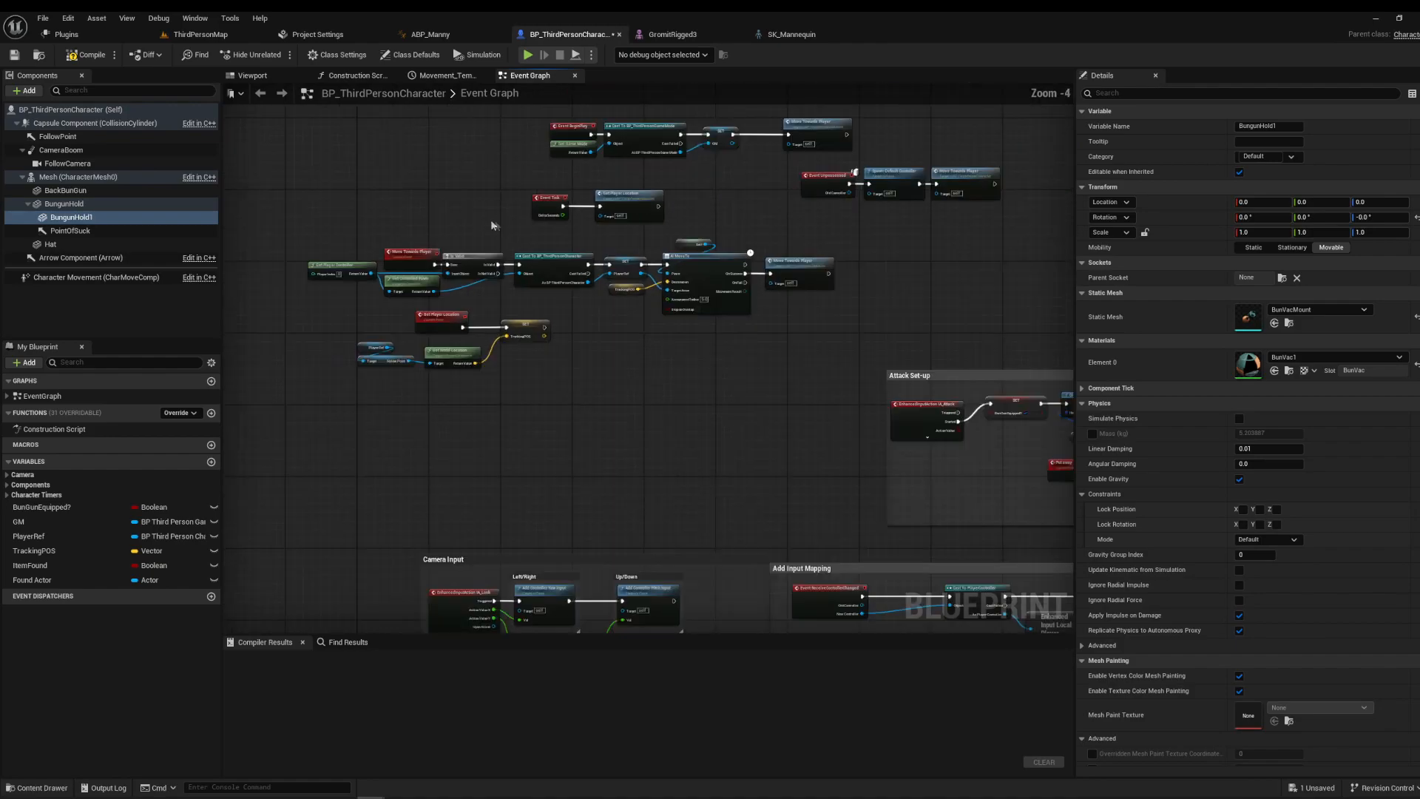
{"action": "scroll", "coordinate": [489, 218], "scroll_direction": "down", "scroll_amount": 1}
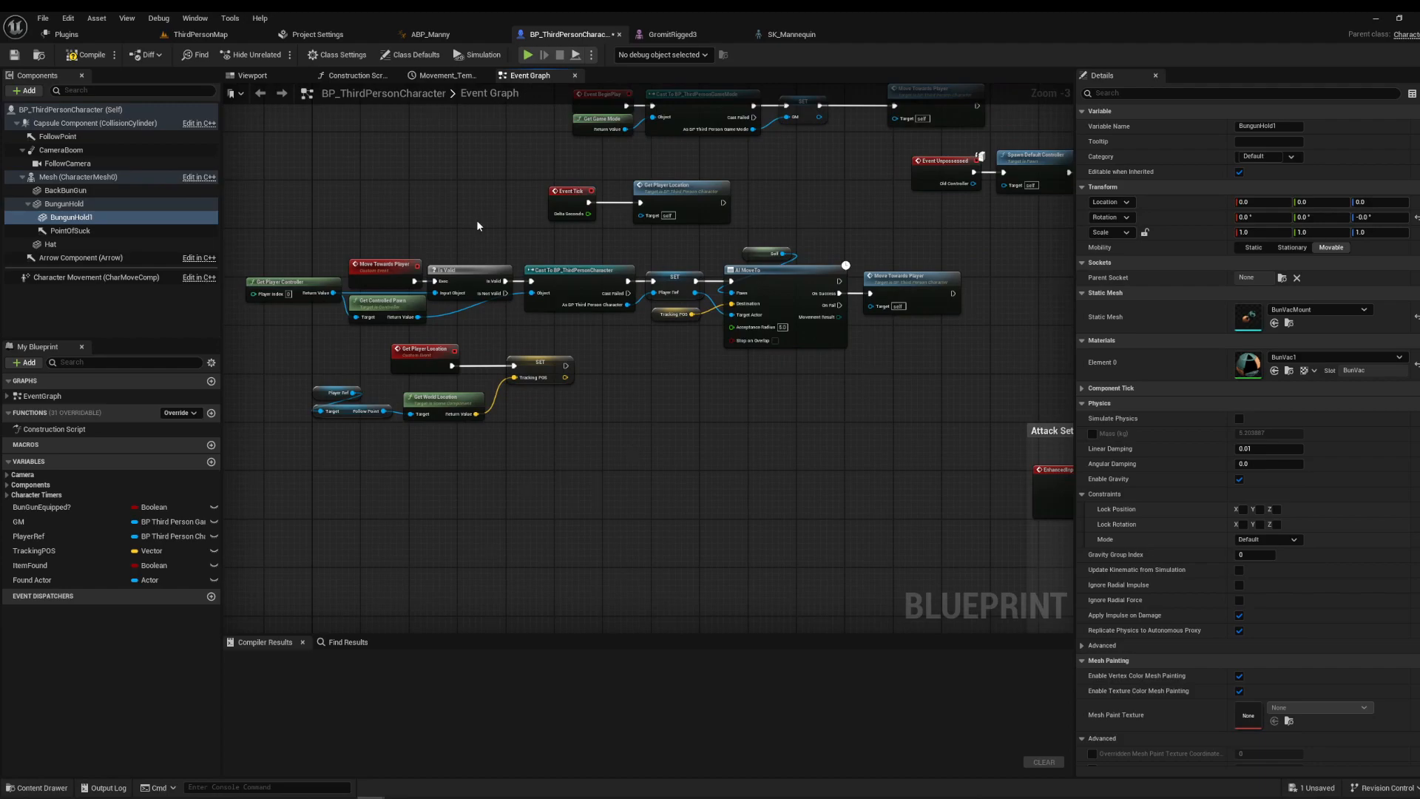
{"action": "right_click_drag", "start_coordinate": [818, 176], "coordinate": [845, 210]}
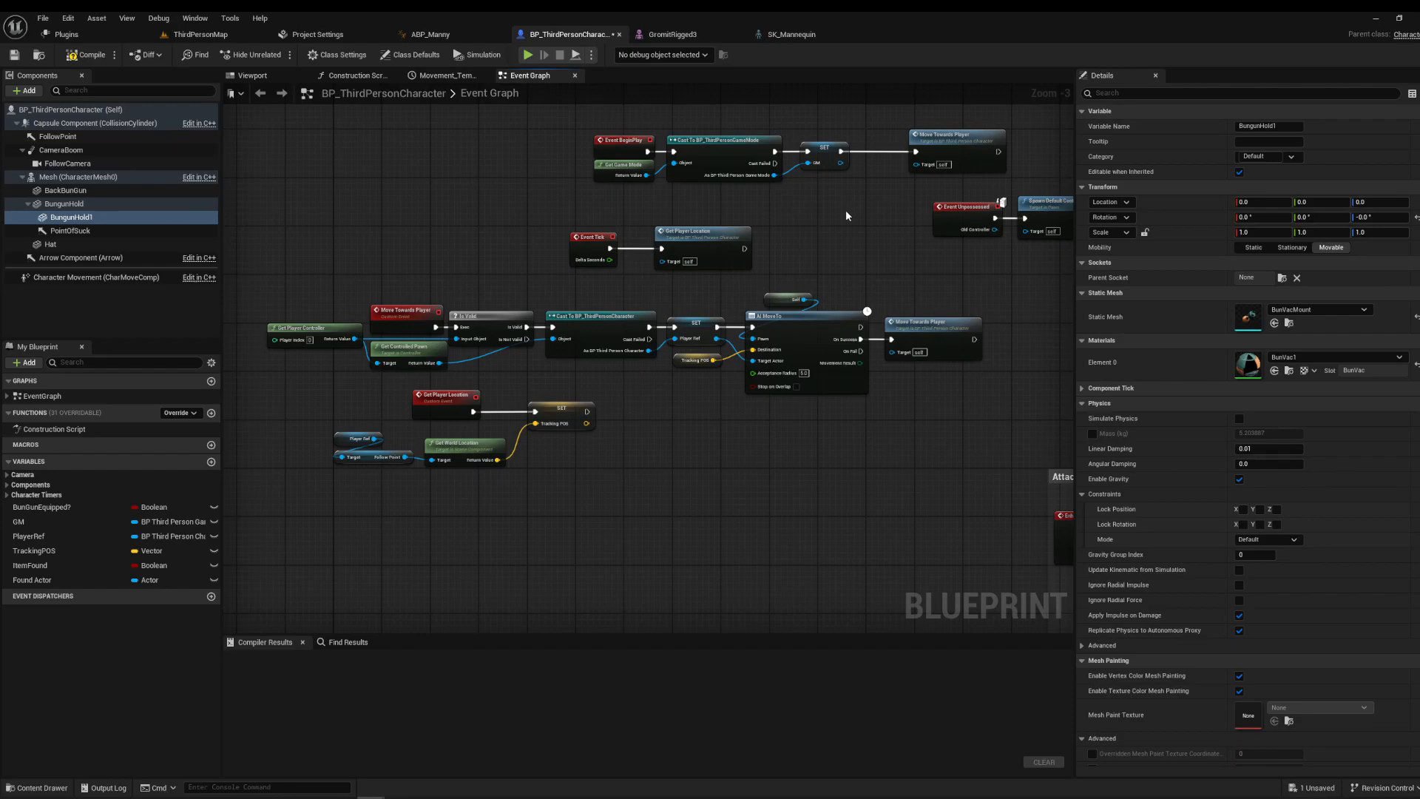
Examine the Event Tick chain calling Get Player Location and the Move Towards Player nodes in the Event Graph.
{"action": "scroll", "coordinate": [707, 256], "scroll_direction": "up", "scroll_amount": 3}
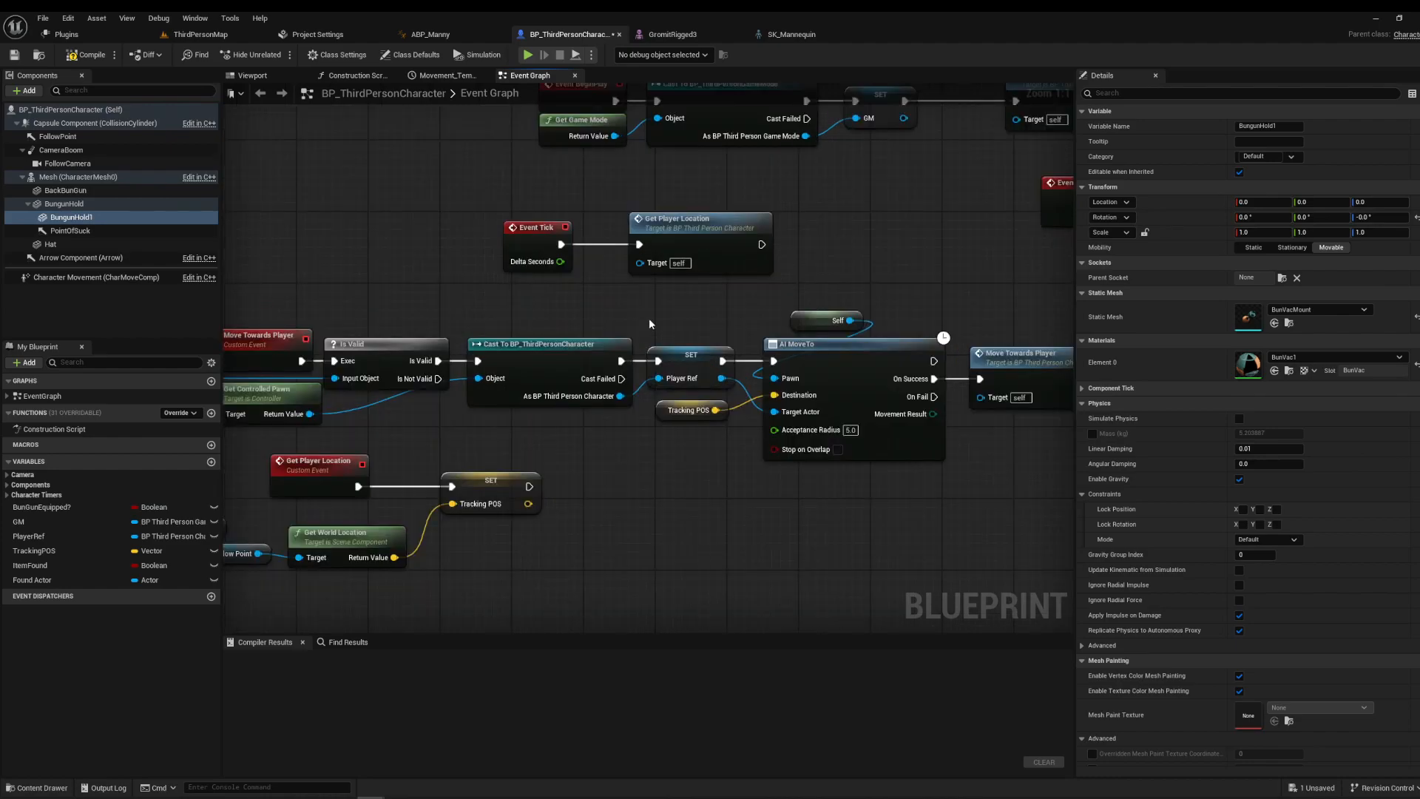
{"action": "right_click_drag", "start_coordinate": [650, 323], "coordinate": [641, 377]}
{"action": "right_click_drag", "start_coordinate": [779, 410], "coordinate": [780, 269]}
{"action": "left_click", "coordinate": [433, 291]}
{"action": "left_click", "coordinate": [559, 196]}
{"action": "right_click_drag", "start_coordinate": [559, 196], "coordinate": [370, 370]}
{"action": "left_click_drag", "start_coordinate": [427, 317], "coordinate": [704, 419]}
{"action": "left_click", "coordinate": [877, 339]}
{"action": "right_click_drag", "start_coordinate": [877, 339], "coordinate": [846, 343]}
{"action": "left_click_drag", "start_coordinate": [413, 324], "coordinate": [484, 415]}
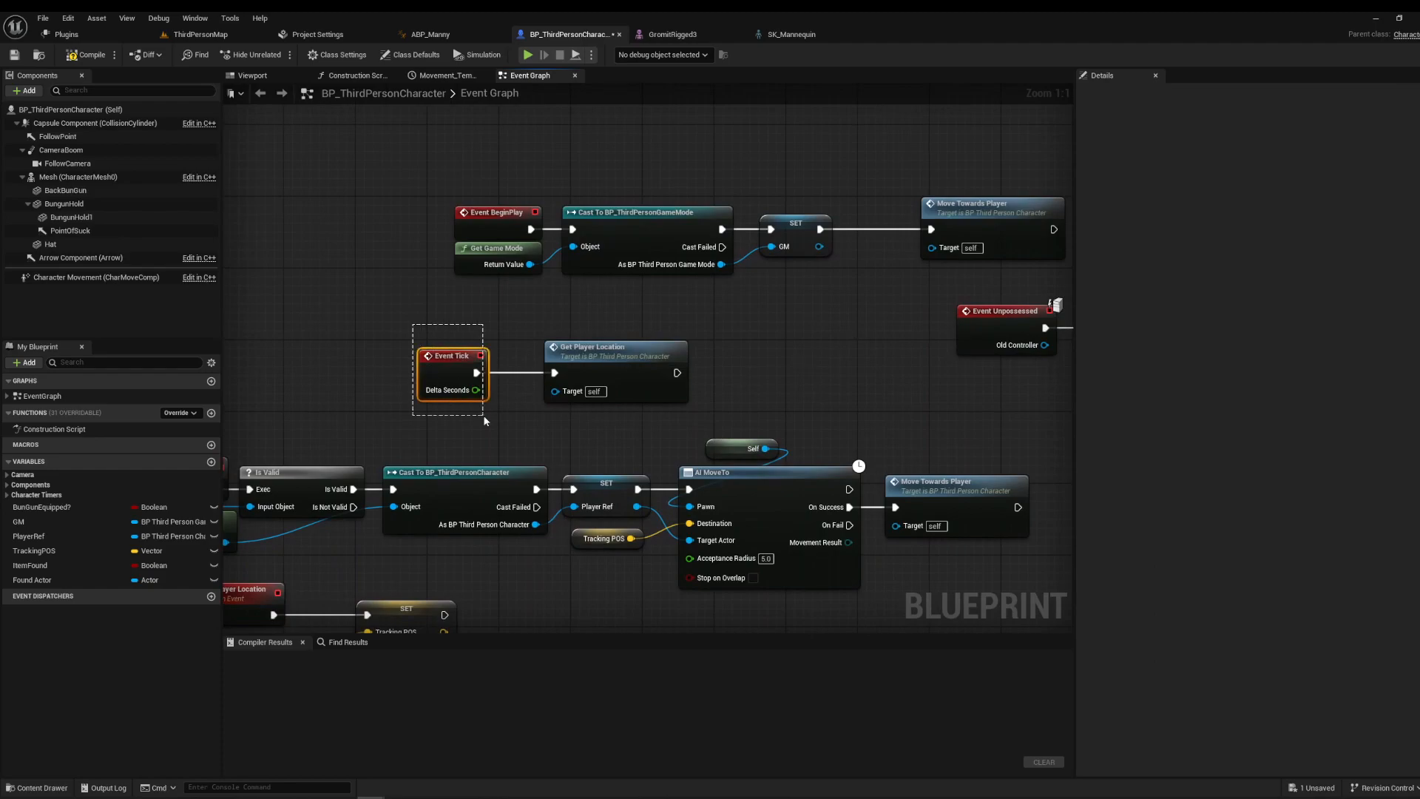
{"action": "left_click_drag", "start_coordinate": [484, 415], "coordinate": [485, 416]}
{"action": "left_click", "coordinate": [897, 359]}
{"action": "right_click_drag", "start_coordinate": [899, 358], "coordinate": [780, 451]}
Reposition the Move Towards Player call in the BeginPlay chain closer to the node that sets GM.
{"action": "left_click_drag", "start_coordinate": [361, 259], "coordinate": [943, 368]}
{"action": "left_click", "coordinate": [887, 284]}
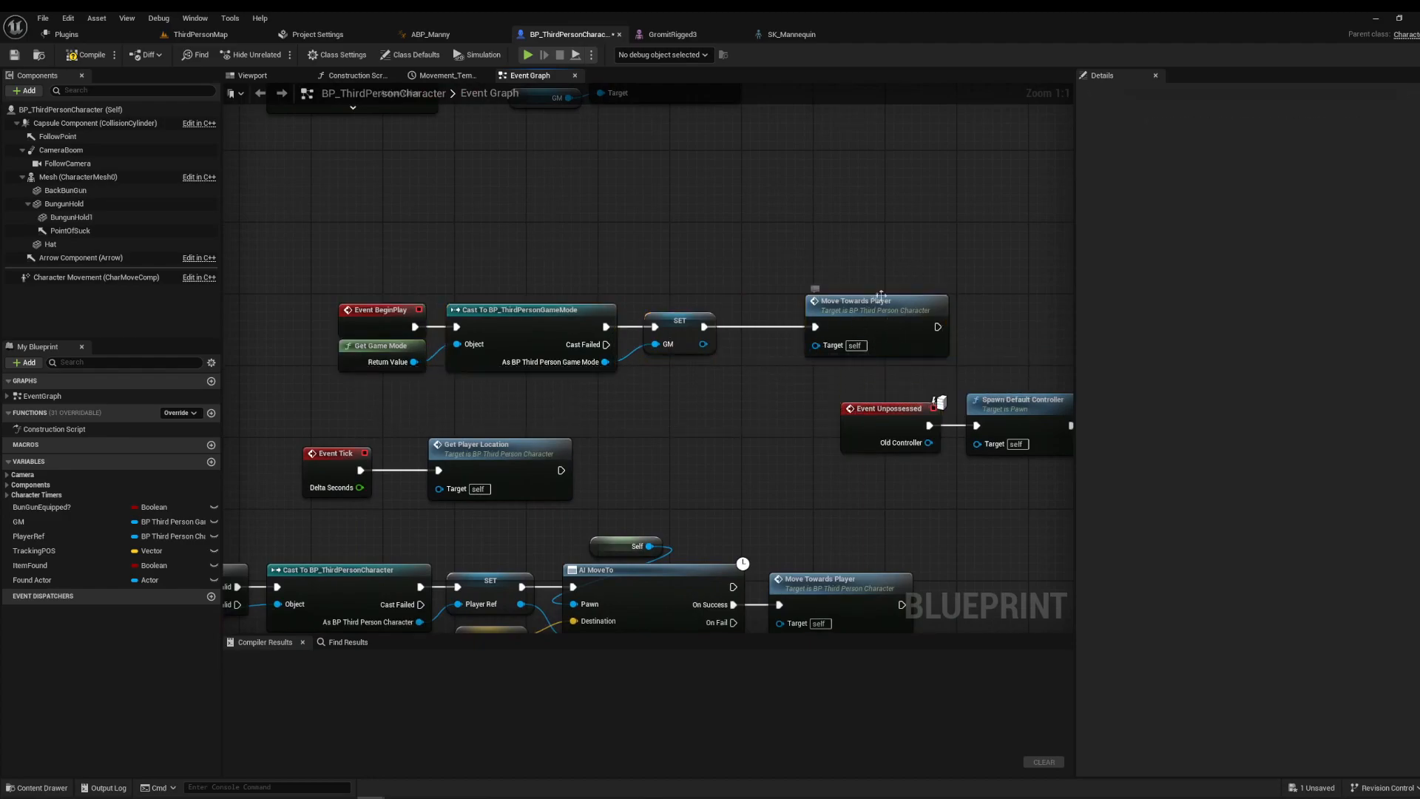
{"action": "left_click_drag", "start_coordinate": [883, 315], "coordinate": [819, 315]}
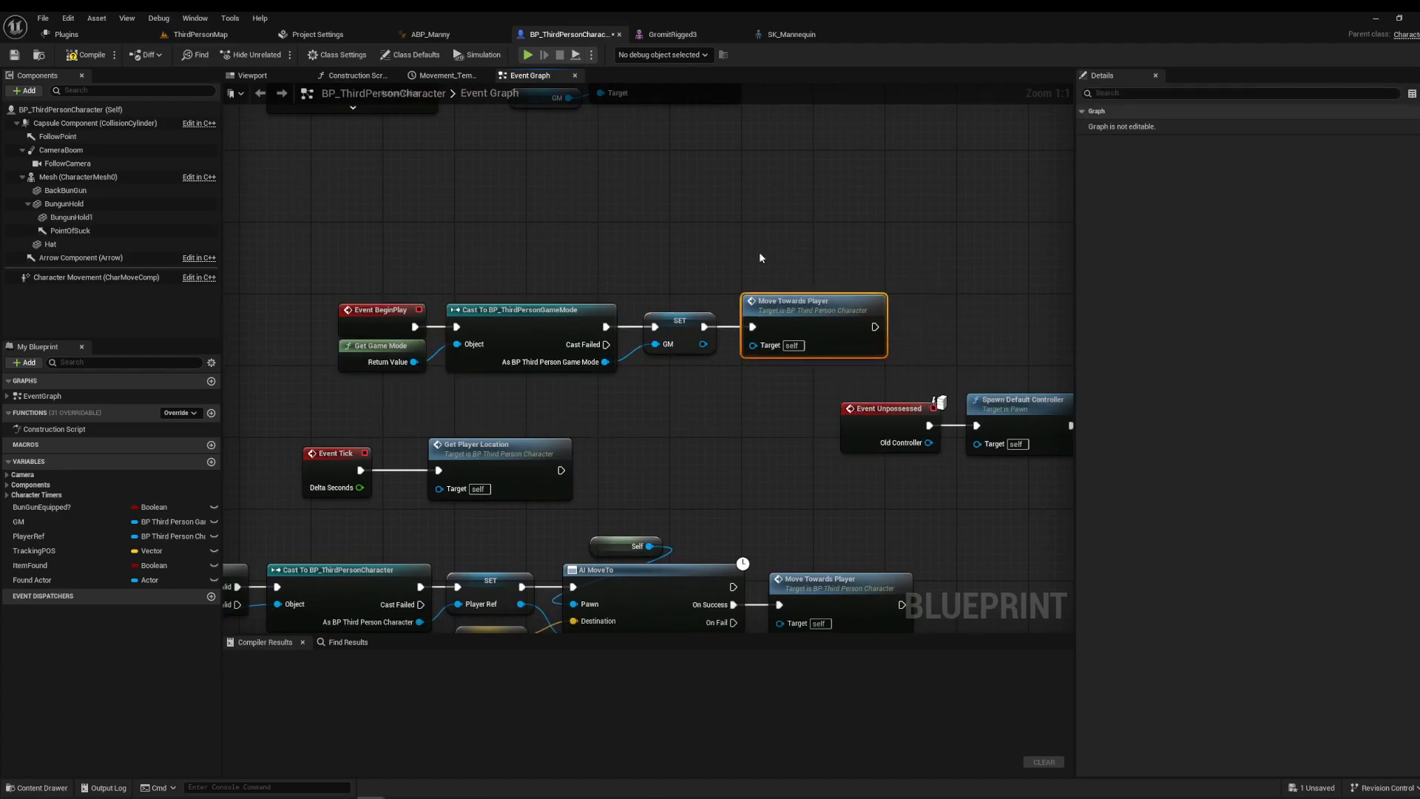
{"action": "left_click_drag", "start_coordinate": [761, 257], "coordinate": [761, 444]}
Examine the IA_SwitchCharacter and Event Unpossessed chains and the BunVac equip and unequip section of the graph.
{"action": "right_click_drag", "start_coordinate": [761, 444], "coordinate": [1064, 306]}
{"action": "left_click_drag", "start_coordinate": [308, 378], "coordinate": [385, 436]}
{"action": "left_click", "coordinate": [506, 279]}
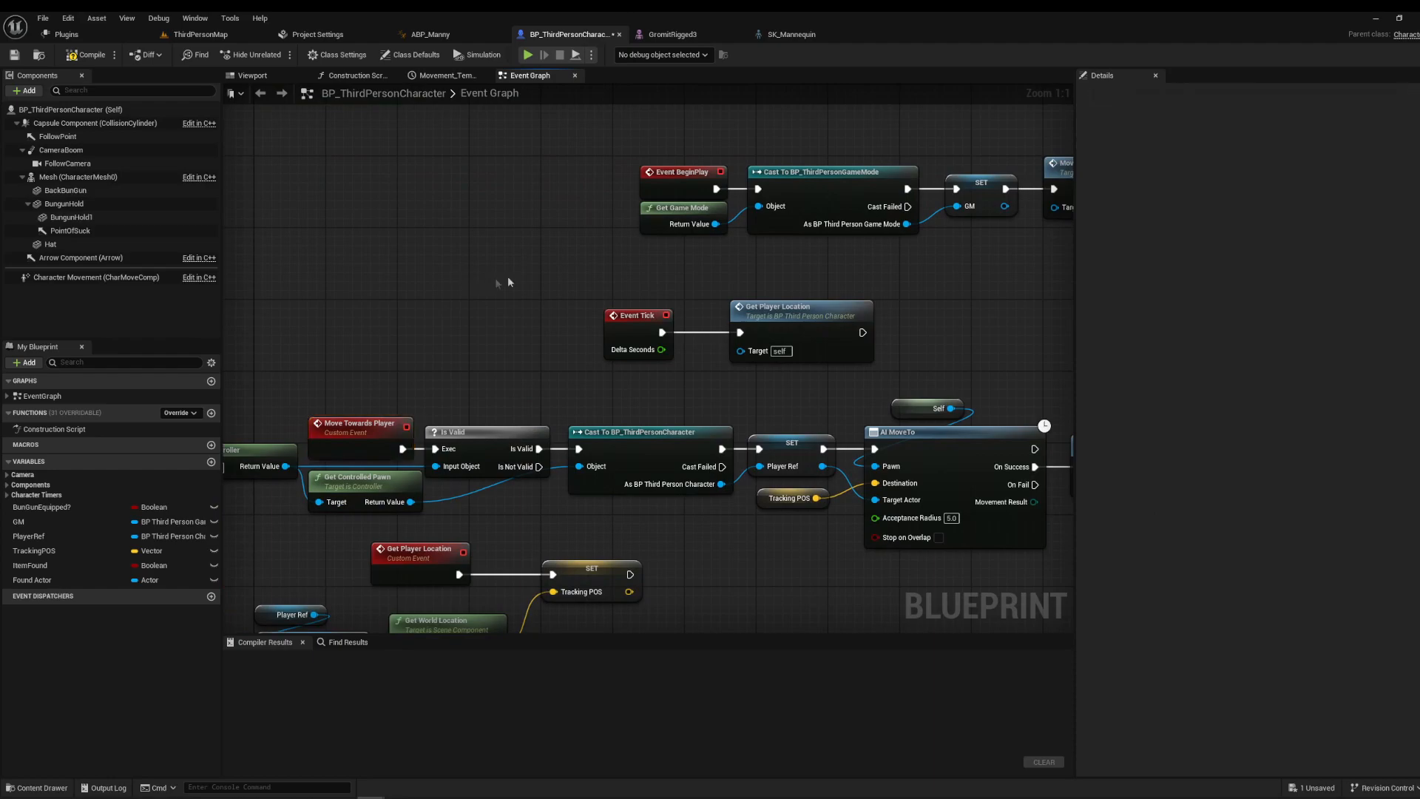
{"action": "right_click_drag", "start_coordinate": [813, 111], "coordinate": [669, 415]}
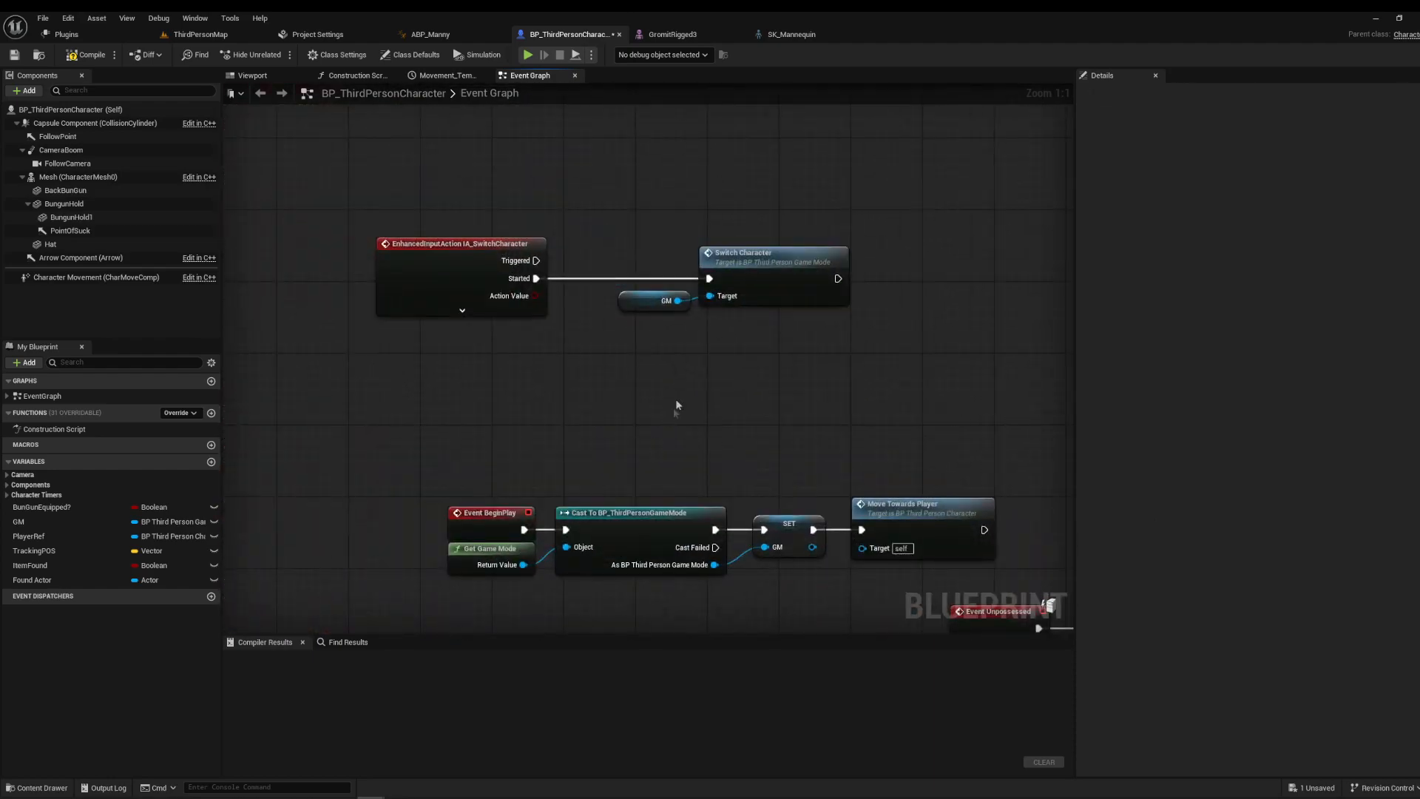
{"action": "left_click_drag", "start_coordinate": [601, 223], "coordinate": [800, 380]}
{"action": "left_click", "coordinate": [918, 440]}
{"action": "left_click_drag", "start_coordinate": [619, 197], "coordinate": [799, 387]}
{"action": "left_click_drag", "start_coordinate": [601, 363], "coordinate": [685, 302]}
{"action": "left_click", "coordinate": [666, 435]}
{"action": "right_click_drag", "start_coordinate": [808, 444], "coordinate": [387, 208]}
{"action": "right_click_drag", "start_coordinate": [753, 297], "coordinate": [732, 225]}
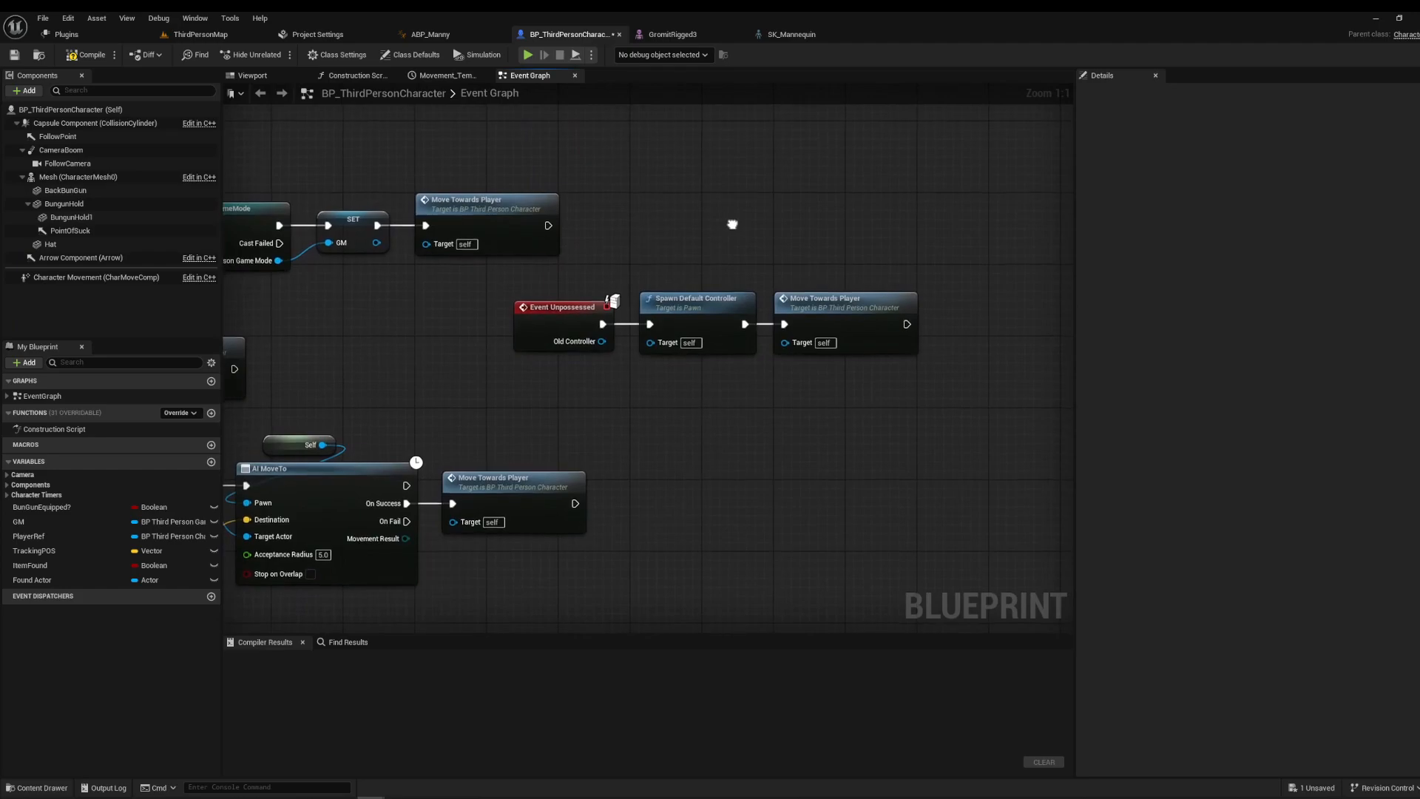
{"action": "left_click_drag", "start_coordinate": [527, 275], "coordinate": [892, 390]}
{"action": "scroll", "coordinate": [893, 387], "scroll_direction": "down", "scroll_amount": 2}
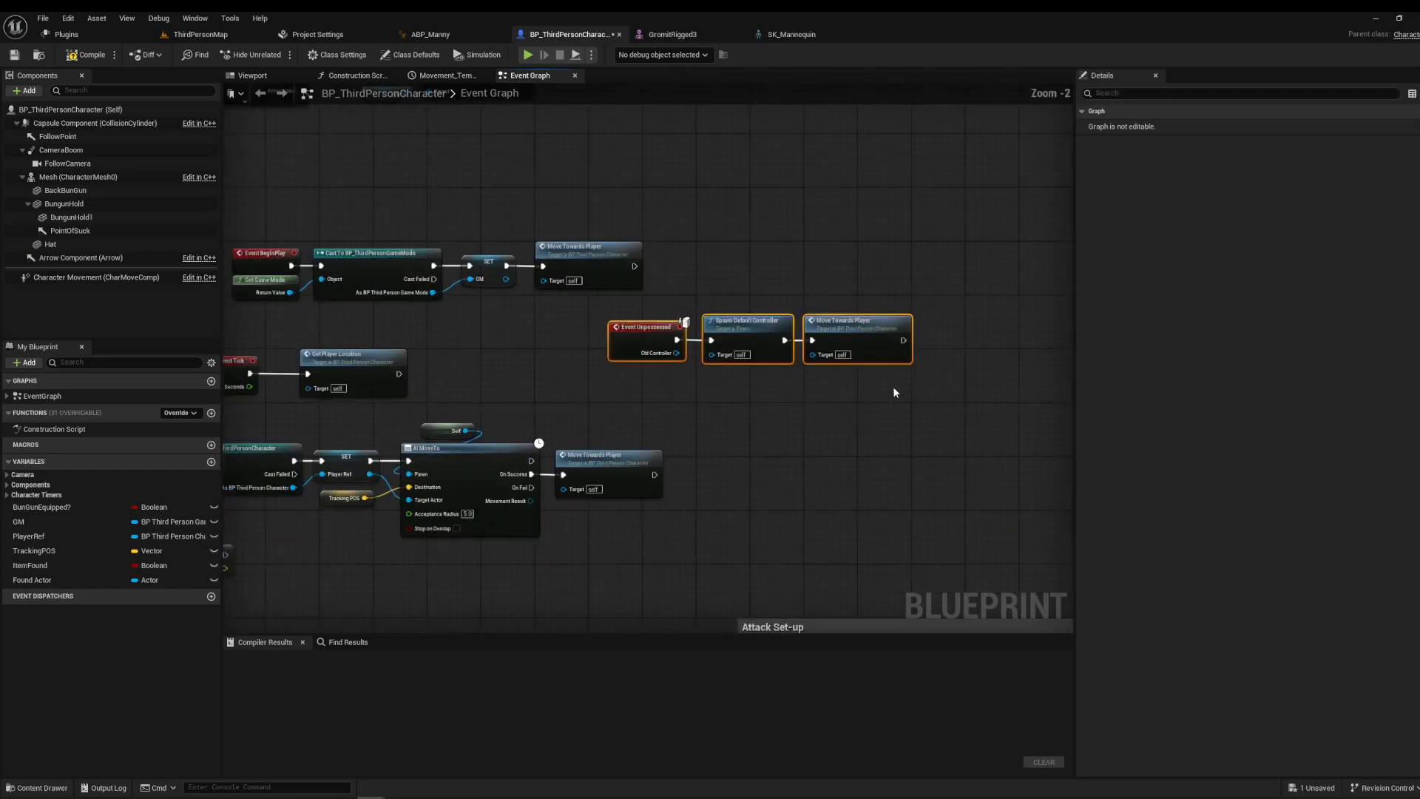
{"action": "scroll", "coordinate": [893, 392], "scroll_direction": "down", "scroll_amount": 3}
{"action": "right_click_drag", "start_coordinate": [803, 435], "coordinate": [774, 475]}
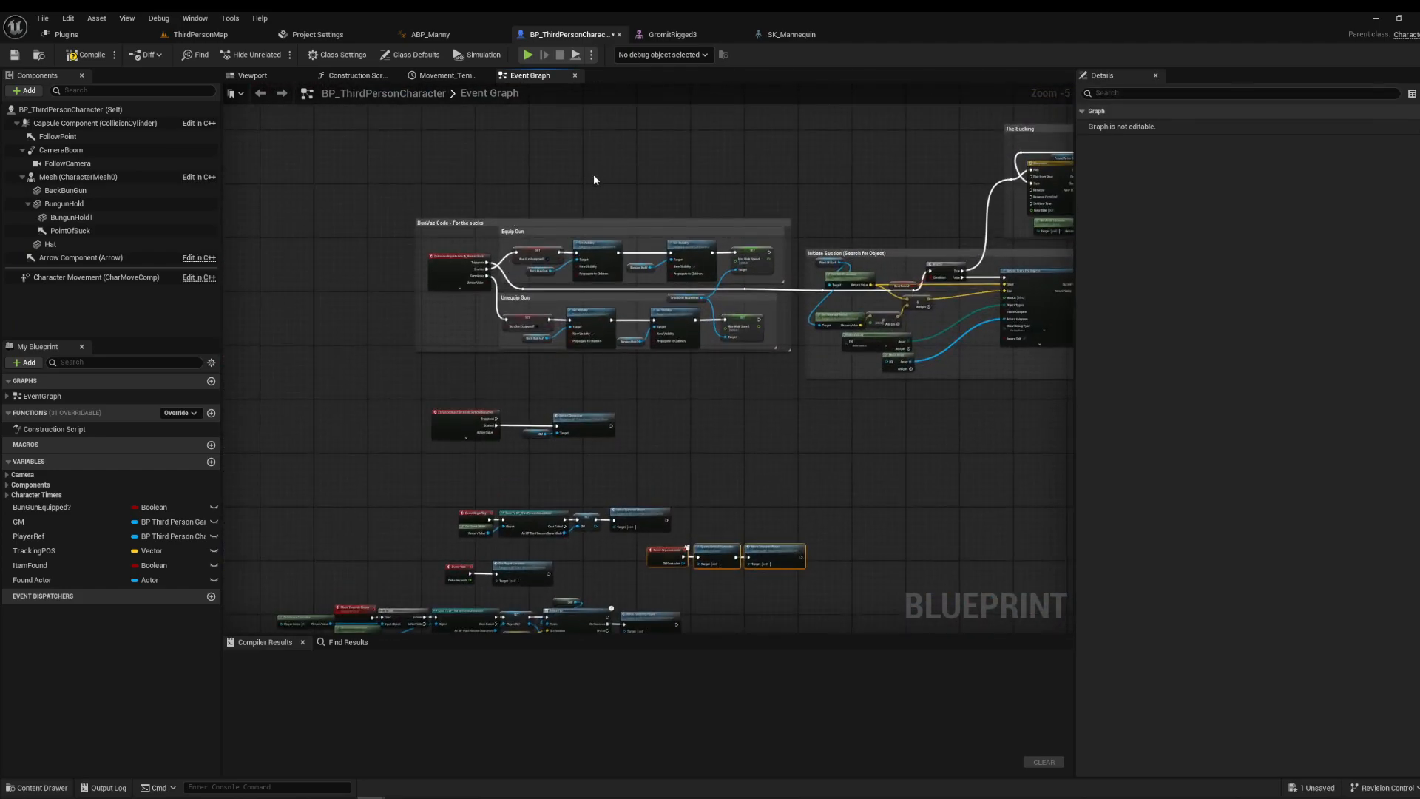
{"action": "right_click_drag", "start_coordinate": [593, 176], "coordinate": [225, 296]}
{"action": "right_click_drag", "start_coordinate": [560, 310], "coordinate": [935, 294]}
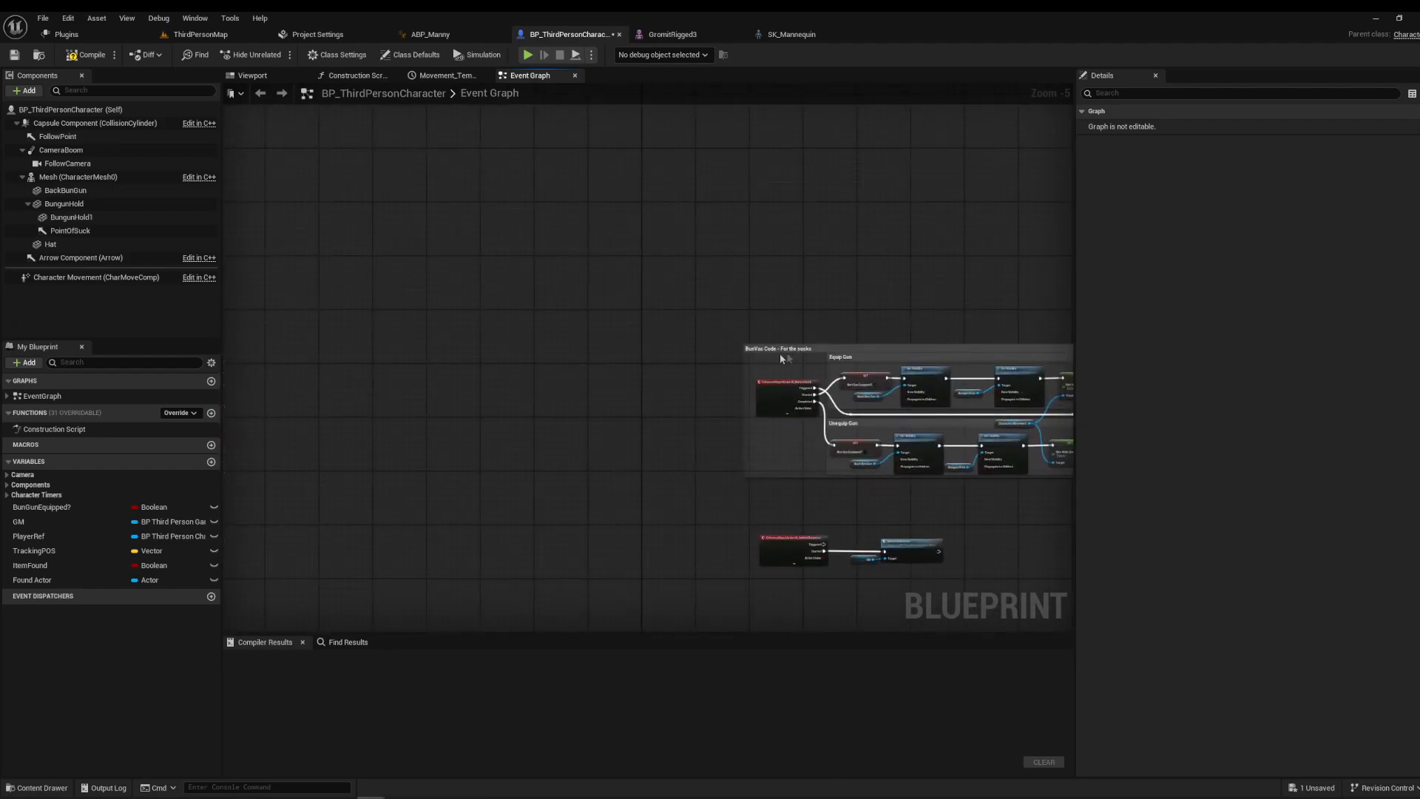
{"action": "right_click_drag", "start_coordinate": [641, 400], "coordinate": [557, 374]}
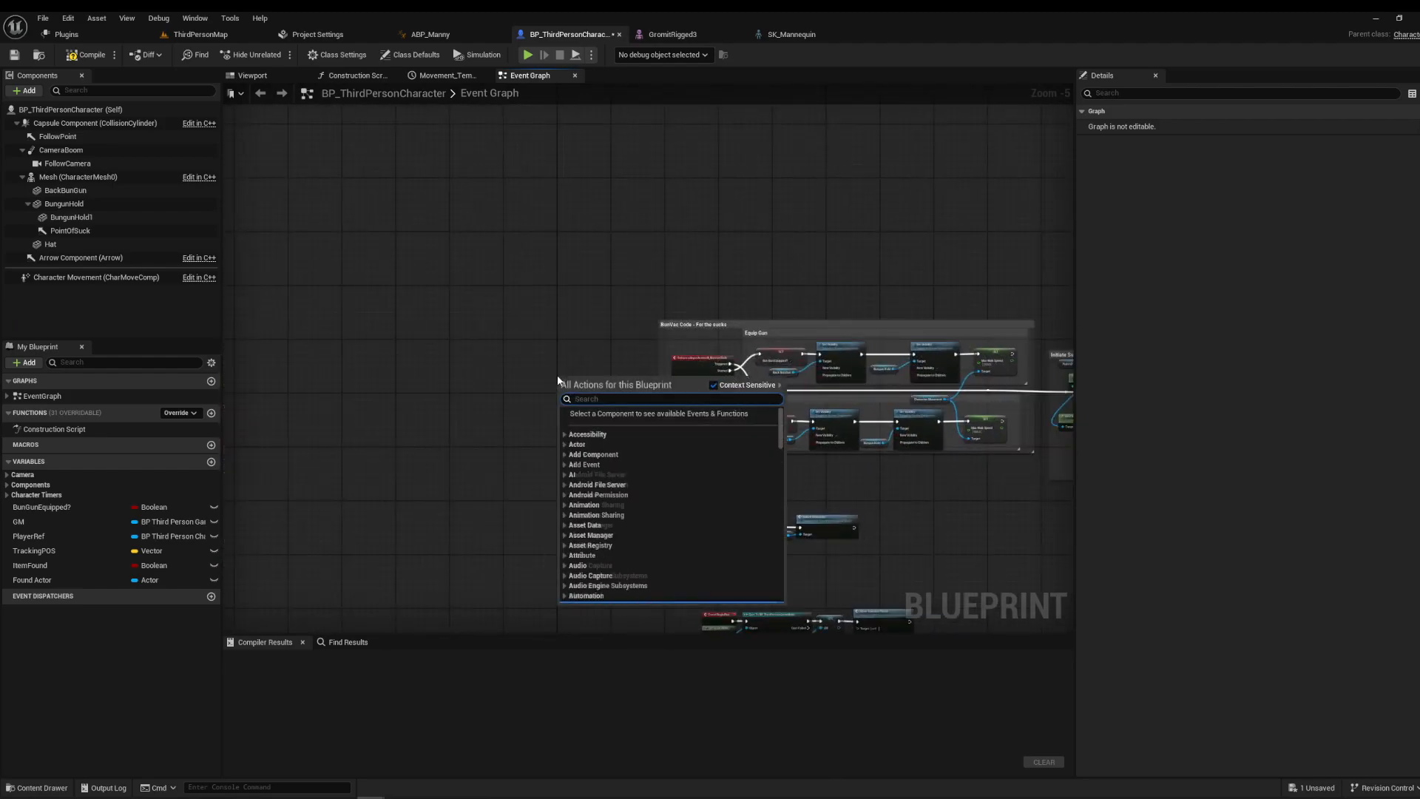
{"action": "left_click", "coordinate": [528, 305]}
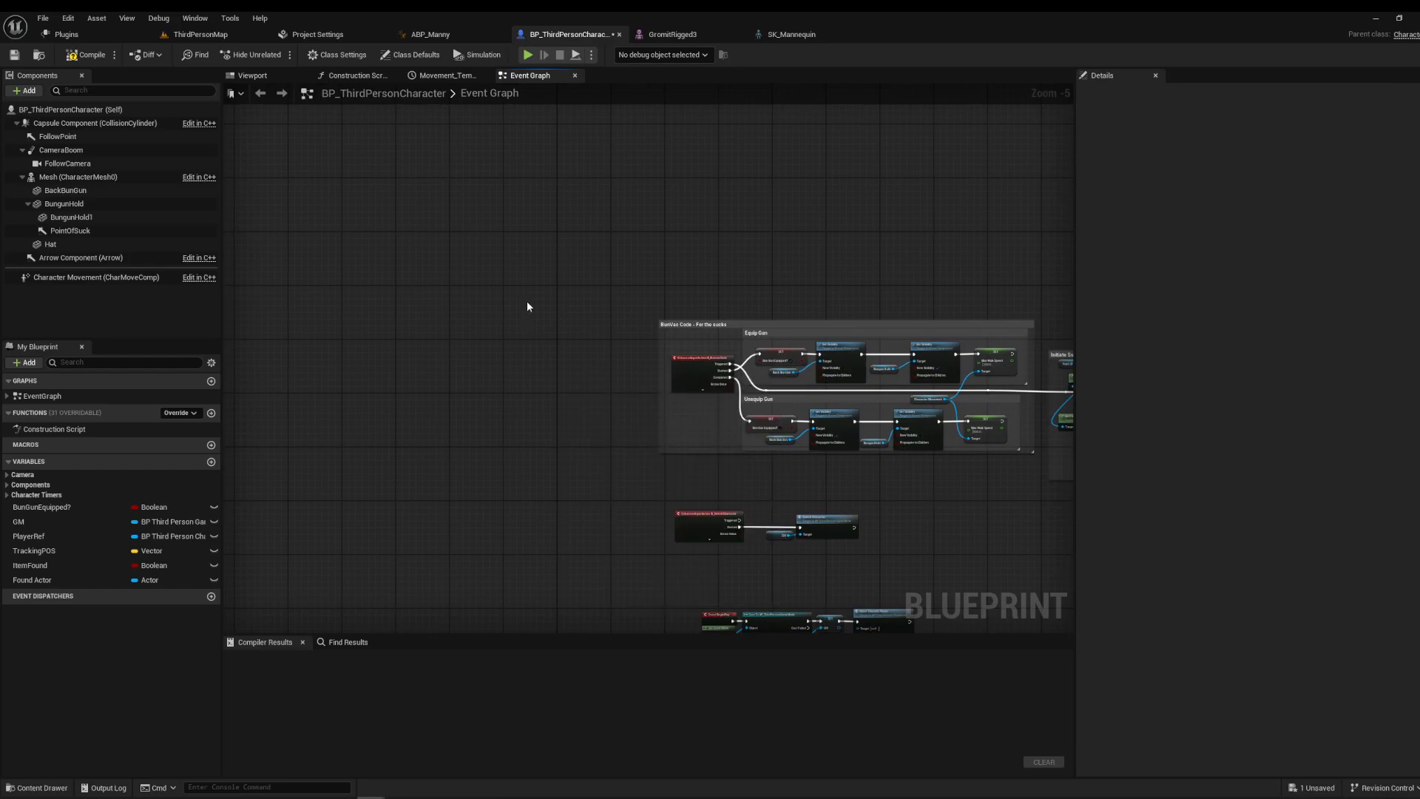
Play the game in a preview window and walk Gromit from side to side to check his animations.
{"action": "left_click", "coordinate": [529, 59]}
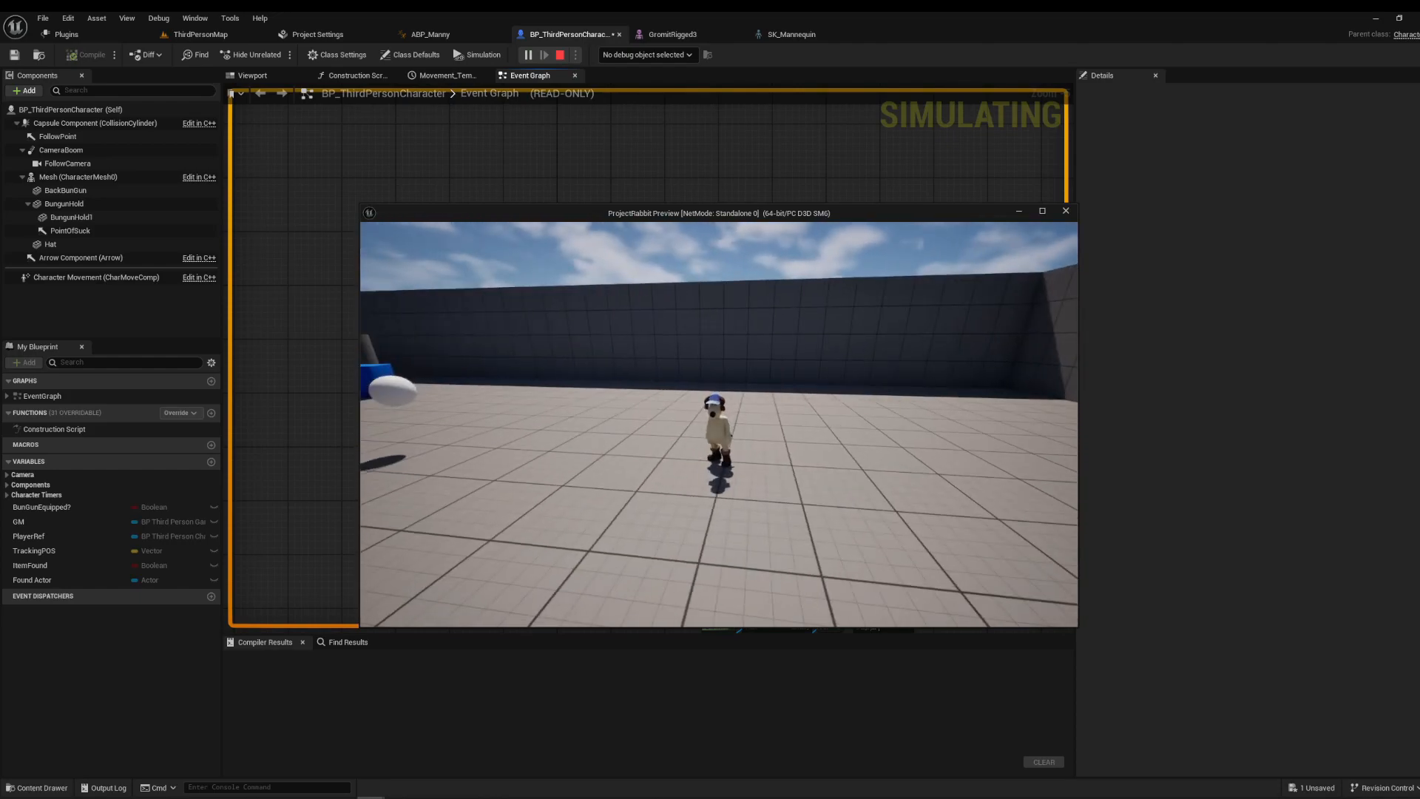
{"action": "key", "text": "d"}
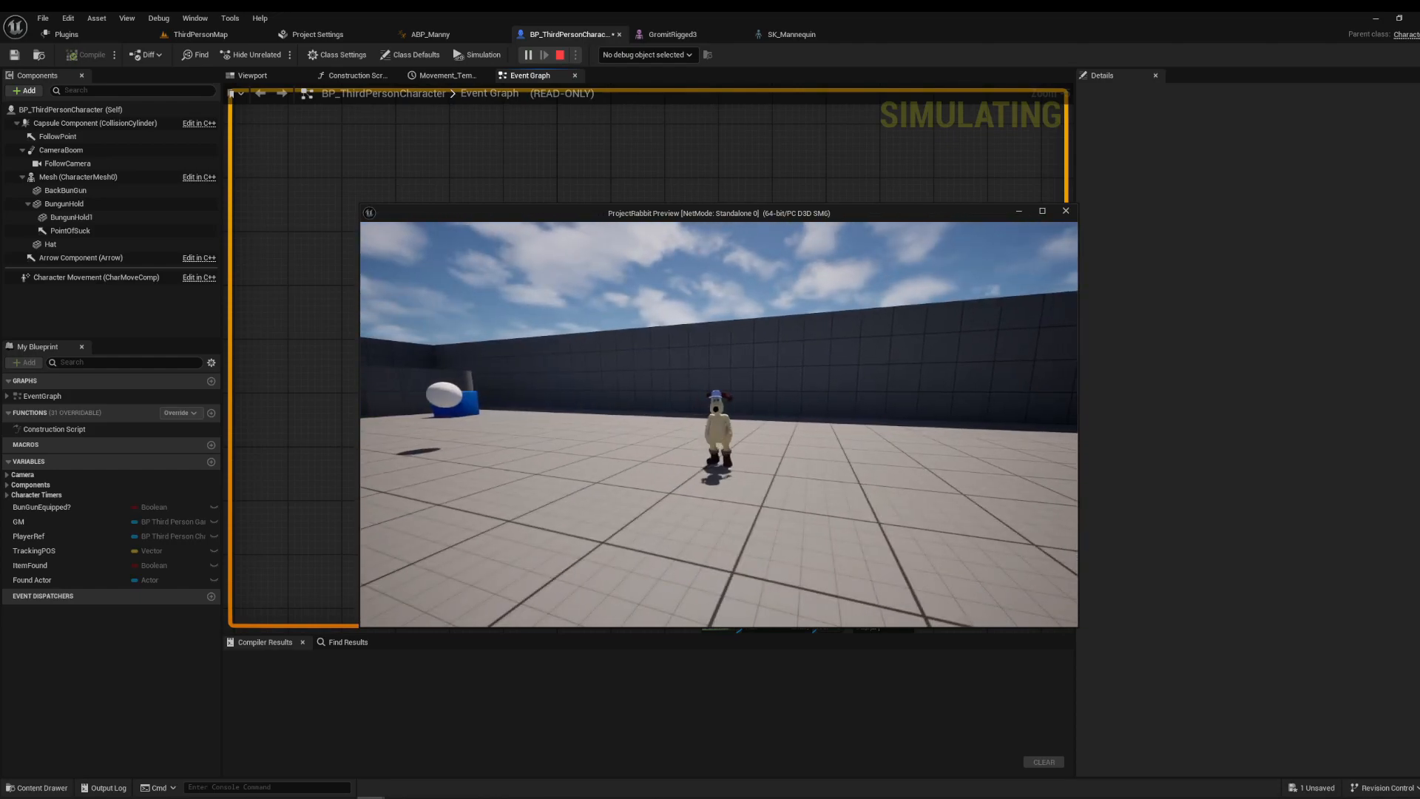
{"action": "key", "text": "a"}
{"action": "key", "text": "d"}
{"action": "key", "text": "a"}
{"action": "key", "text": "d"}
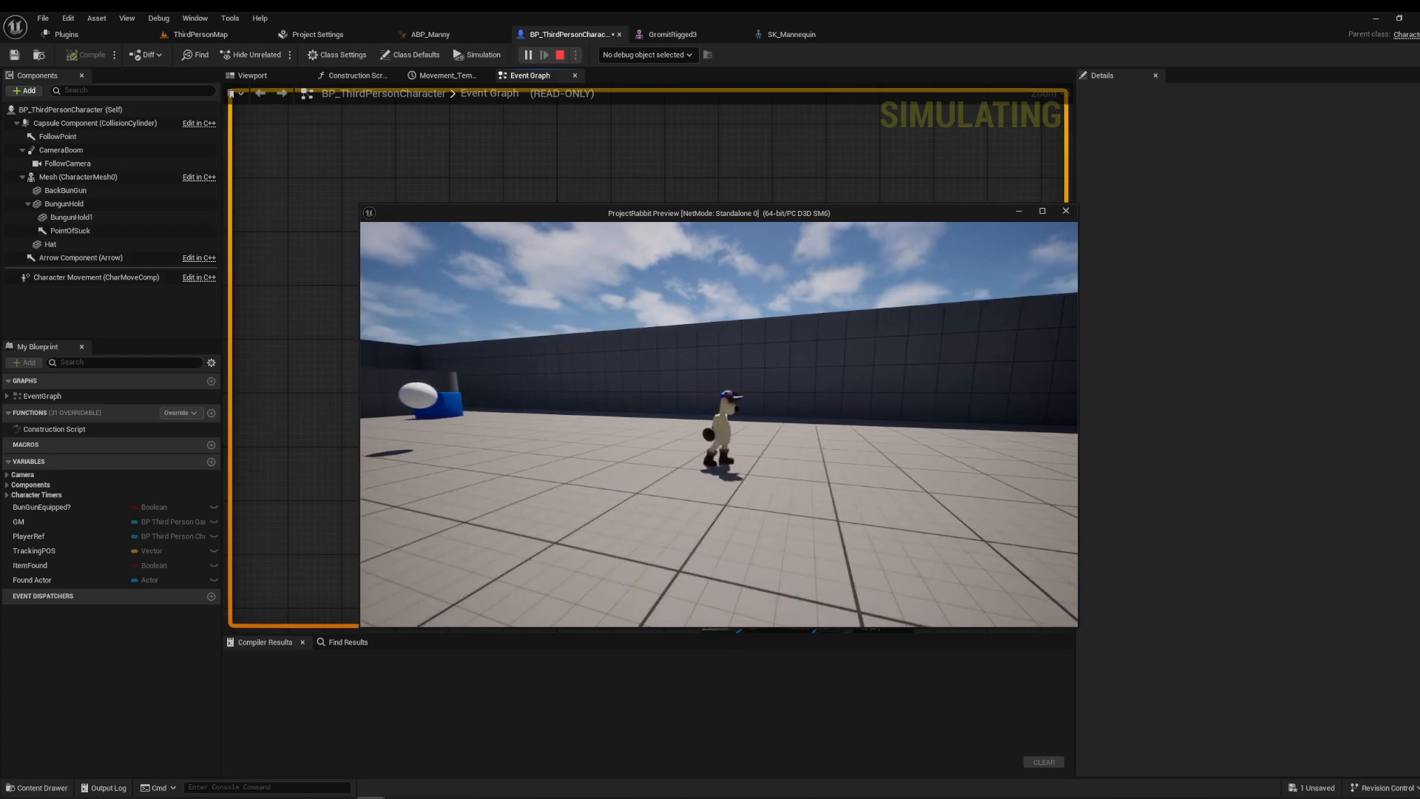
{"action": "key", "text": "a"}
{"action": "key", "text": "d"}
{"action": "key", "text": "a"}
{"action": "key", "text": "d"}
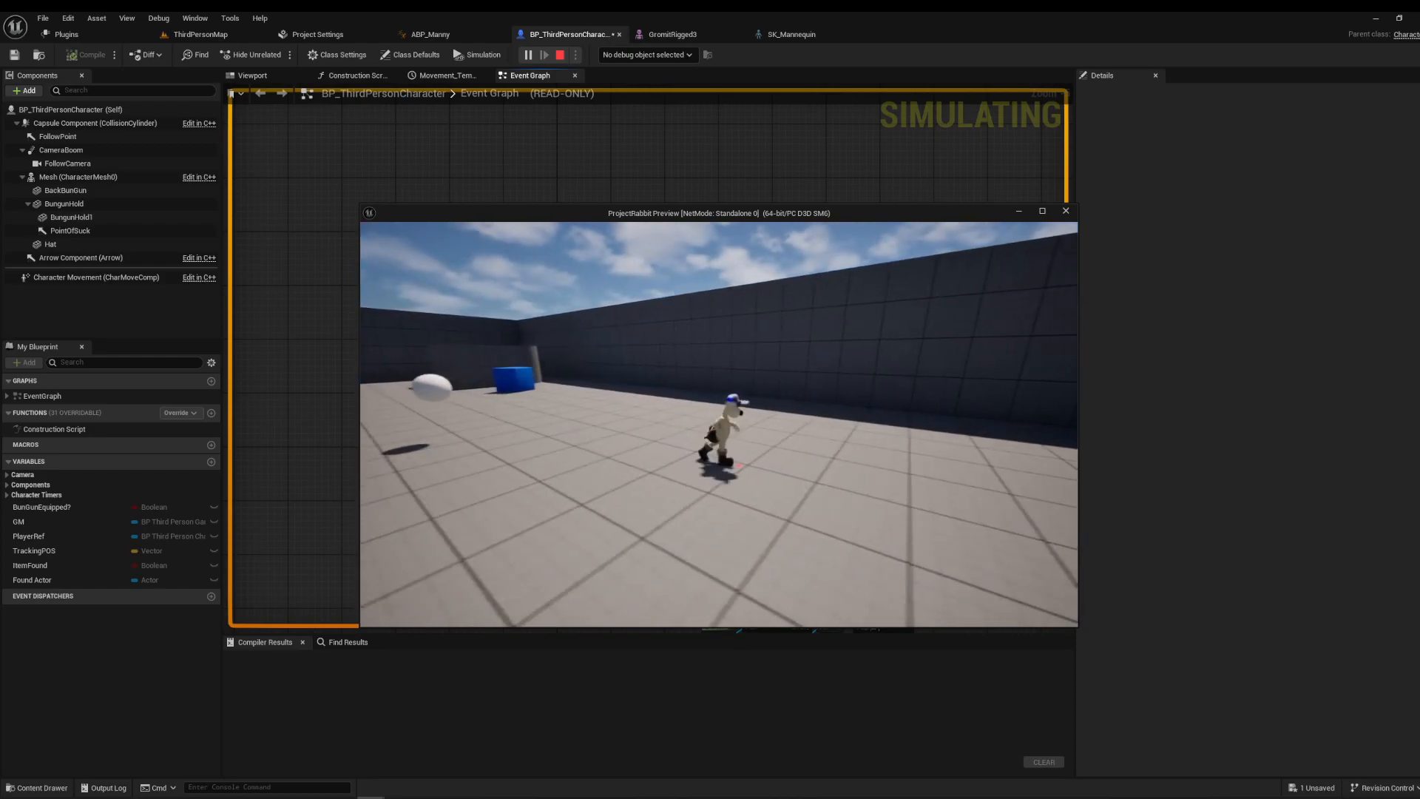
{"action": "key", "text": "a"}
{"action": "key", "text": "d"}
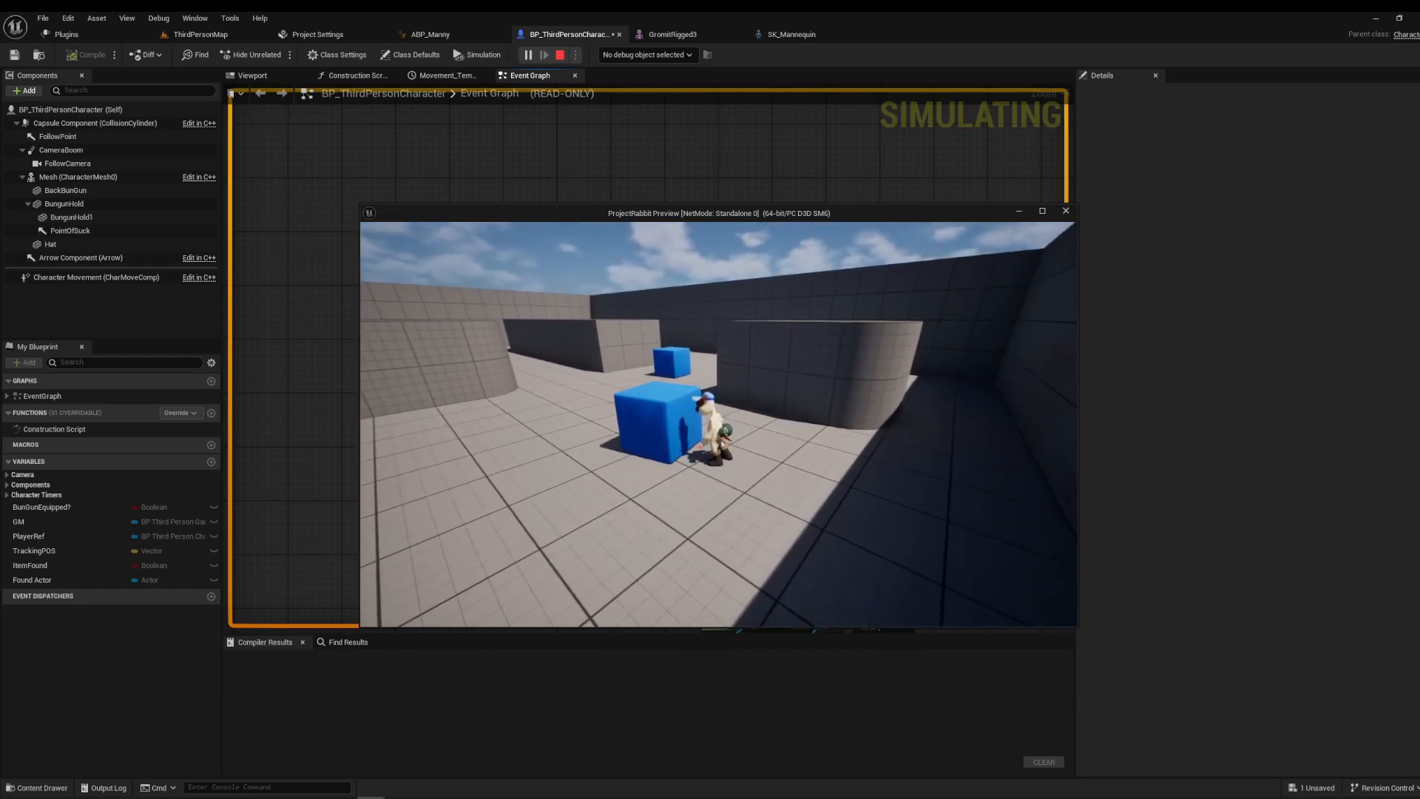
Run Gromit forward around the level's blocks and ramps, and end the preview.
{"action": "key", "text": "w"}
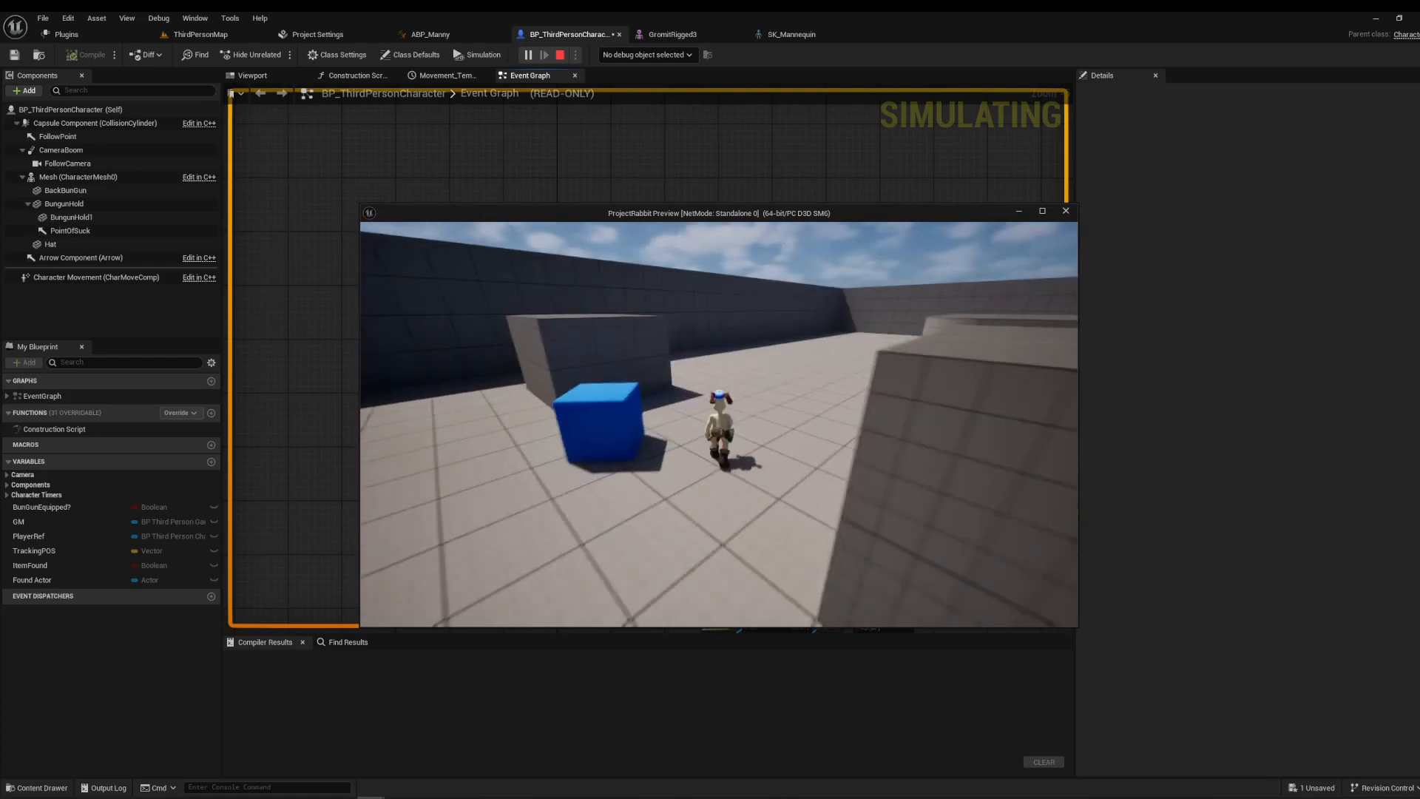
{"action": "key", "text": "w"}
{"action": "key", "text": "w"}
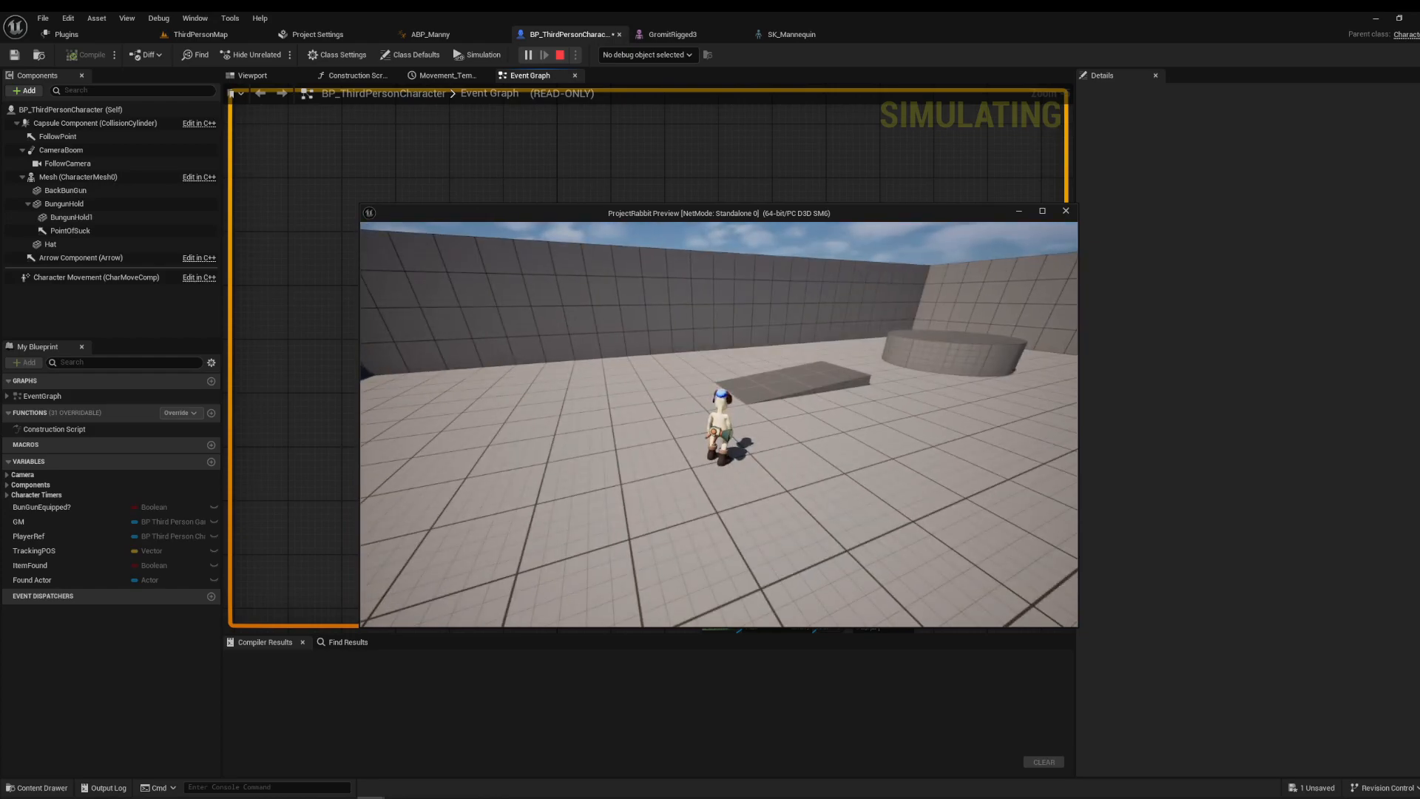
{"action": "key", "text": "Escape"}
Review the Attack Set-up section, focusing on the IA_Attack input action event.
{"action": "right_click_drag", "start_coordinate": [384, 267], "coordinate": [550, 226]}
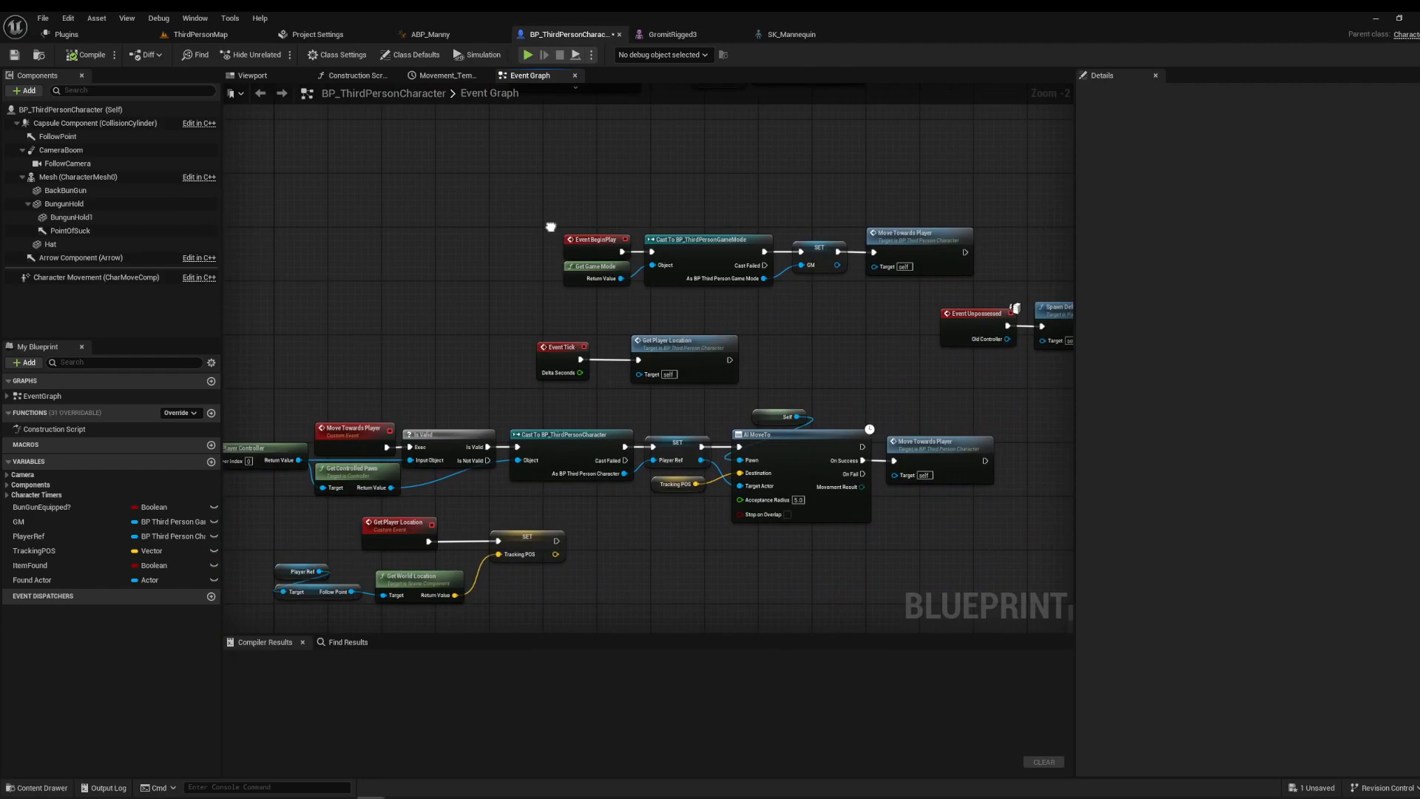
{"action": "scroll", "coordinate": [550, 227], "scroll_direction": "down", "scroll_amount": 5}
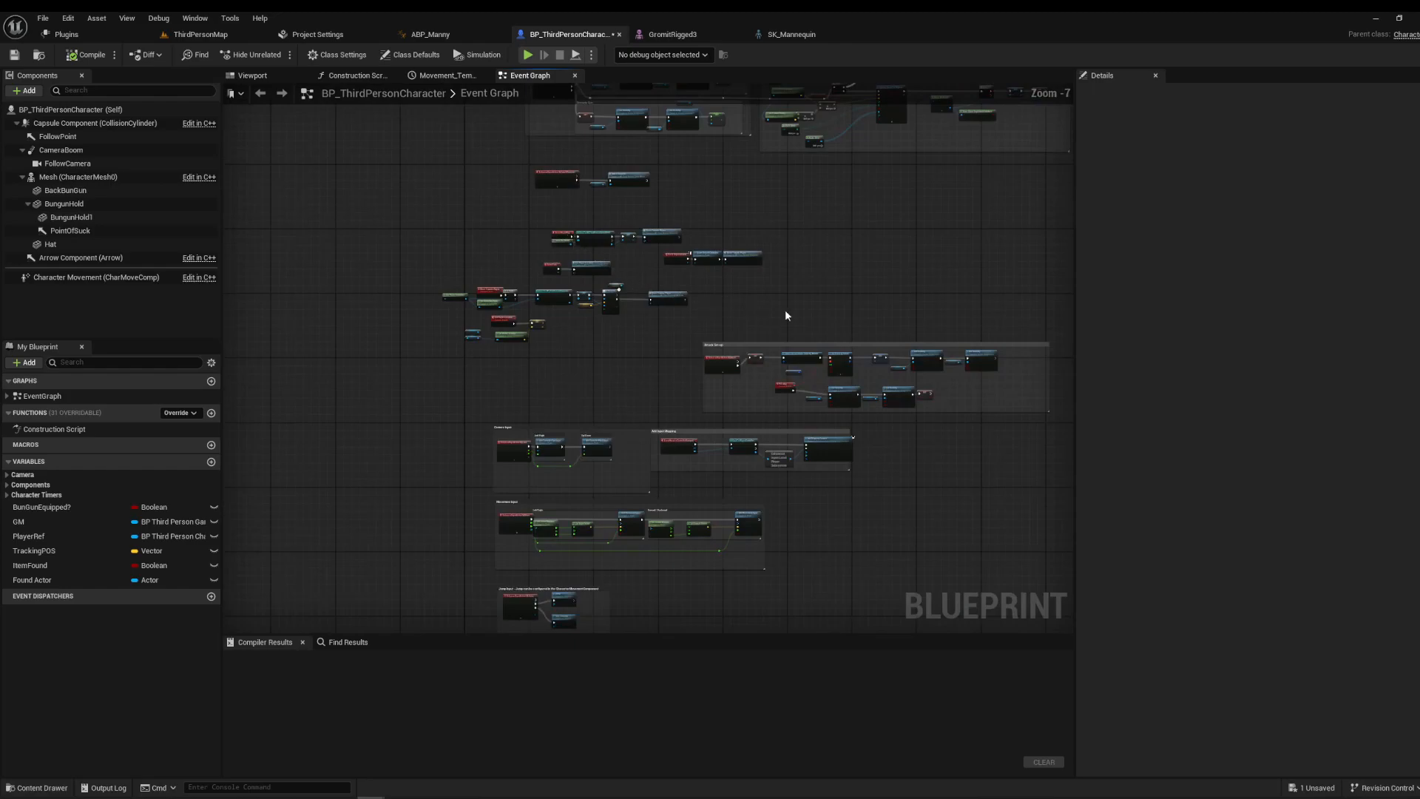
{"action": "right_click_drag", "start_coordinate": [784, 309], "coordinate": [620, 250]}
{"action": "scroll", "coordinate": [546, 301], "scroll_direction": "up", "scroll_amount": 3}
{"action": "scroll", "coordinate": [546, 302], "scroll_direction": "up", "scroll_amount": 3}
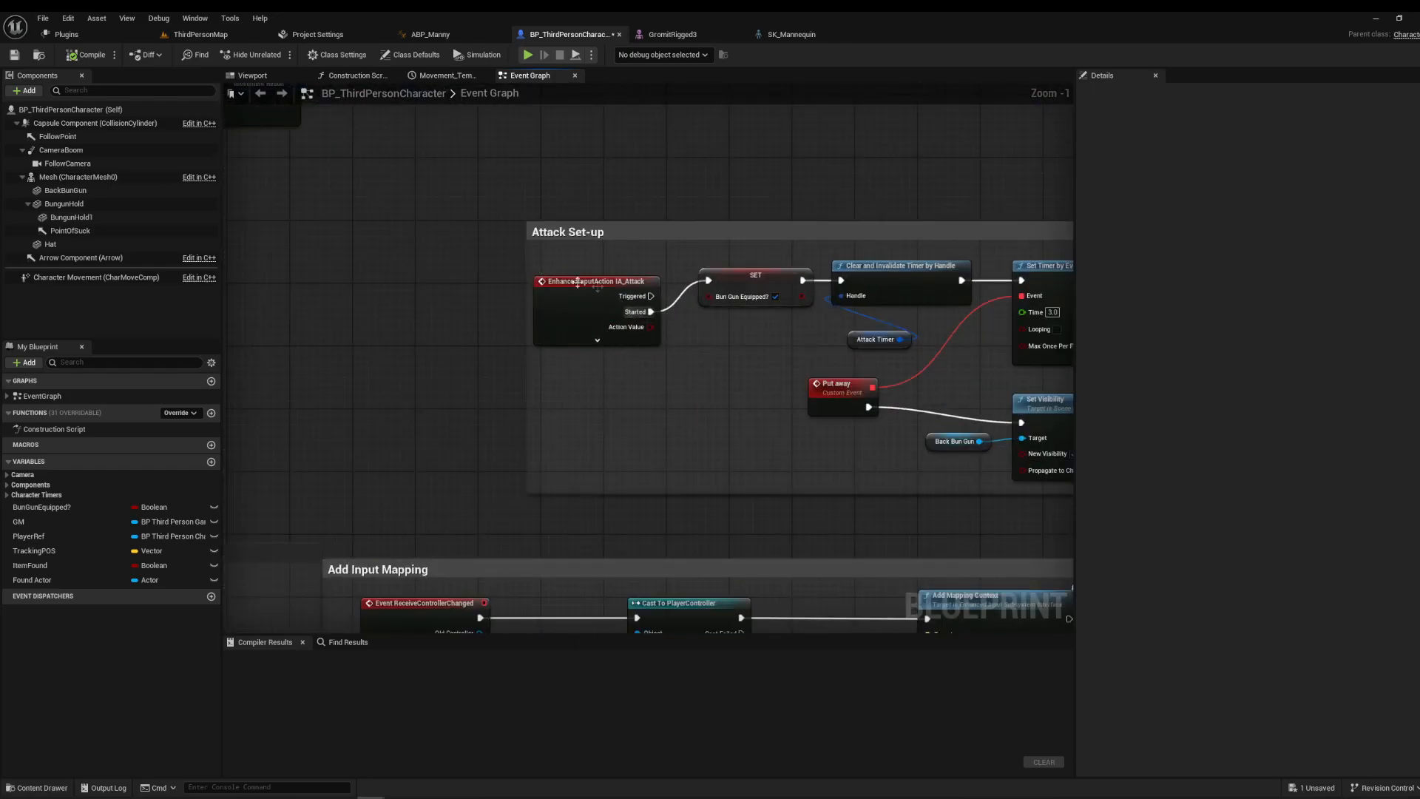
{"action": "left_click_drag", "start_coordinate": [540, 259], "coordinate": [649, 375]}
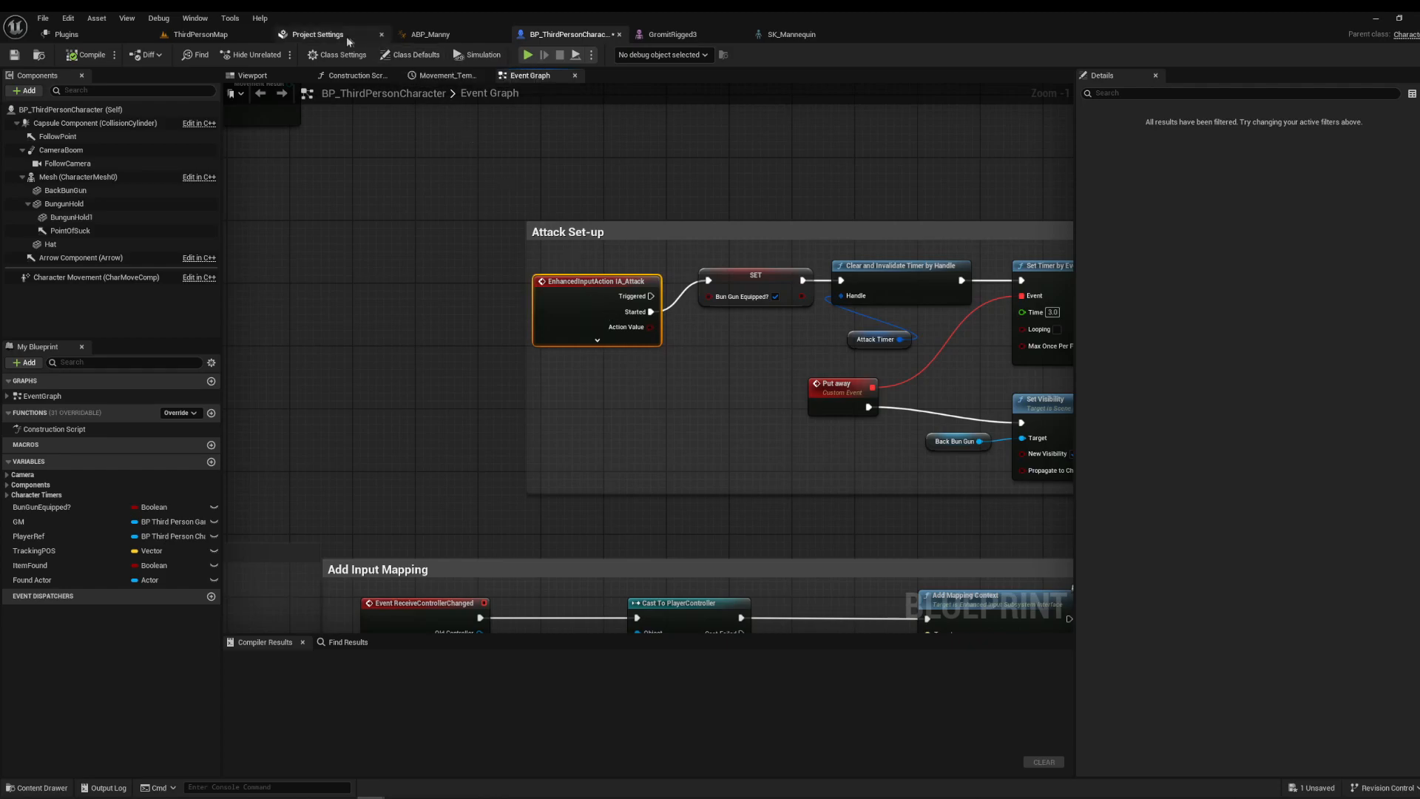
Try adding an action mapping in the project's Engine Input settings, searching its keys for "left", and remove the mapping.
{"action": "left_click", "coordinate": [326, 35]}
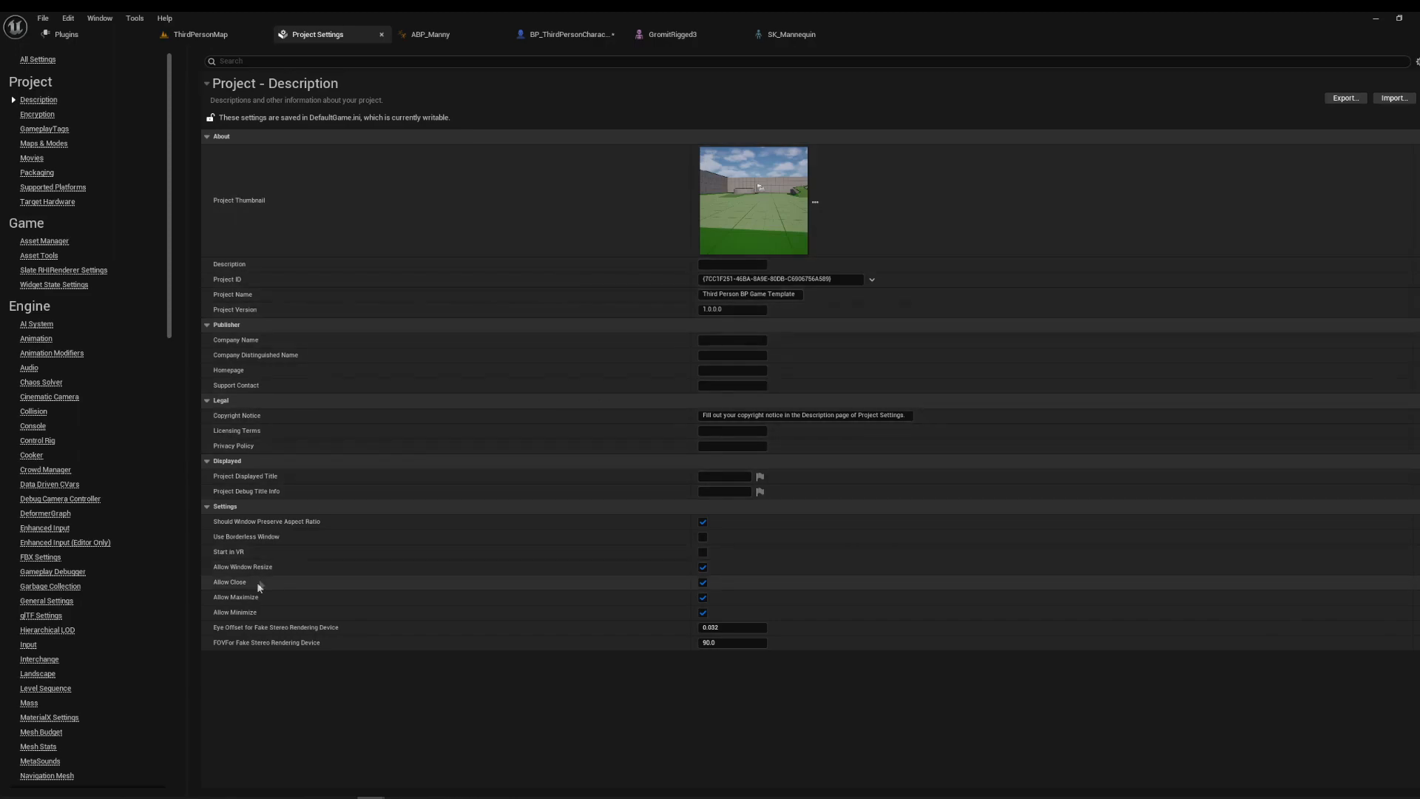
{"action": "left_click", "coordinate": [27, 645]}
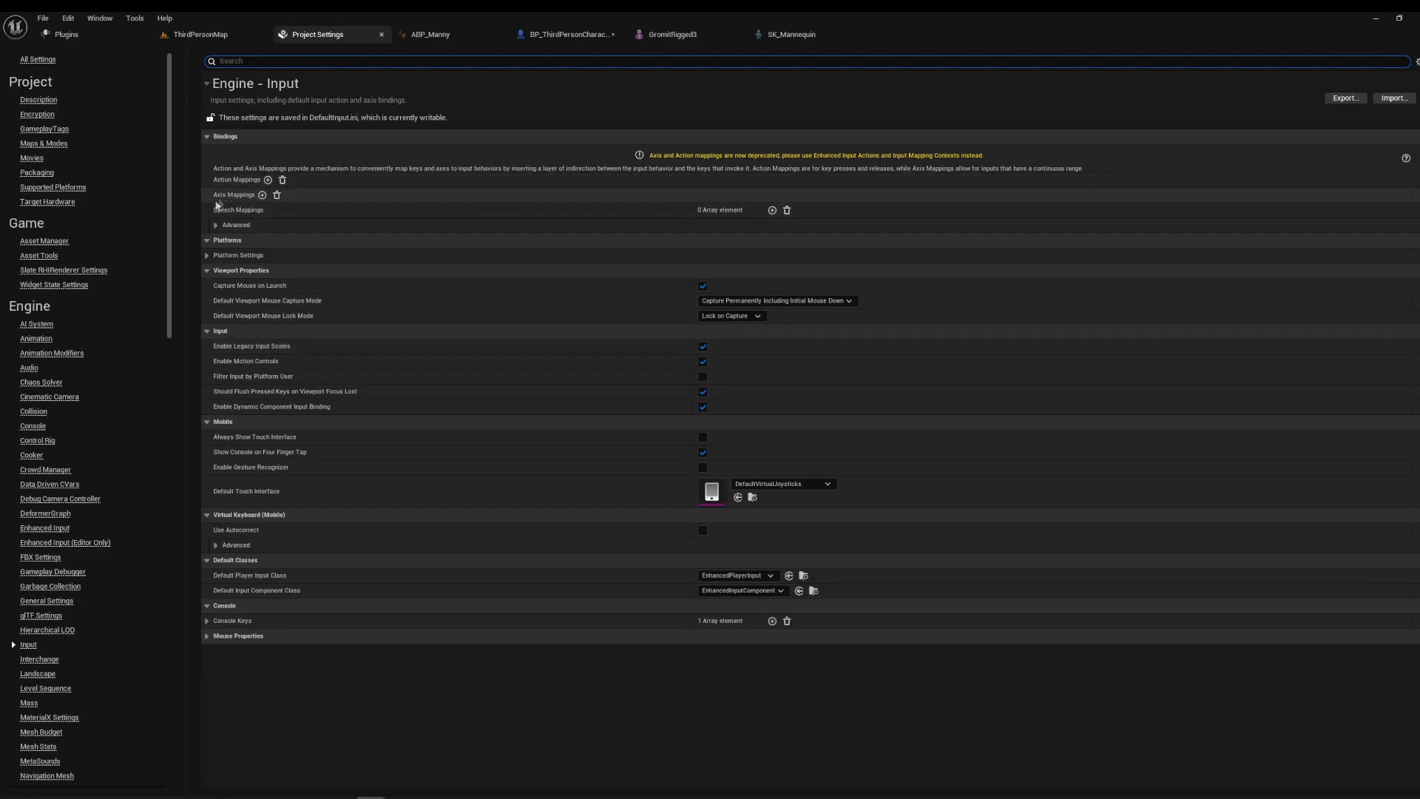
{"action": "left_click", "coordinate": [268, 180]}
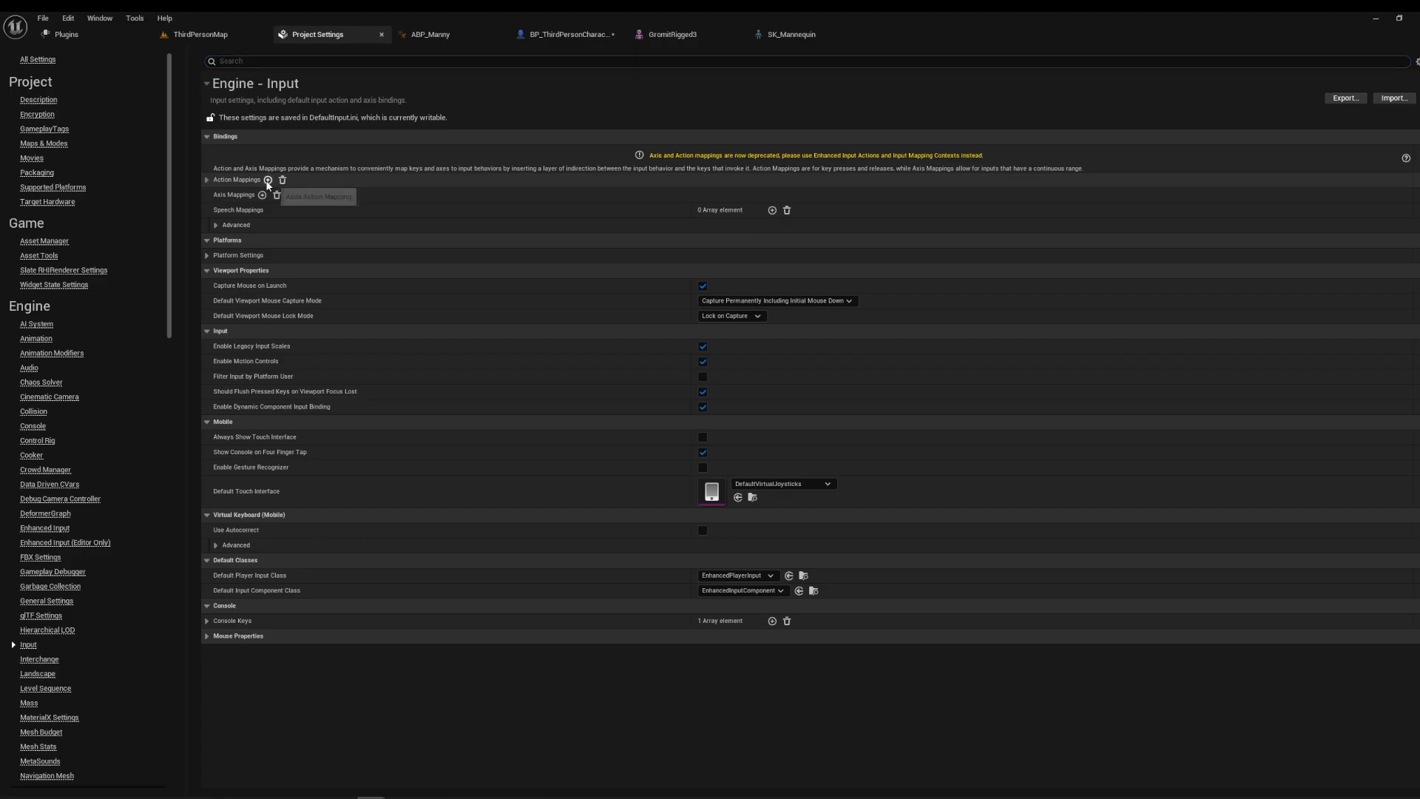
{"action": "left_click", "coordinate": [207, 180]}
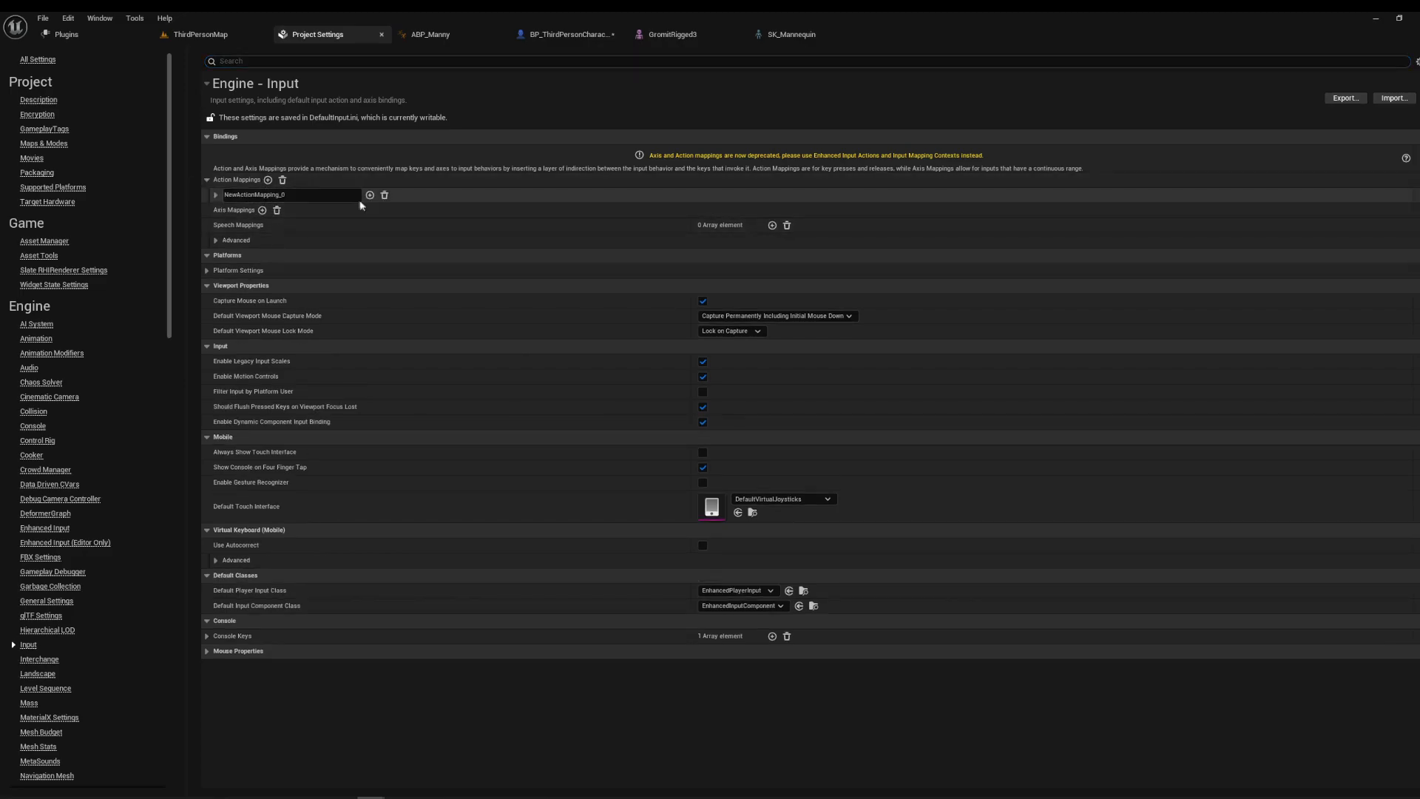
{"action": "left_click", "coordinate": [370, 195]}
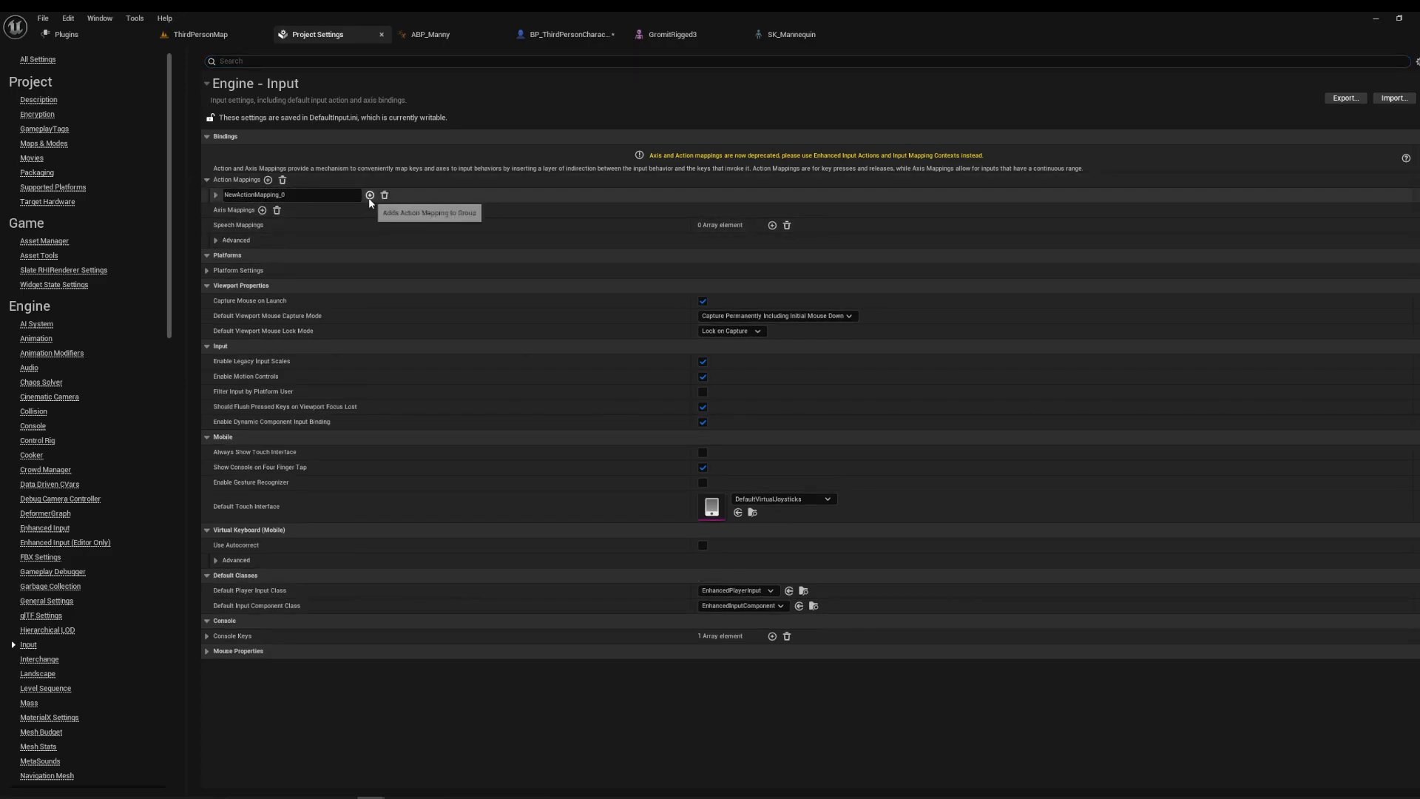
{"action": "left_click", "coordinate": [216, 194]}
{"action": "left_click", "coordinate": [318, 225]}
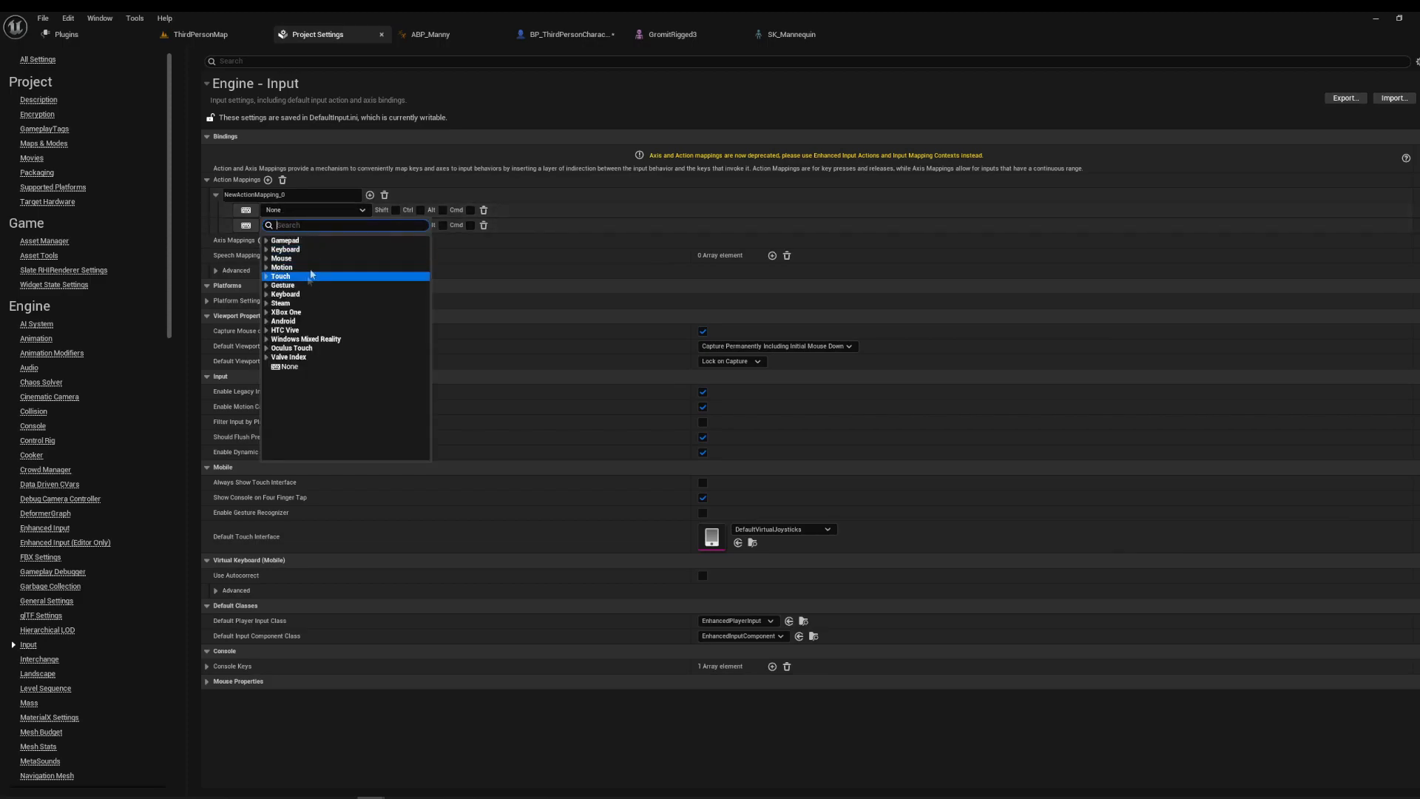
{"action": "type", "text": "left"}
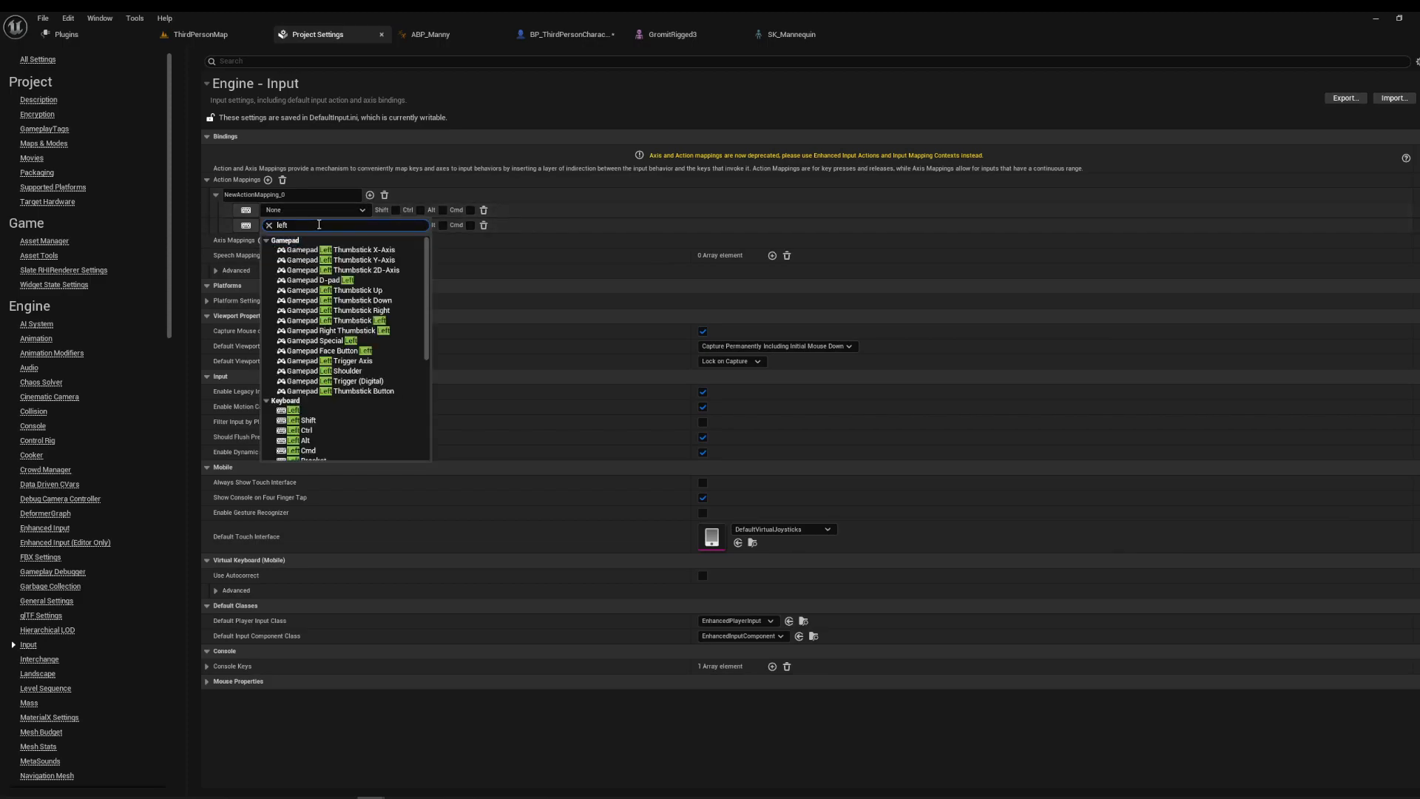
{"action": "left_click", "coordinate": [510, 196]}
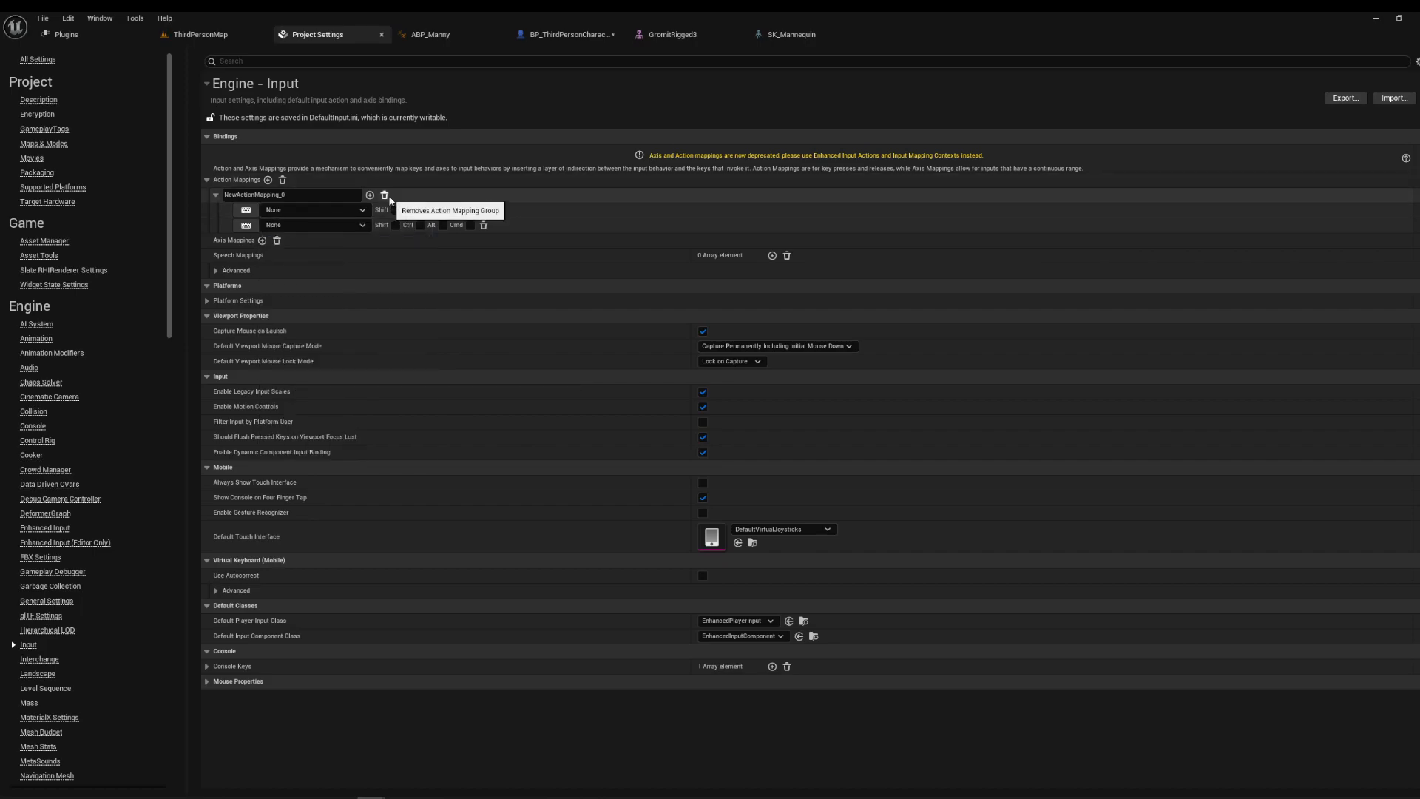
{"action": "left_click", "coordinate": [384, 195]}
Return to ThirdPersonMap and browse the project content to the ThirdPerson Input folder.
{"action": "left_click", "coordinate": [196, 34]}
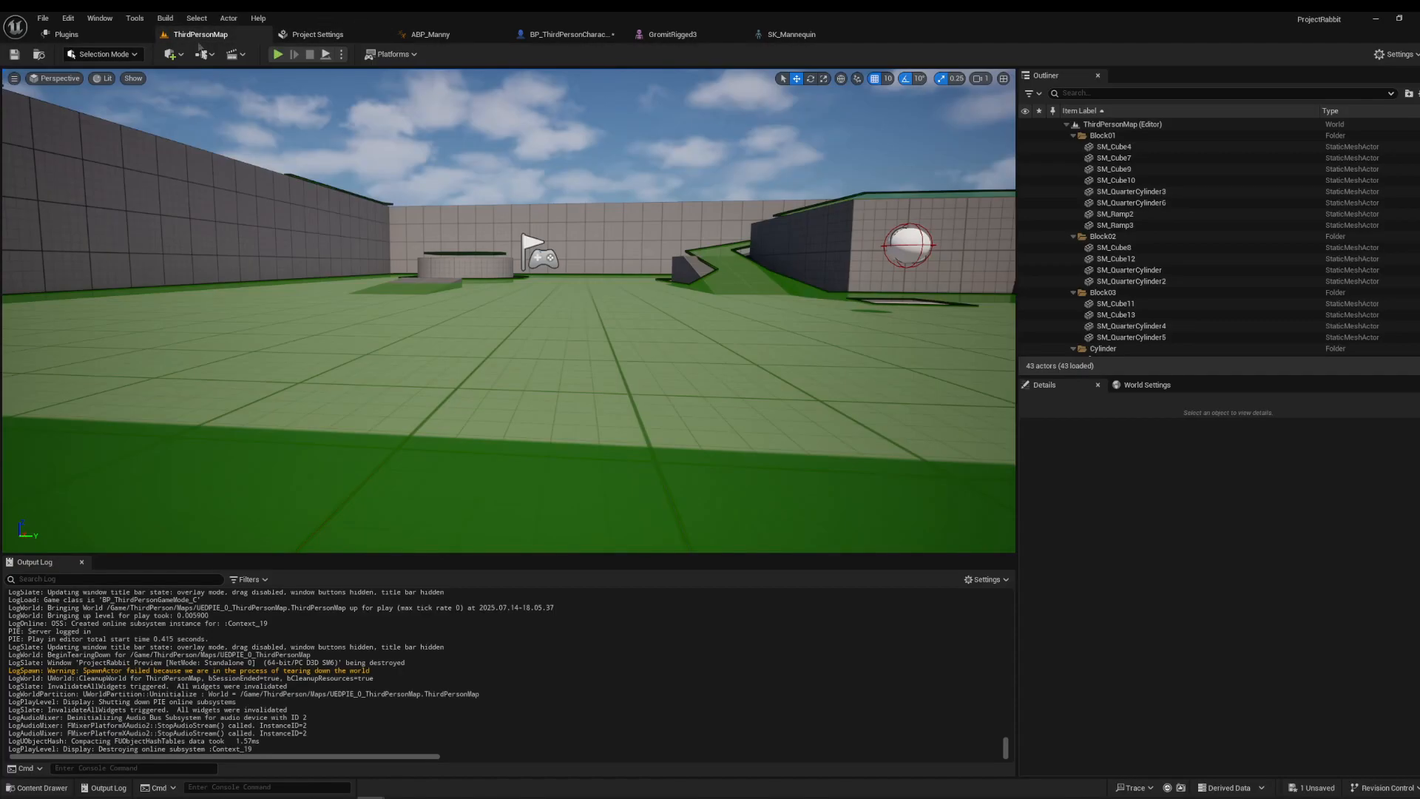
{"action": "key", "text": "ctrl+space"}
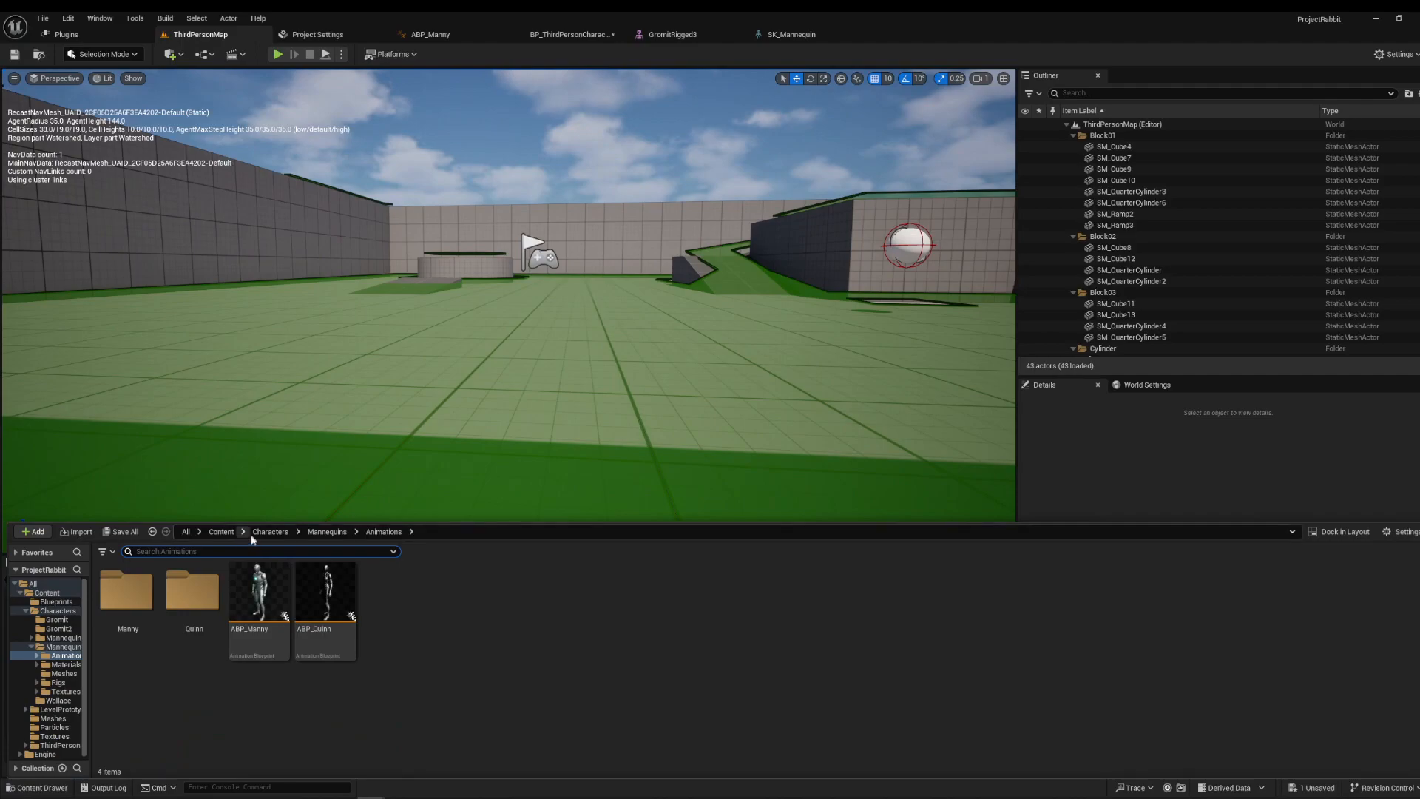
{"action": "left_click", "coordinate": [269, 532]}
{"action": "left_click", "coordinate": [215, 538]}
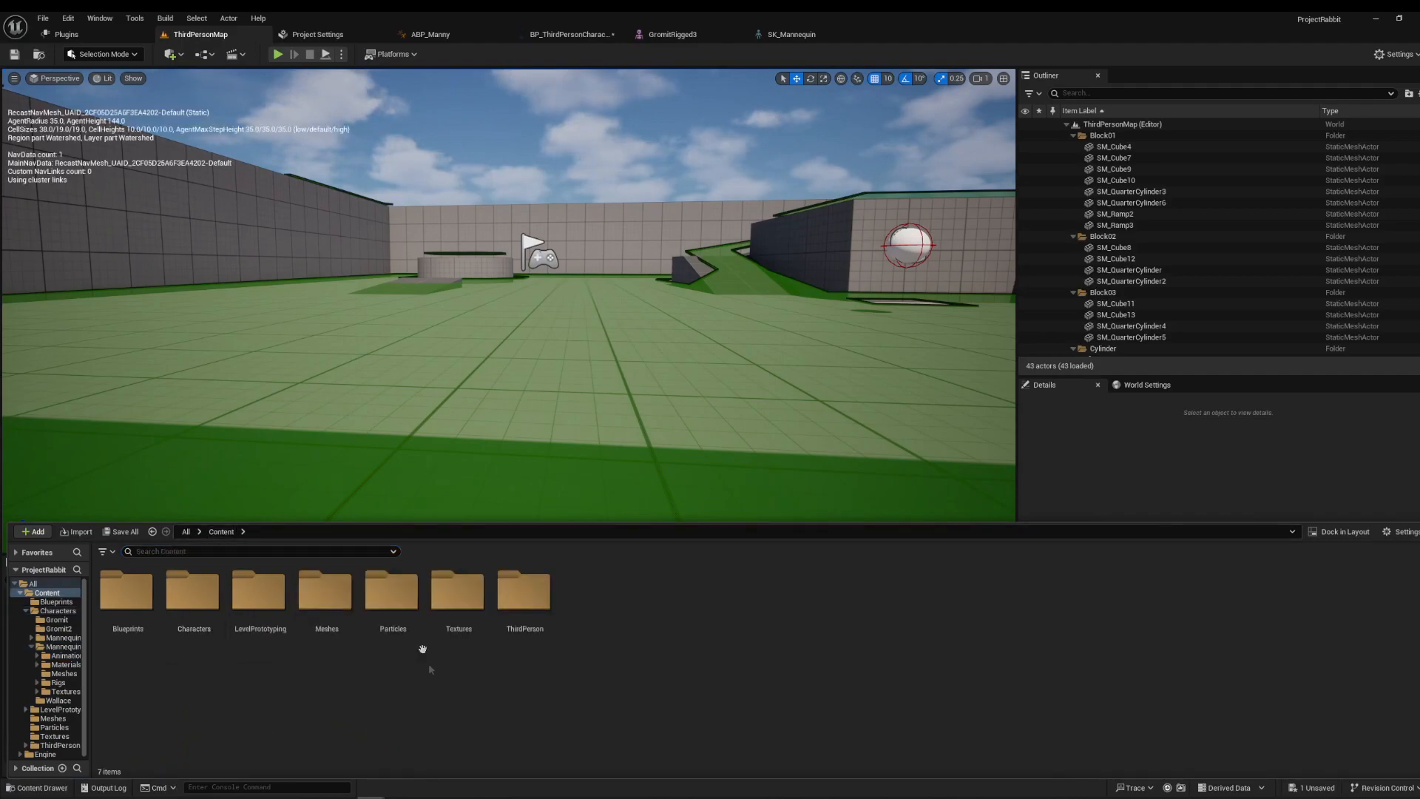
{"action": "double_click", "coordinate": [523, 591]}
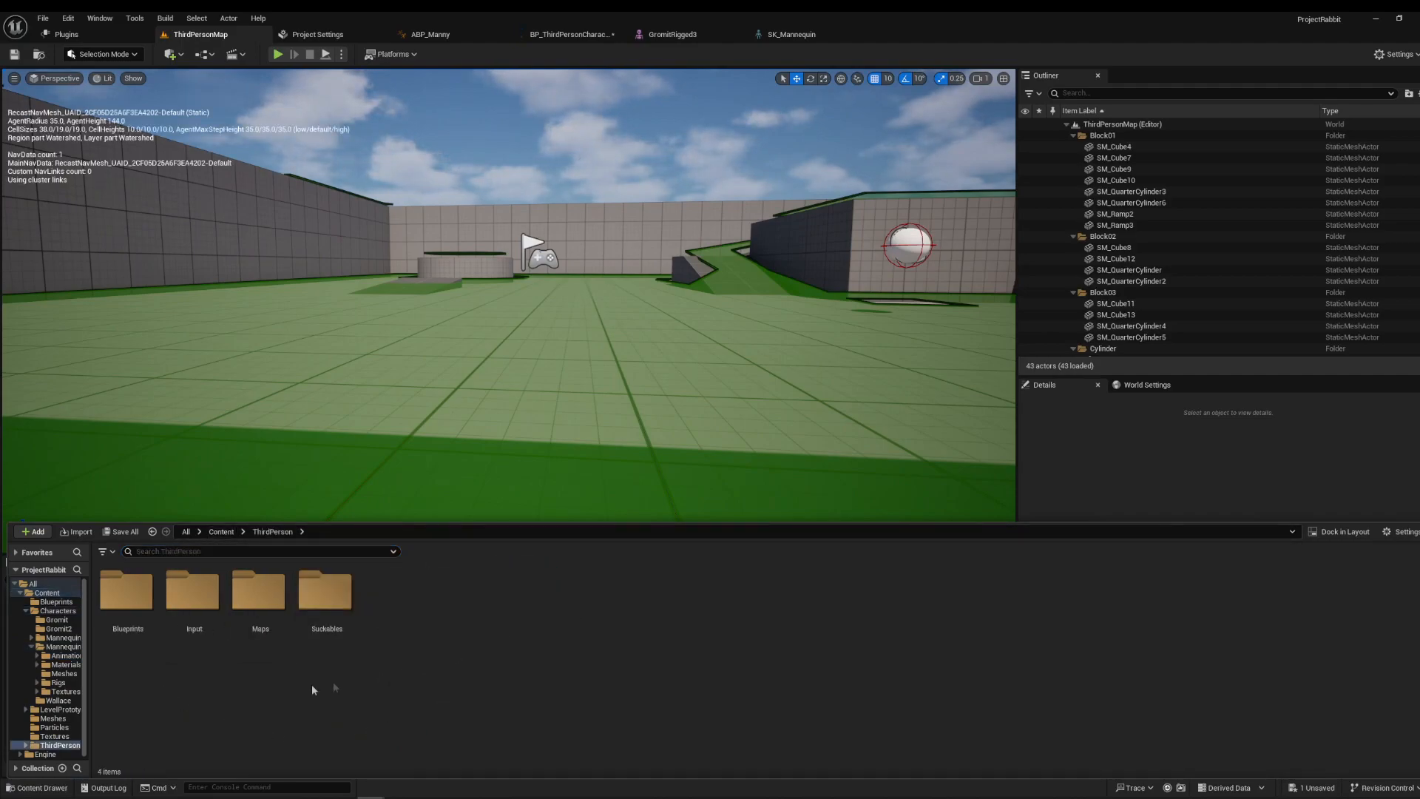
{"action": "left_click", "coordinate": [123, 637]}
{"action": "double_click", "coordinate": [123, 638]}
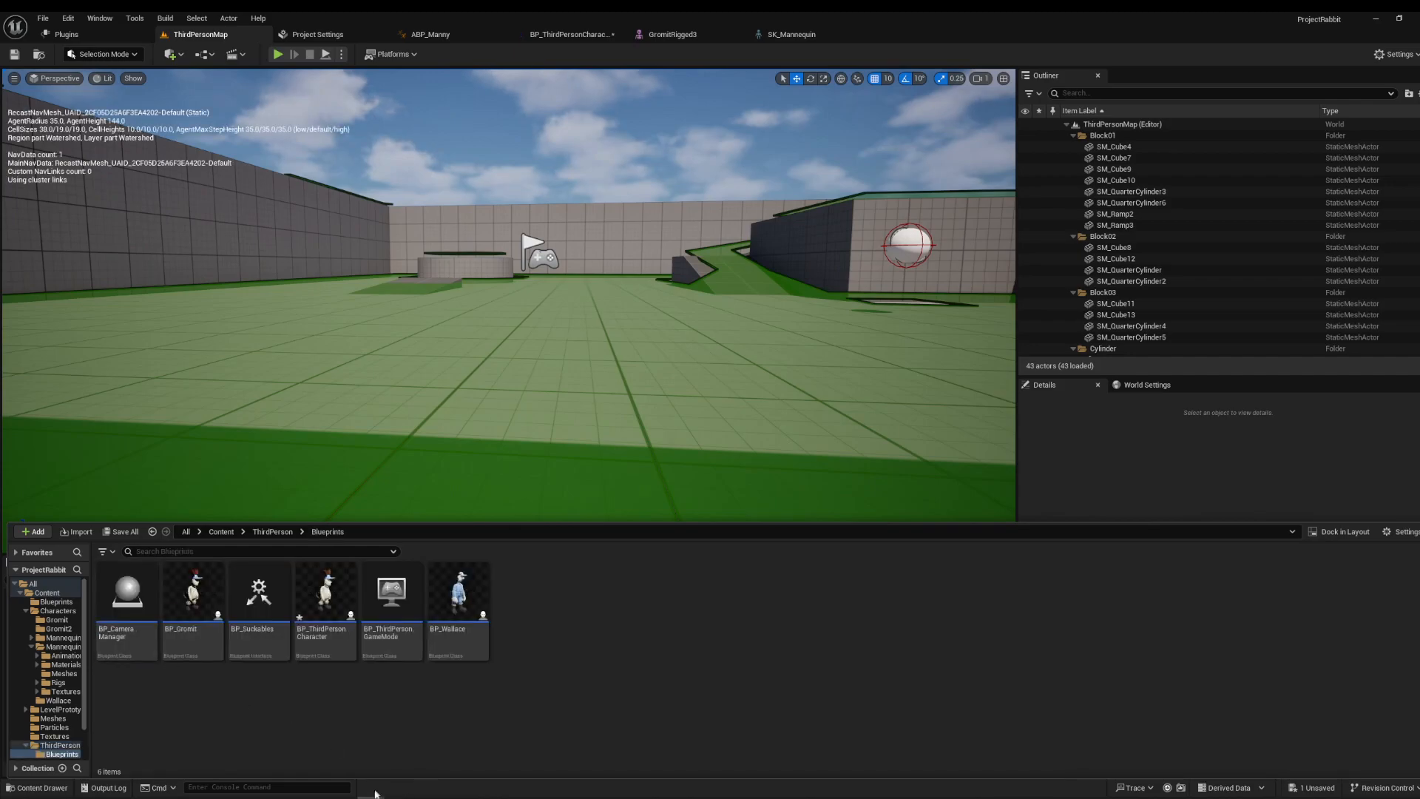
{"action": "left_click", "coordinate": [272, 531]}
{"action": "left_click", "coordinate": [193, 592]}
{"action": "double_click", "coordinate": [193, 592]}
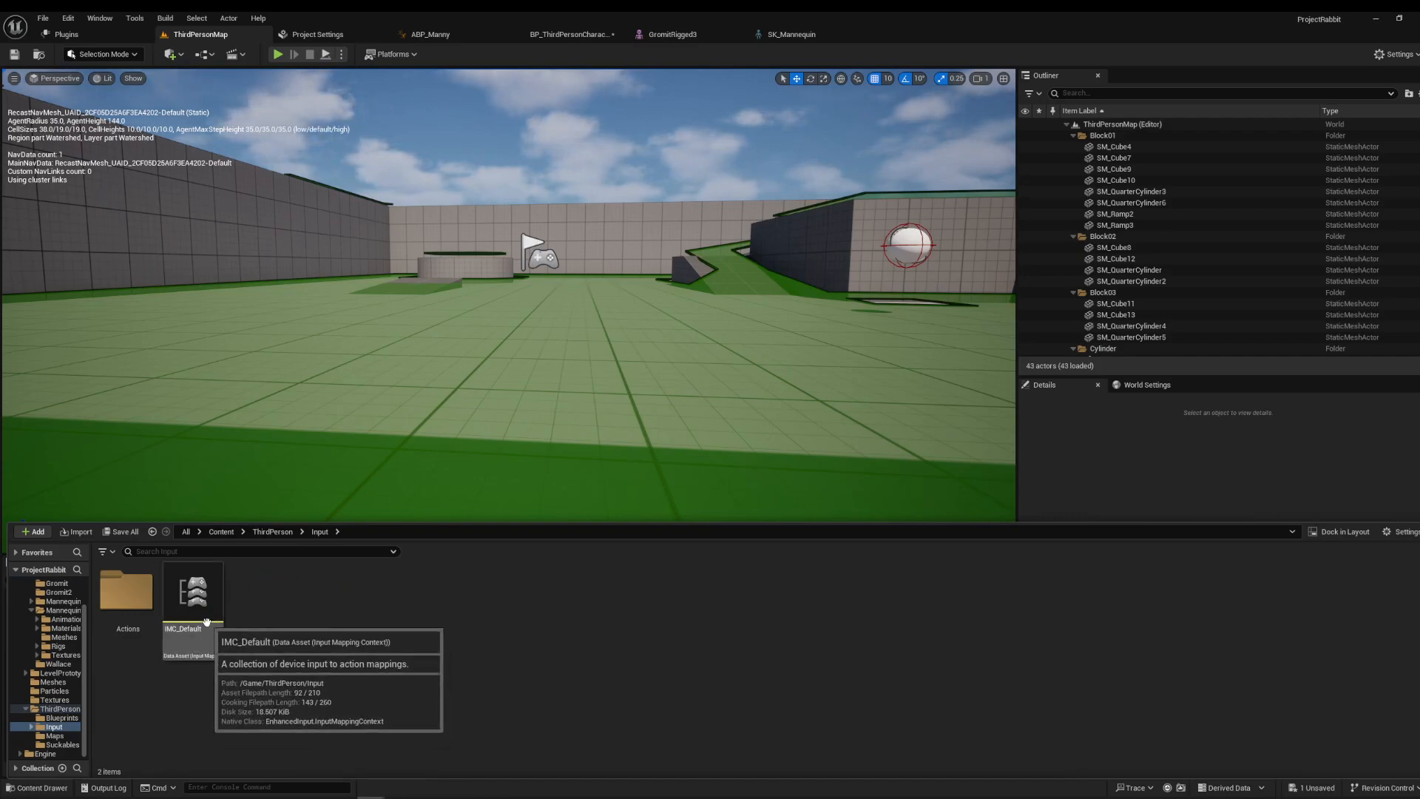
Open the IMC_Default mapping context and inspect the inherited triggers of IA_BunvacSuck's Right Mouse Button binding.
{"action": "double_click", "coordinate": [207, 621]}
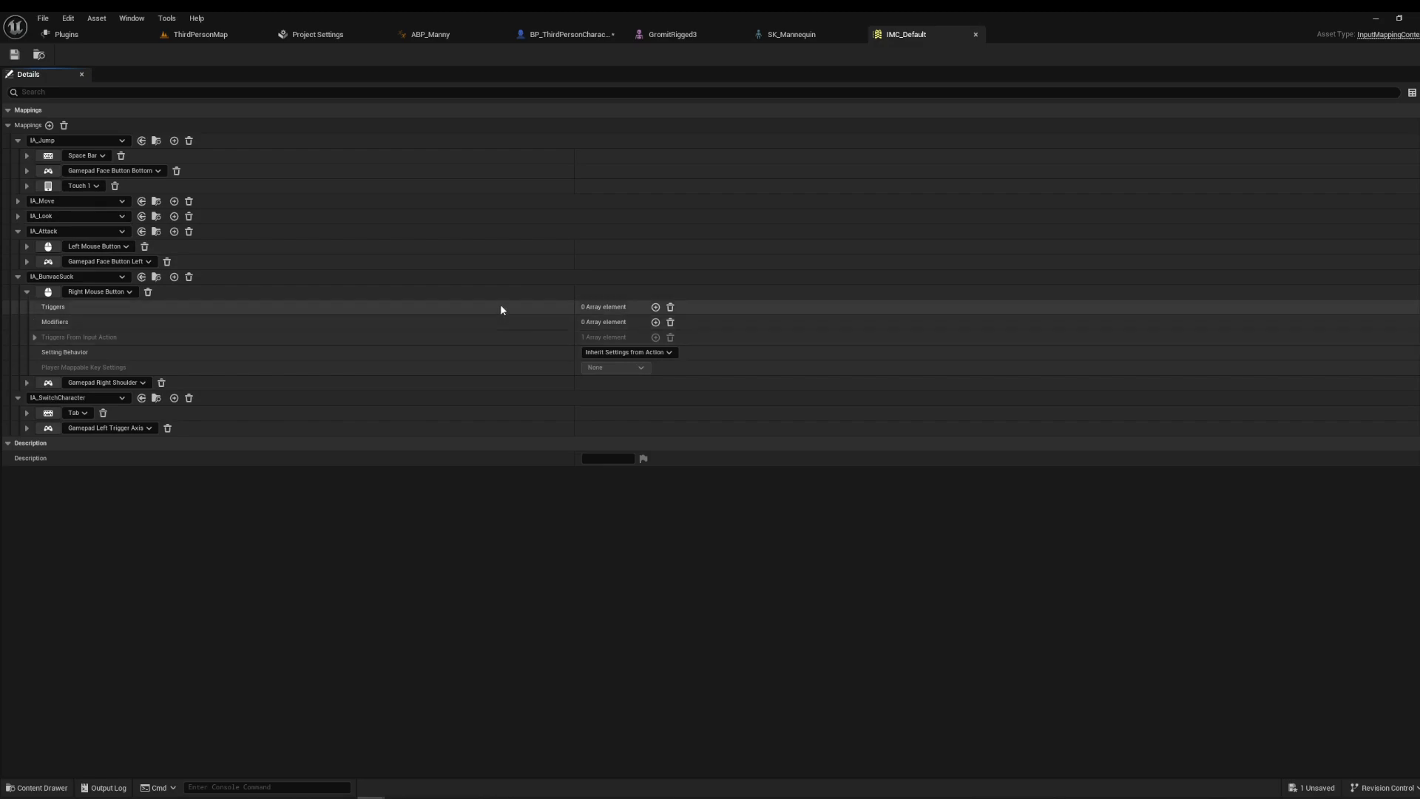
{"action": "left_click", "coordinate": [35, 337]}
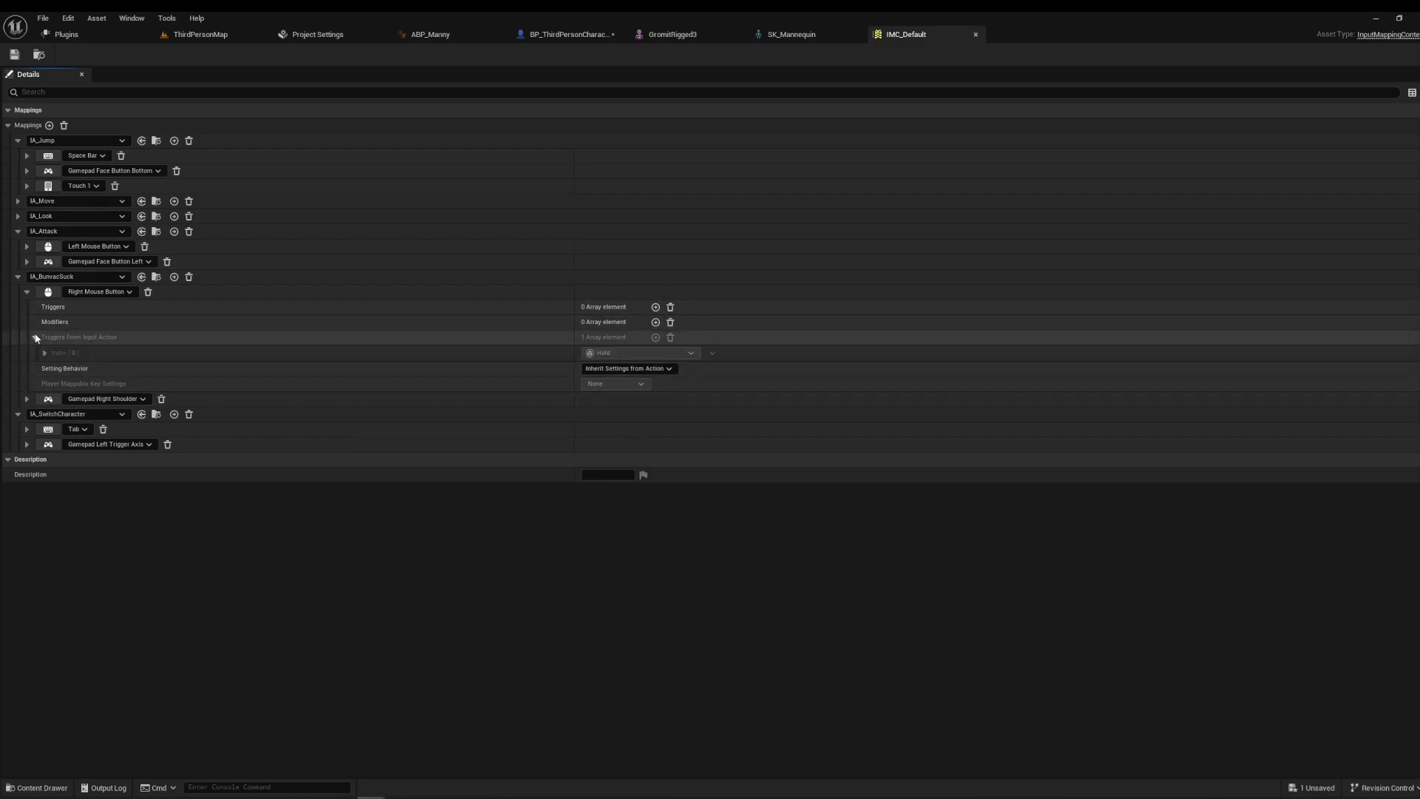
{"action": "left_click", "coordinate": [35, 337]}
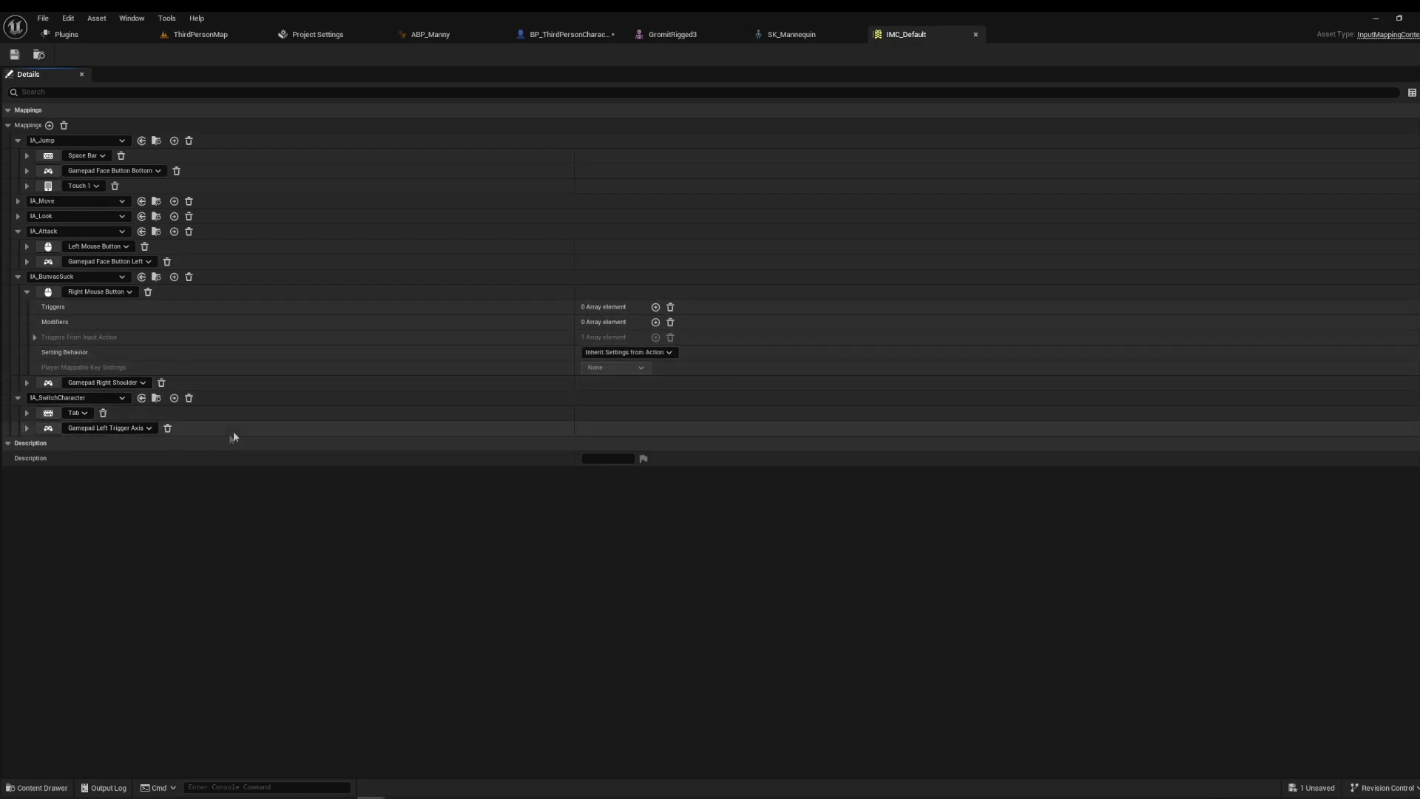